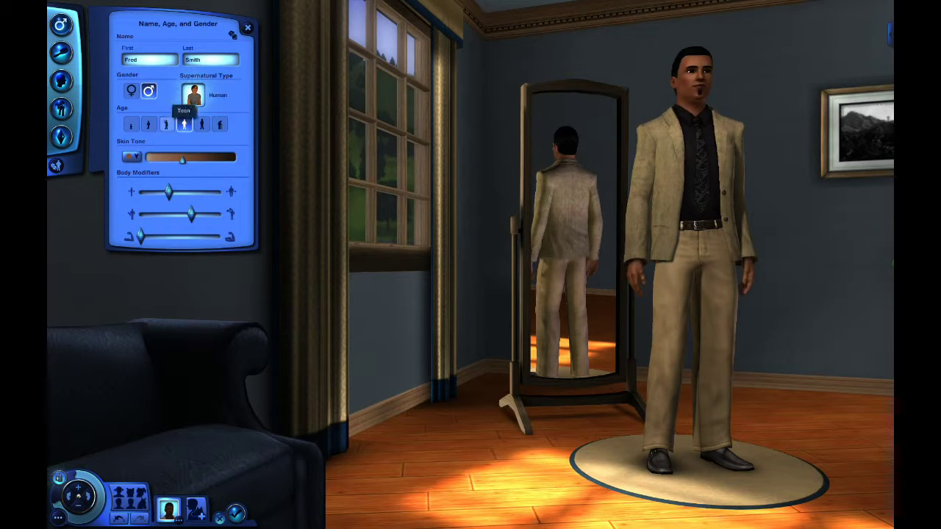
- Switch from the male Sim's name, age and gender to his hairstyle choices
{"action": "left_click", "coordinate": [61, 52]}
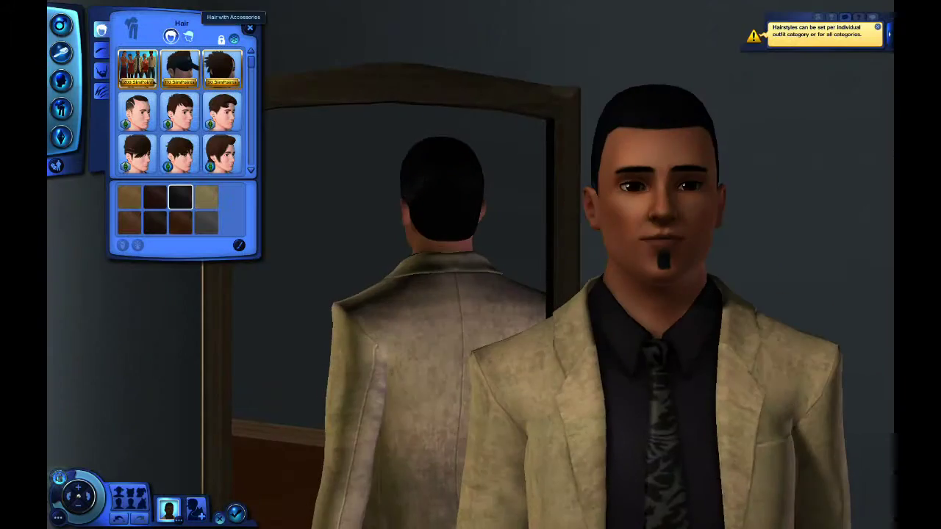
- Give the Sim the straw hat from the hat hairstyles, after trying a cowboy hat and short dark-brown hair
{"action": "left_click", "coordinate": [189, 36]}
{"action": "left_click", "coordinate": [180, 111]}
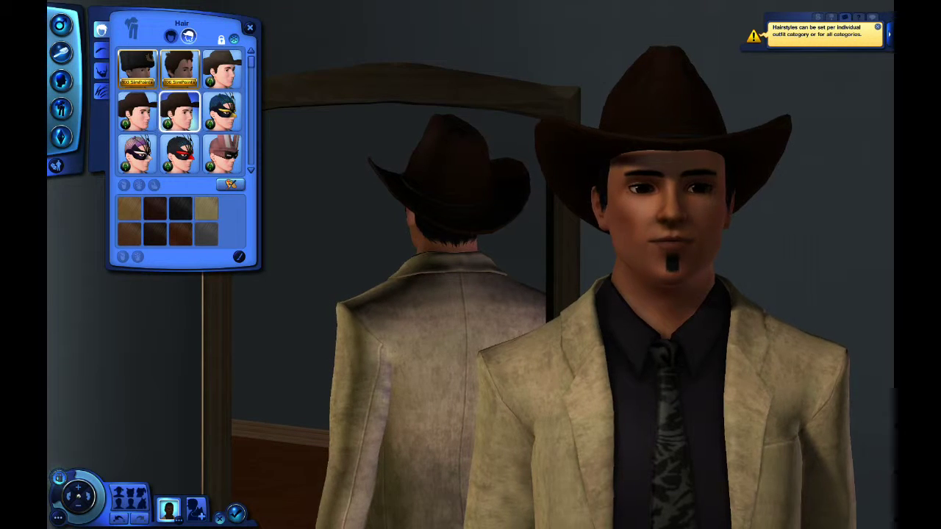
{"action": "scroll", "coordinate": [180, 112], "scroll_direction": "down", "scroll_amount": 3}
{"action": "left_click", "coordinate": [138, 112]}
{"action": "left_click", "coordinate": [171, 36]}
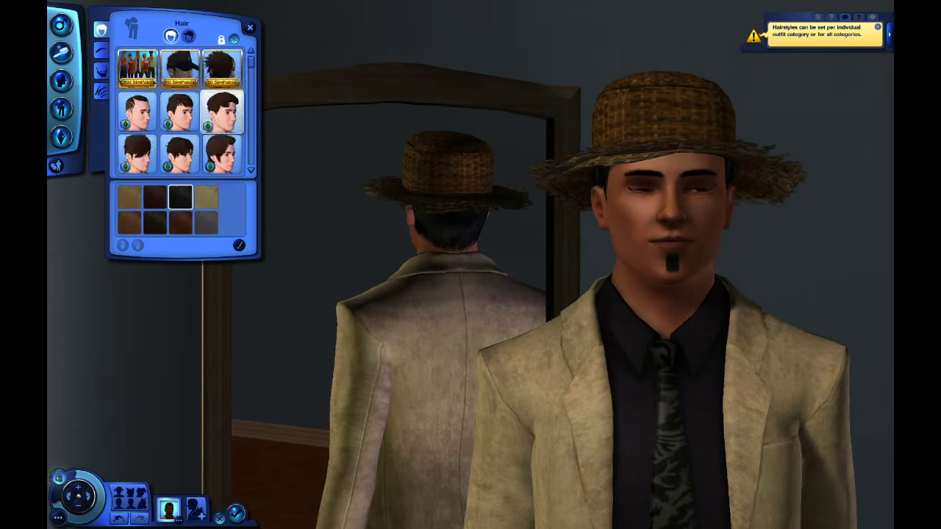
{"action": "scroll", "coordinate": [180, 110], "scroll_direction": "down", "scroll_amount": 3}
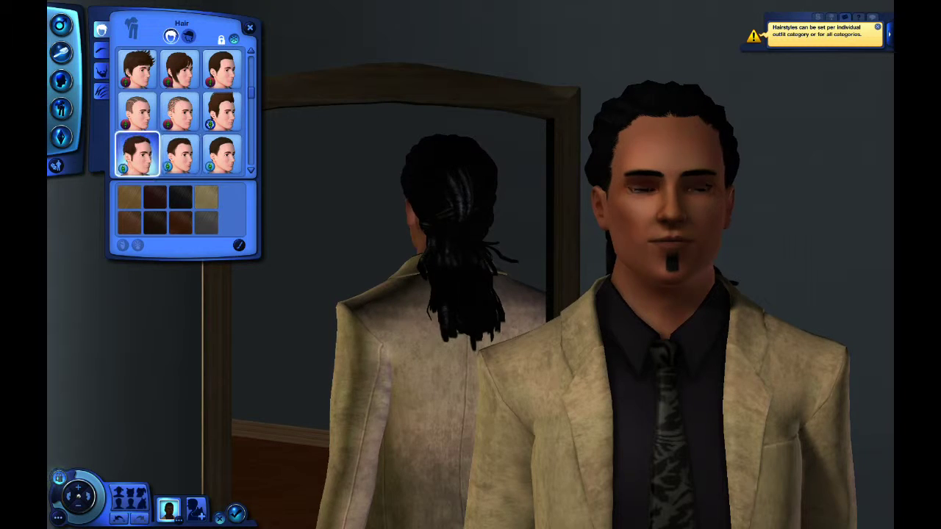
{"action": "left_click", "coordinate": [155, 222]}
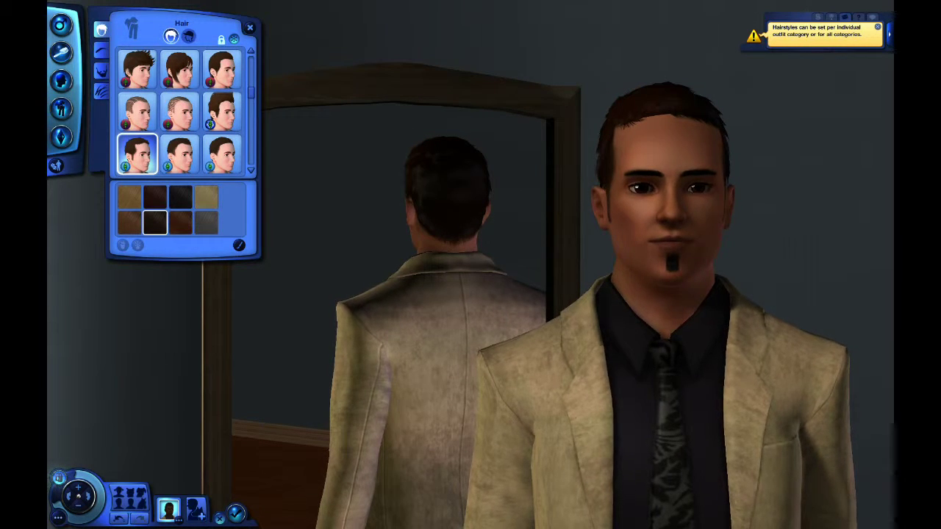
{"action": "left_click", "coordinate": [188, 36]}
{"action": "scroll", "coordinate": [181, 112], "scroll_direction": "up", "scroll_amount": 3}
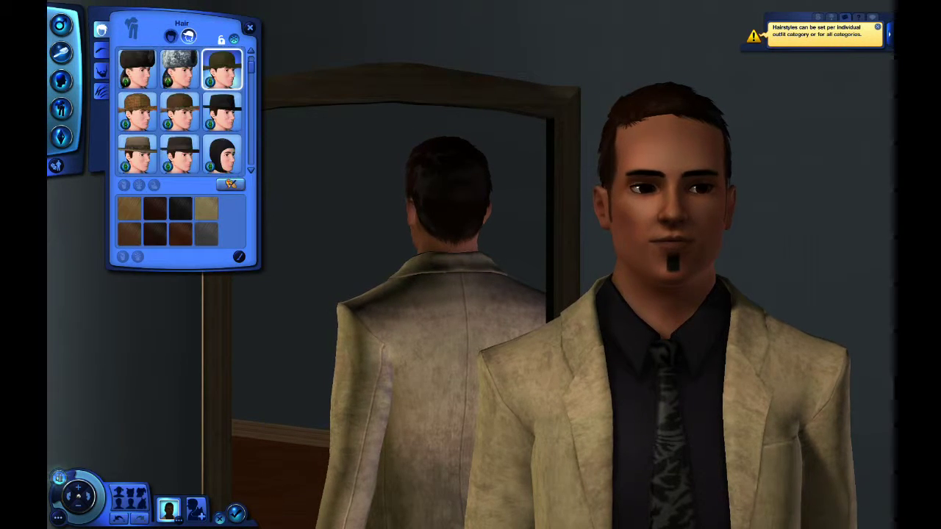
{"action": "left_click", "coordinate": [180, 112]}
- Give the Sim a full dark beard after trying stubble, a mustache and a goatee
{"action": "left_click", "coordinate": [101, 71]}
{"action": "scroll", "coordinate": [180, 110], "scroll_direction": "down", "scroll_amount": 2}
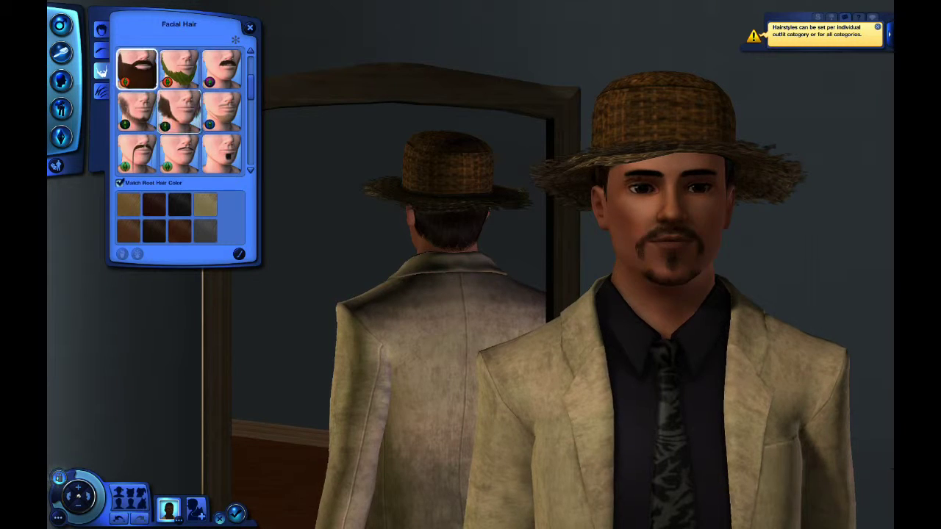
{"action": "left_click", "coordinate": [222, 111]}
{"action": "scroll", "coordinate": [180, 111], "scroll_direction": "down", "scroll_amount": 1}
{"action": "left_click", "coordinate": [137, 111]}
{"action": "left_click", "coordinate": [179, 111]}
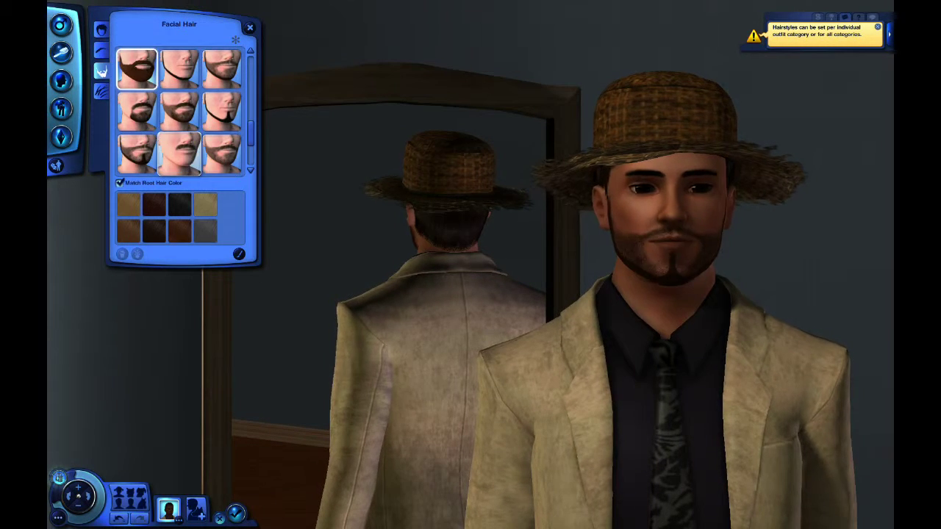
{"action": "left_click", "coordinate": [221, 152]}
- Browse the leg and chest hair, eye and face preset options
{"action": "left_click", "coordinate": [101, 91]}
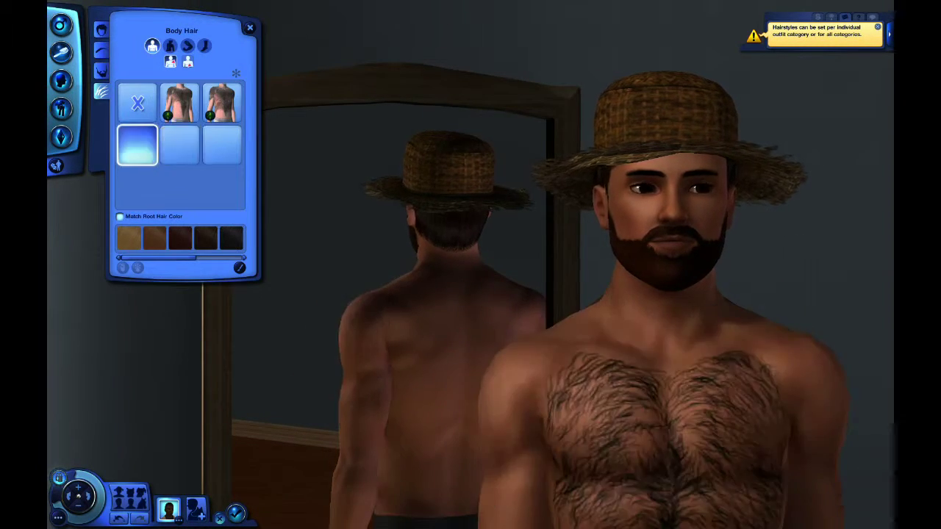
{"action": "left_click", "coordinate": [188, 46]}
{"action": "left_click", "coordinate": [170, 46]}
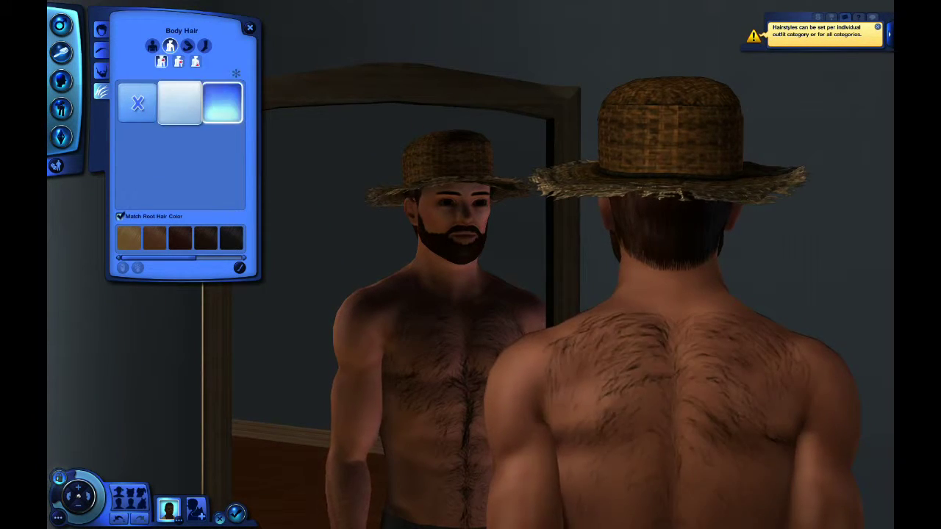
{"action": "left_click", "coordinate": [151, 45]}
{"action": "left_click", "coordinate": [61, 80]}
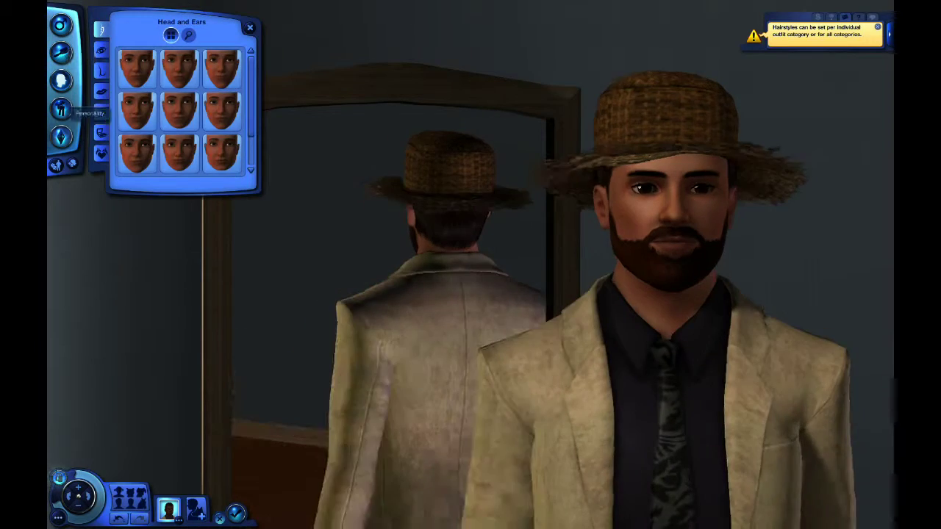
{"action": "left_click", "coordinate": [101, 49]}
{"action": "left_click", "coordinate": [101, 29]}
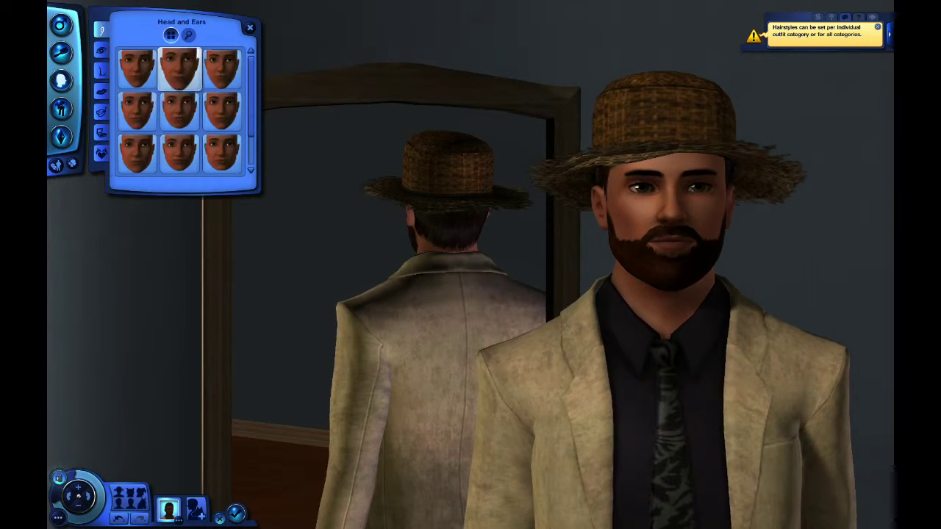
{"action": "left_click", "coordinate": [61, 109]}
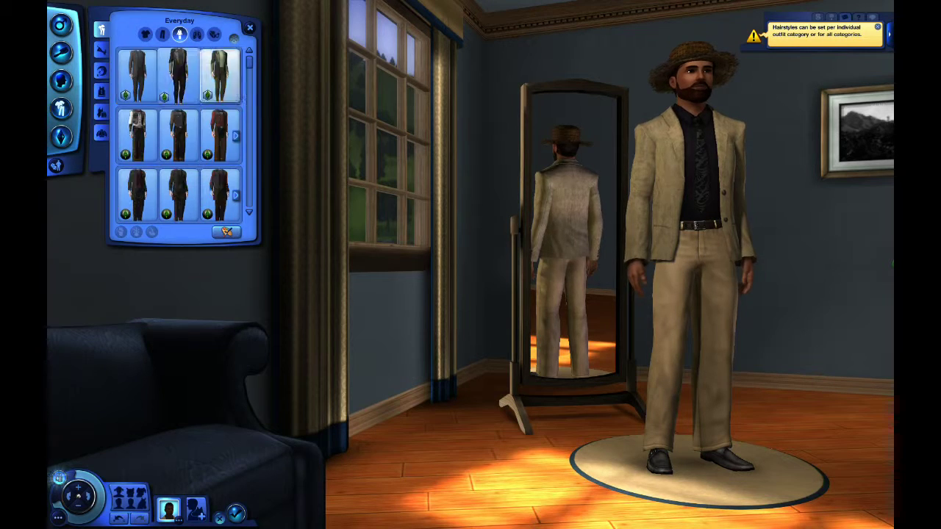
- Dress the Sim in overalls for everyday wear
{"action": "scroll", "coordinate": [179, 135], "scroll_direction": "down", "scroll_amount": 5}
{"action": "left_click", "coordinate": [179, 73]}
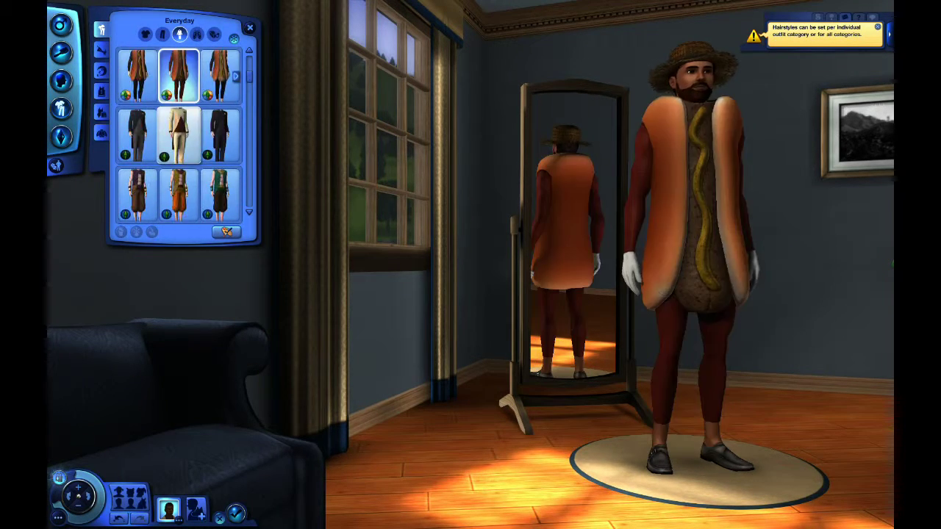
{"action": "scroll", "coordinate": [179, 134], "scroll_direction": "down", "scroll_amount": 3}
{"action": "left_click", "coordinate": [179, 135]}
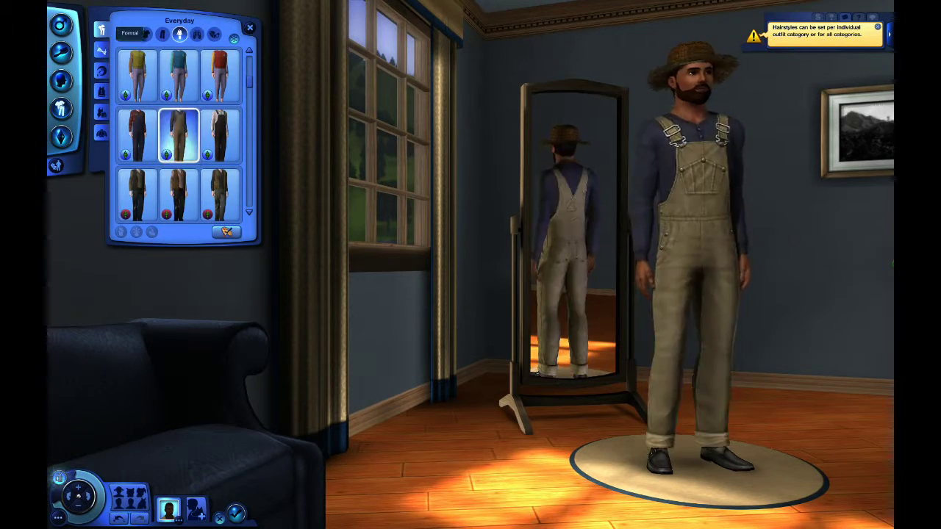
{"action": "left_click", "coordinate": [101, 49]}
{"action": "left_click", "coordinate": [101, 29]}
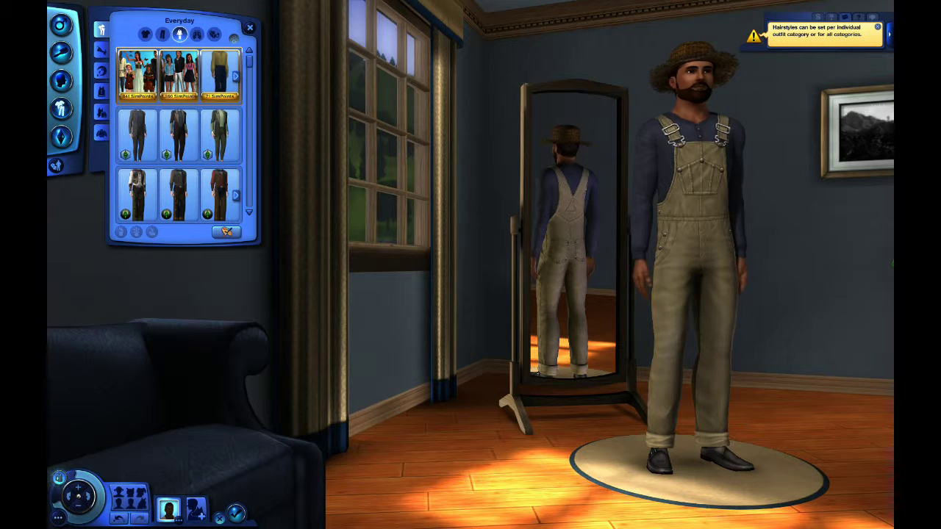
- Browse the shoe choices for the everyday outfit
{"action": "left_click", "coordinate": [197, 34]}
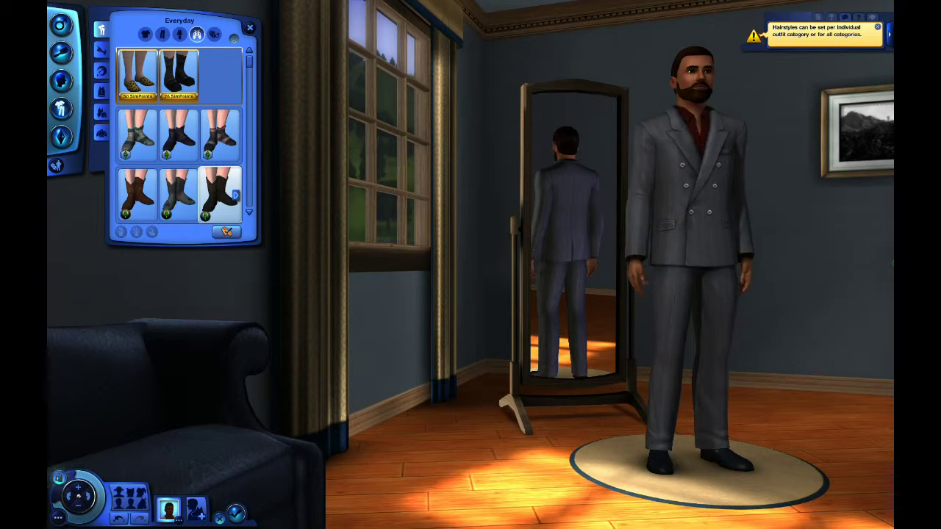
{"action": "scroll", "coordinate": [180, 132], "scroll_direction": "down", "scroll_amount": 3}
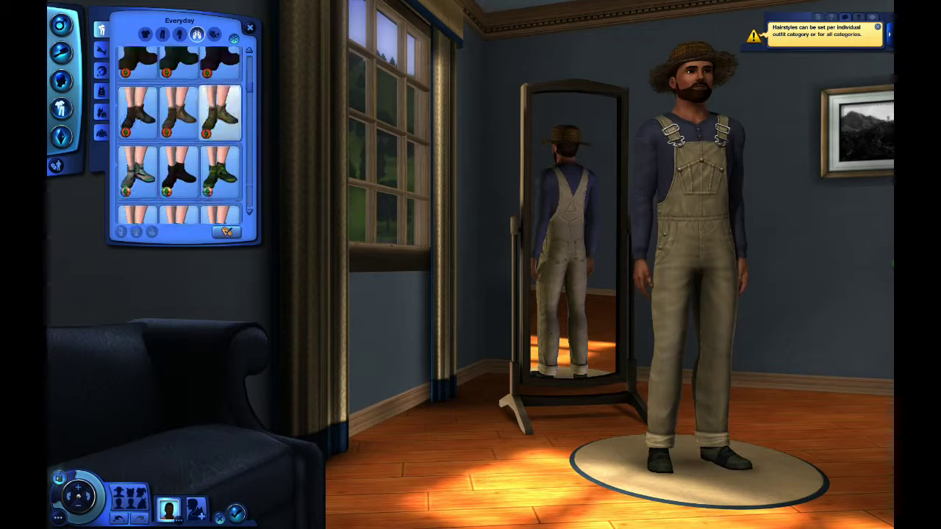
{"action": "scroll", "coordinate": [180, 133], "scroll_direction": "down", "scroll_amount": 3}
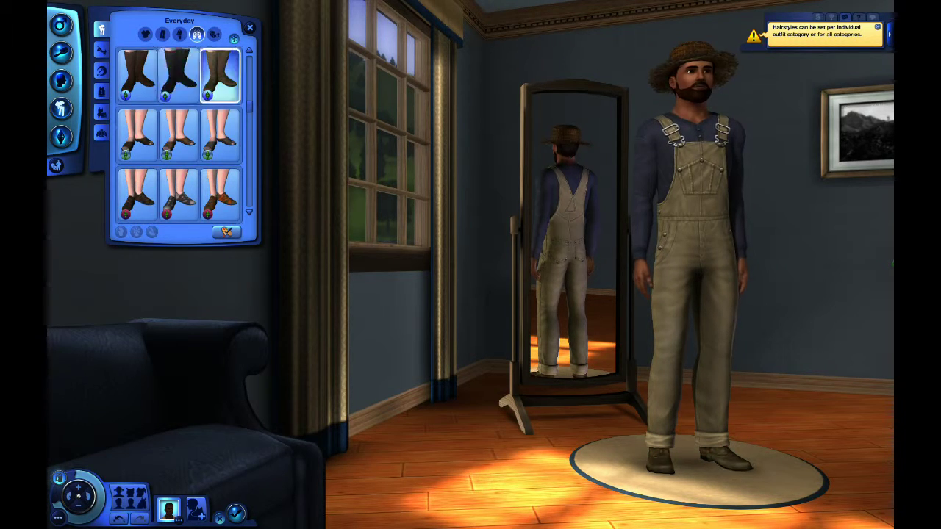
{"action": "scroll", "coordinate": [180, 136], "scroll_direction": "down", "scroll_amount": 5}
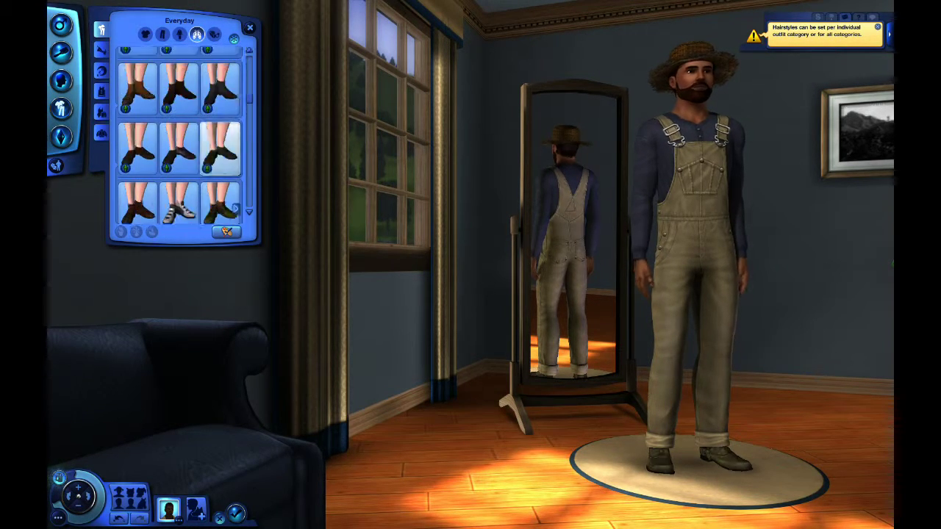
{"action": "scroll", "coordinate": [180, 136], "scroll_direction": "up", "scroll_amount": 1}
- Dress the Sim in a brown suit for formal wear
{"action": "left_click", "coordinate": [180, 34]}
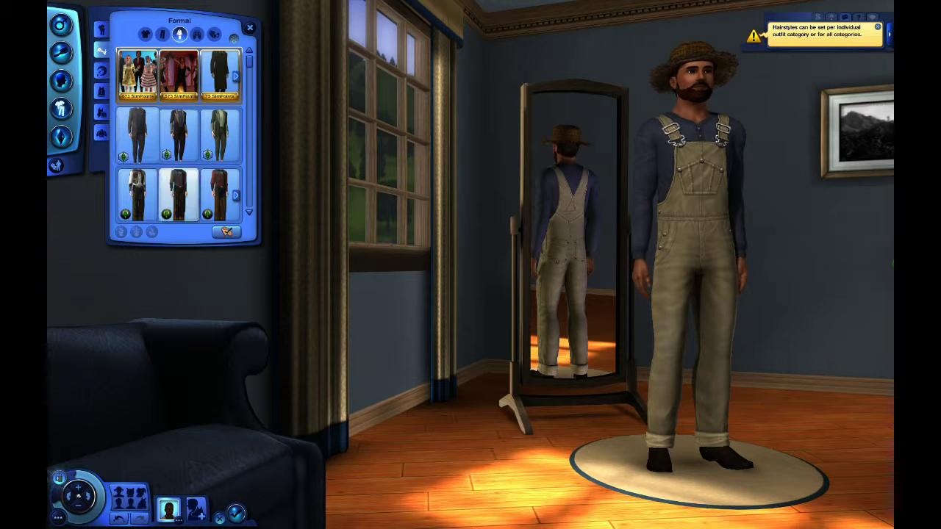
{"action": "scroll", "coordinate": [180, 136], "scroll_direction": "down", "scroll_amount": 2}
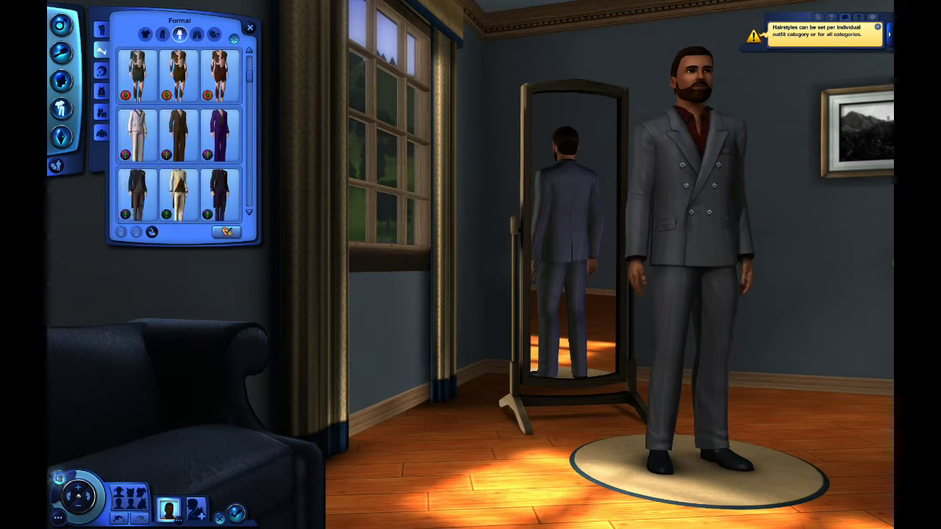
{"action": "left_click", "coordinate": [179, 135]}
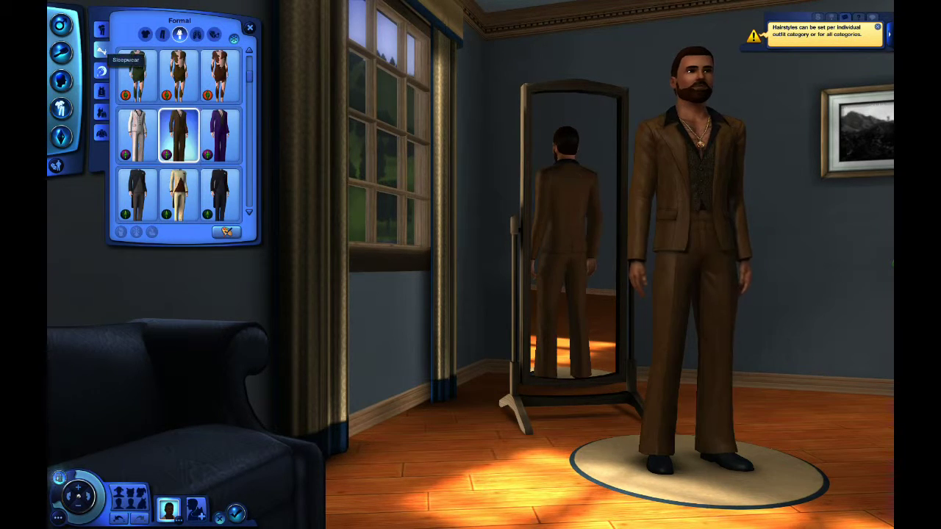
{"action": "left_click", "coordinate": [101, 71]}
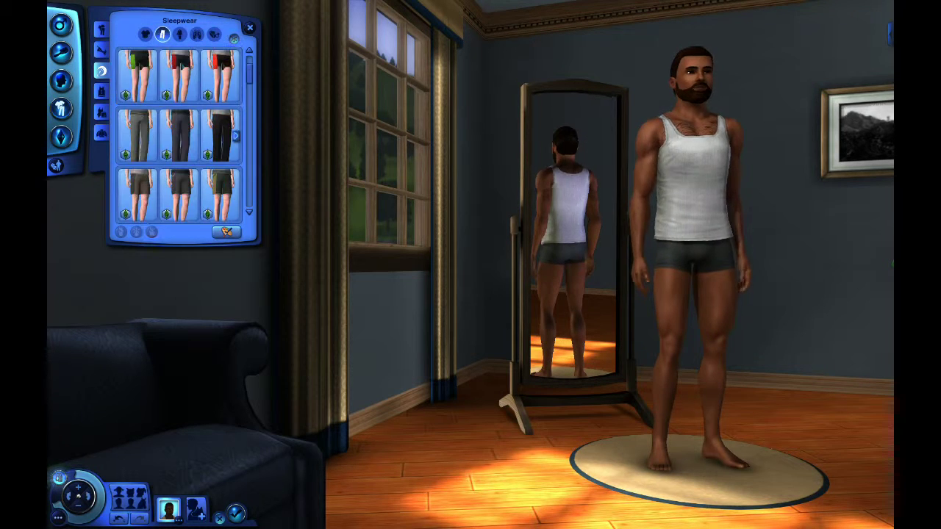
- Set plaid pajama pants as sleepwear and a red hoodie with khaki cargo shorts as athletic wear
{"action": "scroll", "coordinate": [179, 135], "scroll_direction": "down", "scroll_amount": 2}
{"action": "left_click", "coordinate": [179, 134]}
{"action": "left_click", "coordinate": [102, 89]}
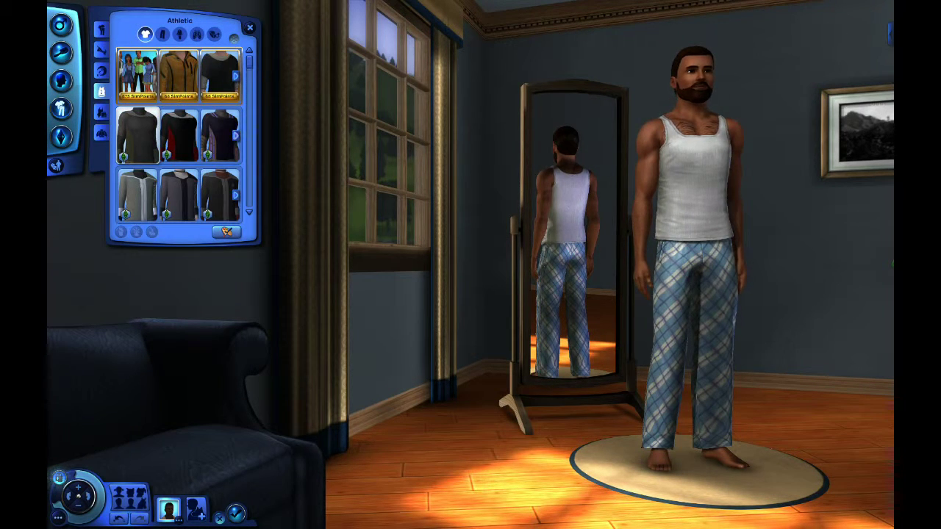
{"action": "left_click", "coordinate": [179, 135]}
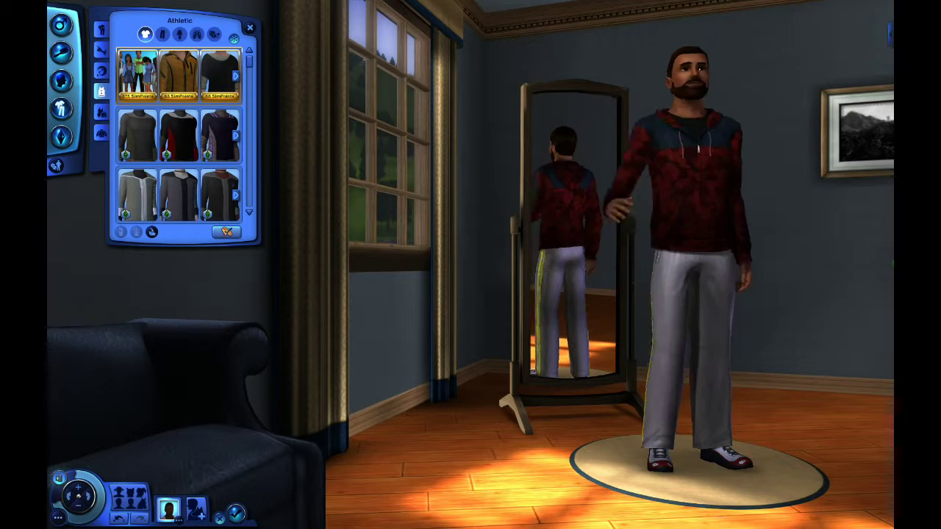
{"action": "left_click", "coordinate": [163, 34]}
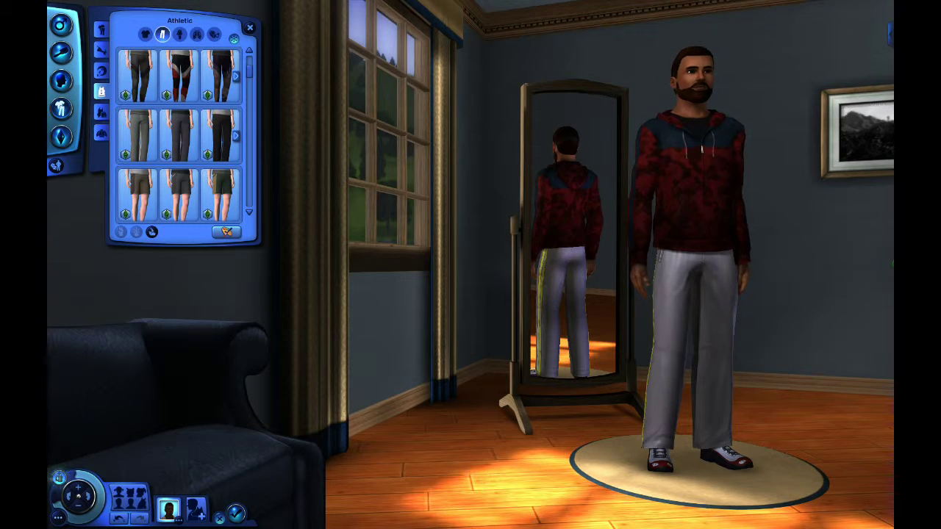
{"action": "left_click", "coordinate": [178, 195]}
- Change the athletic top to a green owl T-shirt
{"action": "left_click", "coordinate": [145, 34]}
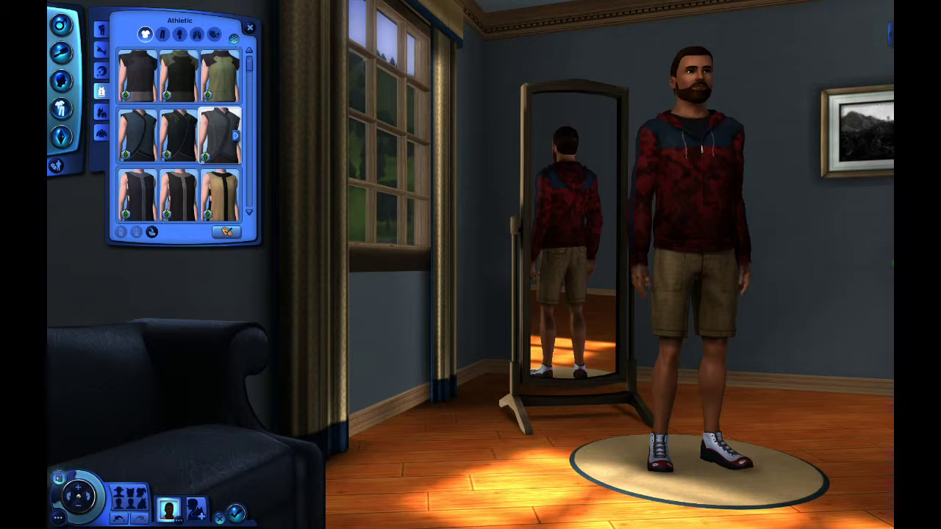
{"action": "scroll", "coordinate": [179, 134], "scroll_direction": "down", "scroll_amount": 4}
{"action": "left_click", "coordinate": [137, 73]}
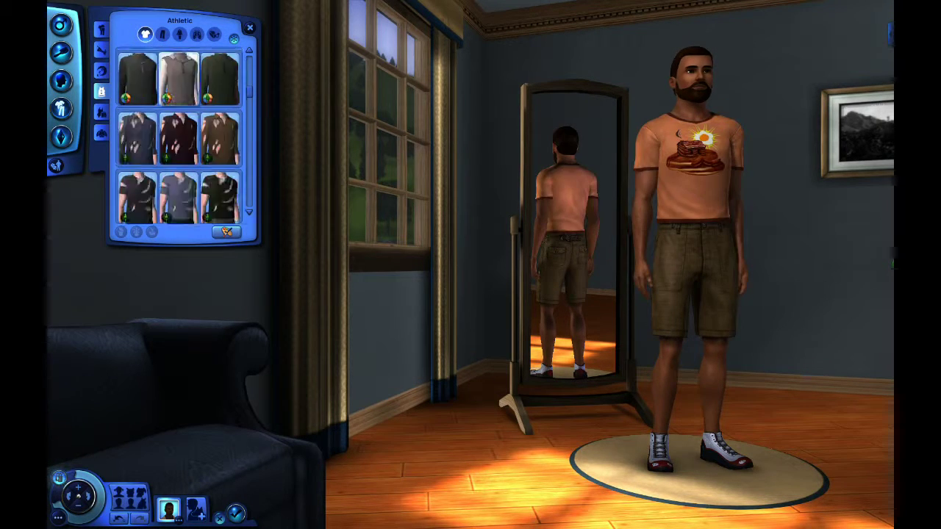
{"action": "scroll", "coordinate": [179, 135], "scroll_direction": "down", "scroll_amount": 2}
{"action": "left_click", "coordinate": [220, 194]}
- Bring up the swimwear outfit's bottoms for the purple floral trunks
{"action": "left_click", "coordinate": [196, 33]}
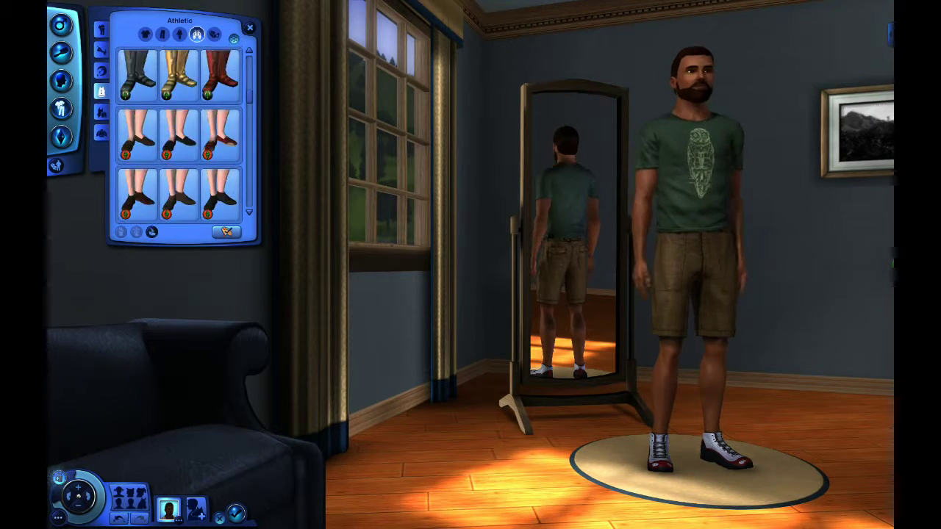
{"action": "left_click", "coordinate": [100, 112]}
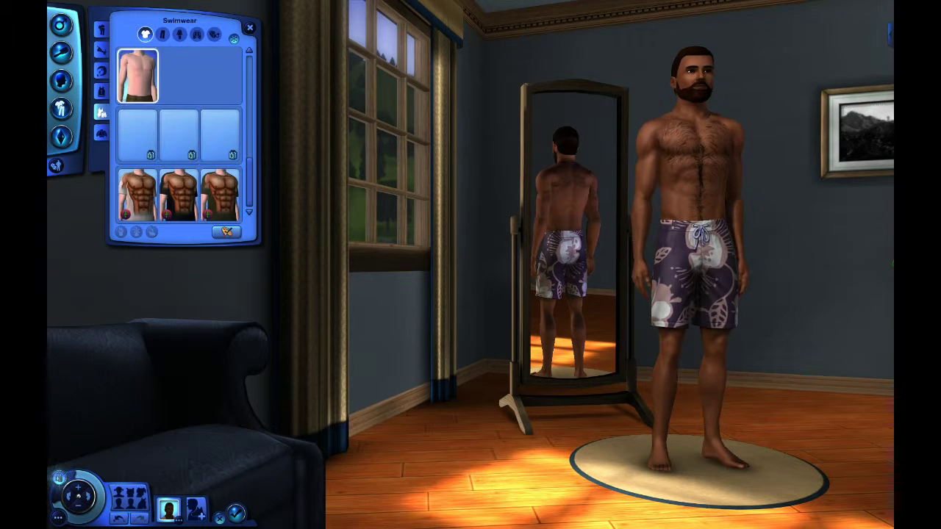
{"action": "left_click", "coordinate": [162, 34]}
- Give the outerwear outfit dark brown trousers after trying black and grey-blue jeans
{"action": "left_click", "coordinate": [101, 132]}
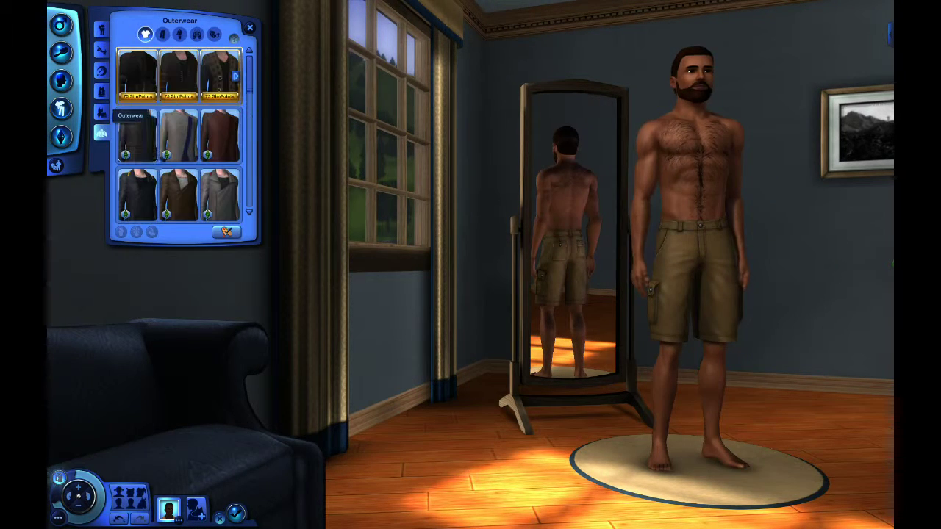
{"action": "left_click", "coordinate": [179, 34]}
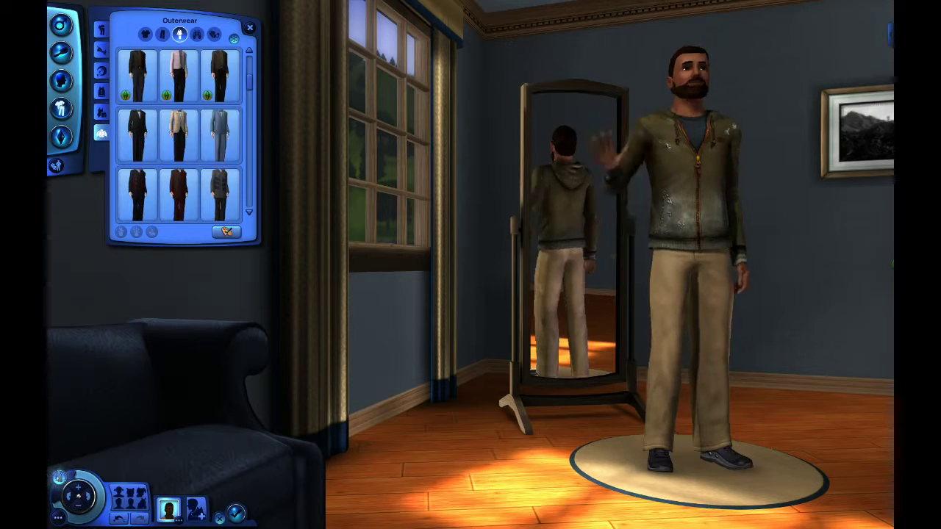
{"action": "left_click", "coordinate": [162, 34]}
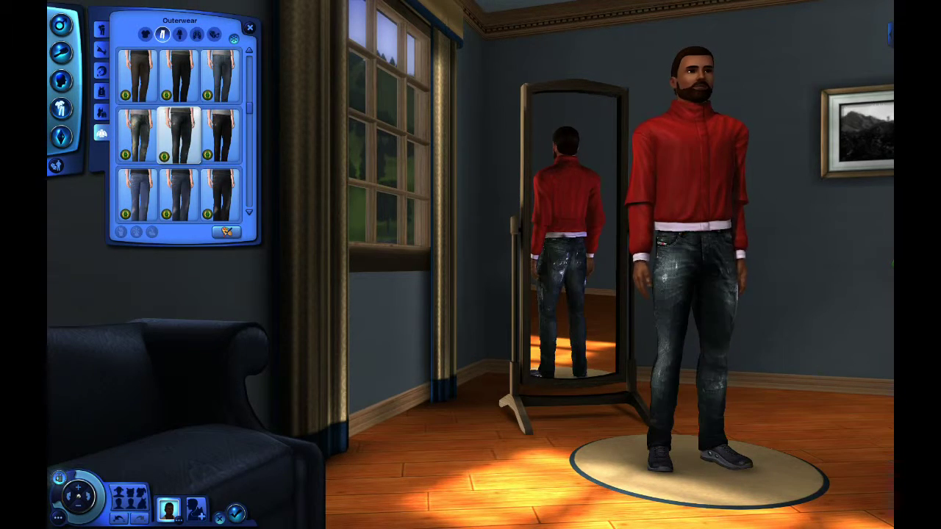
{"action": "left_click", "coordinate": [221, 195]}
{"action": "scroll", "coordinate": [179, 136], "scroll_direction": "down", "scroll_amount": 1}
{"action": "left_click", "coordinate": [178, 195]}
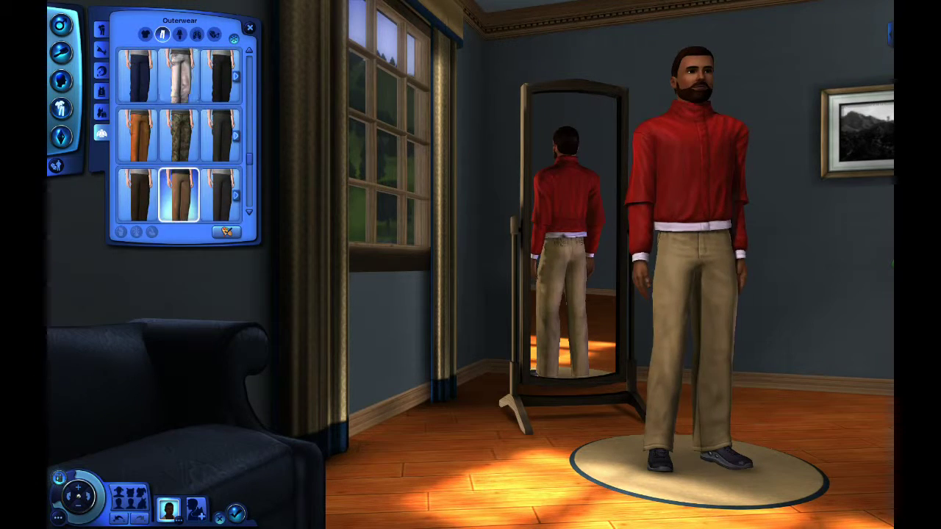
{"action": "left_click", "coordinate": [221, 74]}
- Put a brown military-style jacket over the trousers
{"action": "left_click", "coordinate": [145, 34]}
{"action": "scroll", "coordinate": [179, 136], "scroll_direction": "down", "scroll_amount": 1}
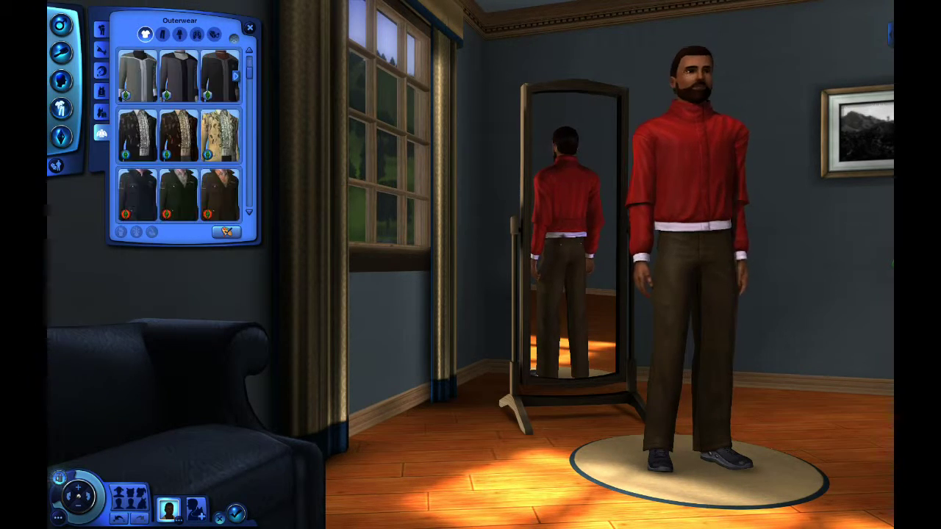
{"action": "left_click", "coordinate": [138, 135]}
{"action": "left_click", "coordinate": [221, 135]}
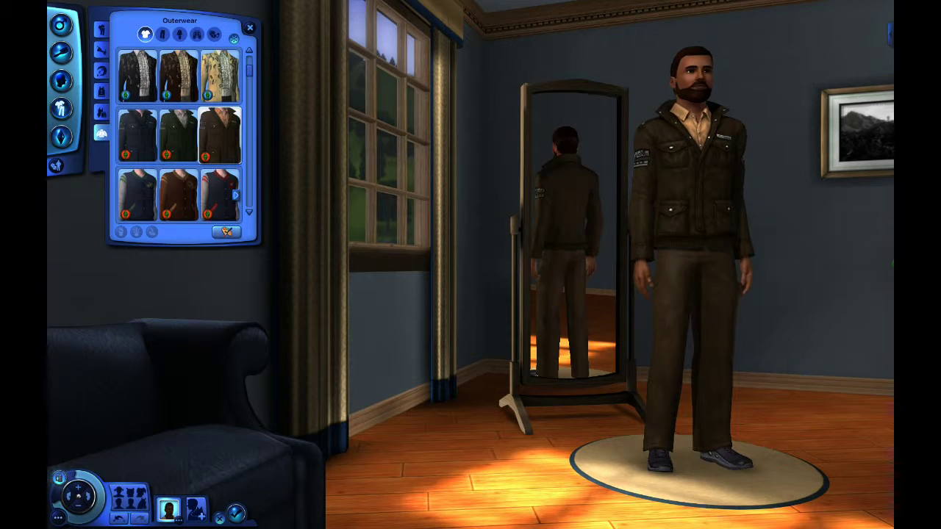
{"action": "left_click", "coordinate": [197, 34]}
- Set Rap as the Sim's favourite music
{"action": "left_click", "coordinate": [61, 136]}
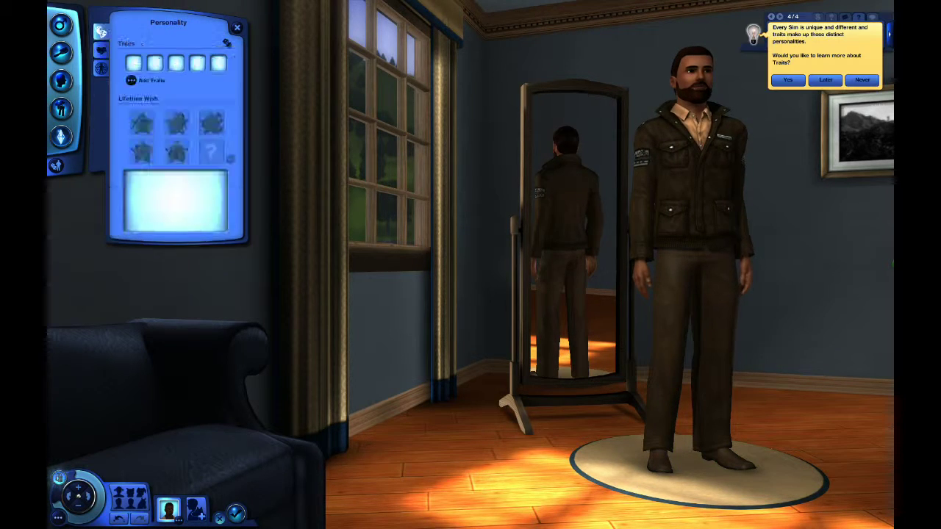
{"action": "left_click", "coordinate": [100, 50]}
{"action": "left_click", "coordinate": [206, 66]}
{"action": "left_click", "coordinate": [174, 66]}
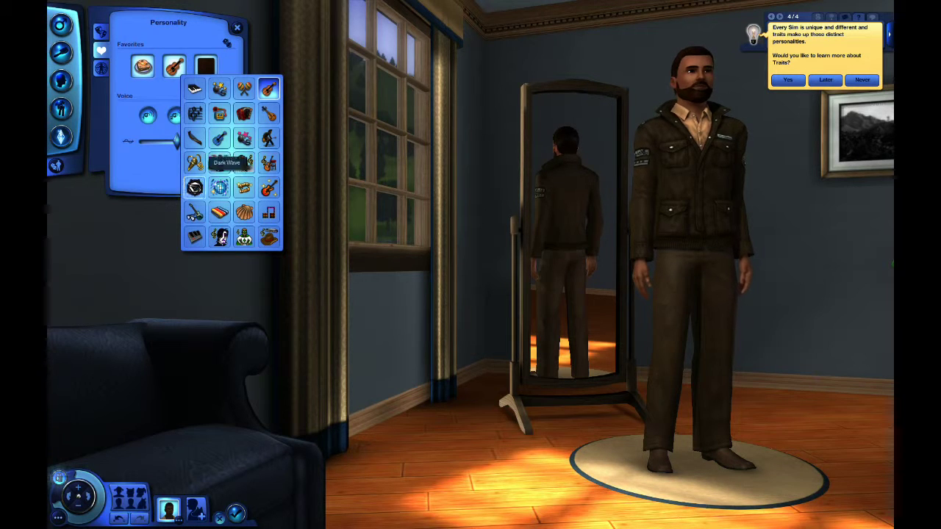
{"action": "left_click", "coordinate": [245, 162]}
- Add the Technophobe, Animal Lover and Loner traits
{"action": "left_click", "coordinate": [101, 32]}
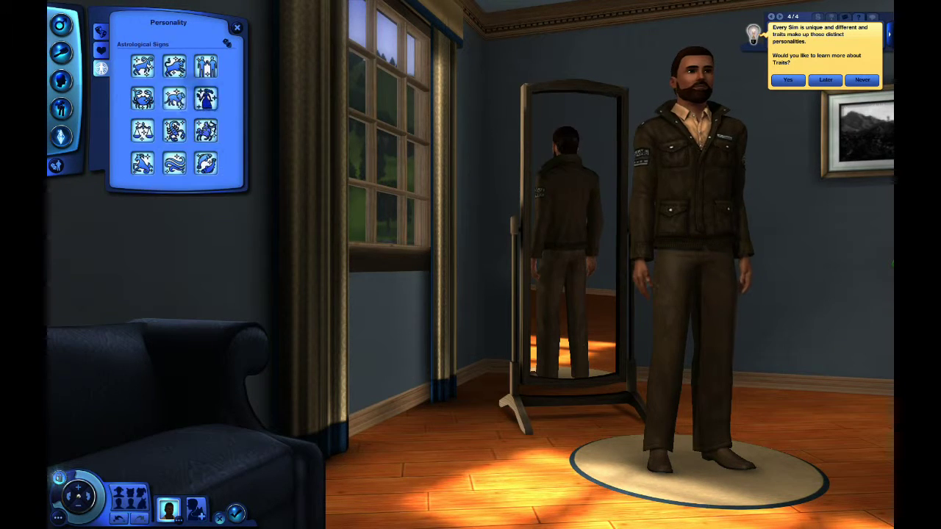
{"action": "left_click", "coordinate": [237, 129]}
{"action": "scroll", "coordinate": [199, 177], "scroll_direction": "down", "scroll_amount": 3}
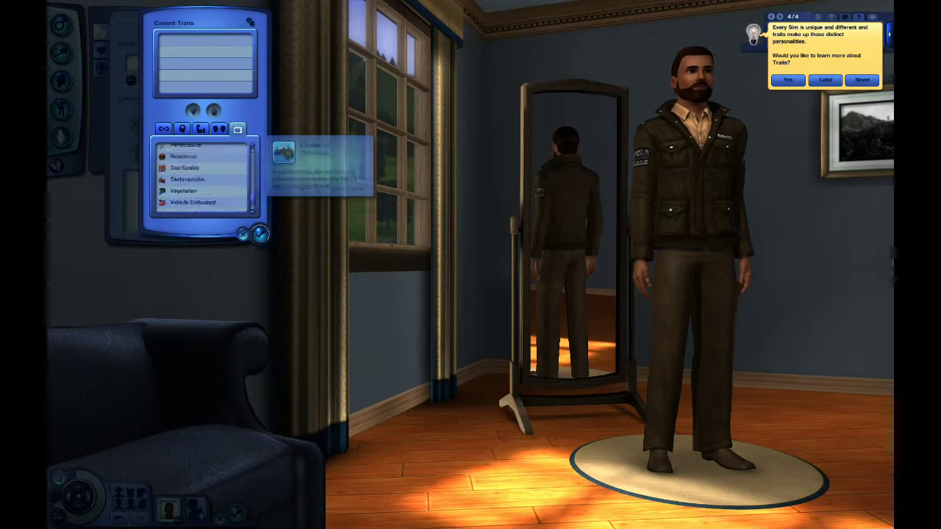
{"action": "left_click", "coordinate": [188, 183]}
{"action": "scroll", "coordinate": [198, 177], "scroll_direction": "up", "scroll_amount": 10}
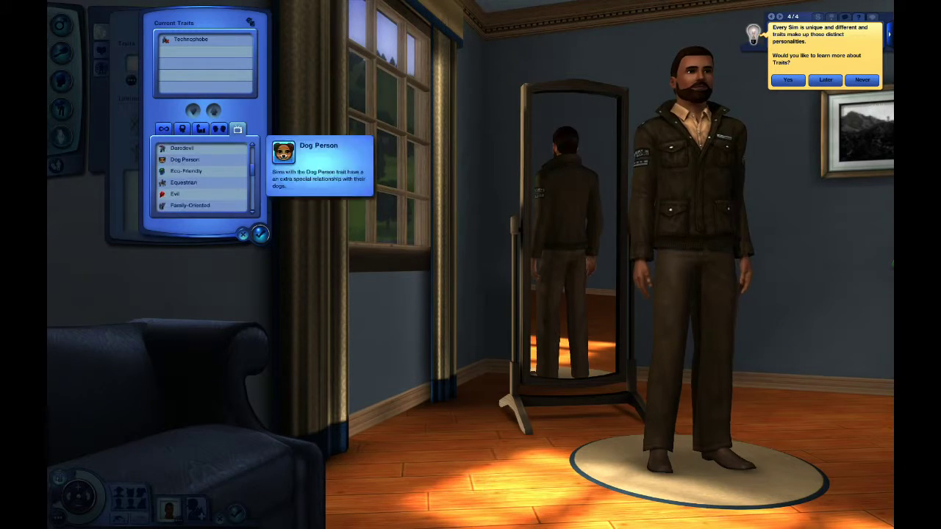
{"action": "left_click", "coordinate": [186, 160]}
{"action": "left_click", "coordinate": [219, 129]}
{"action": "left_click", "coordinate": [188, 159]}
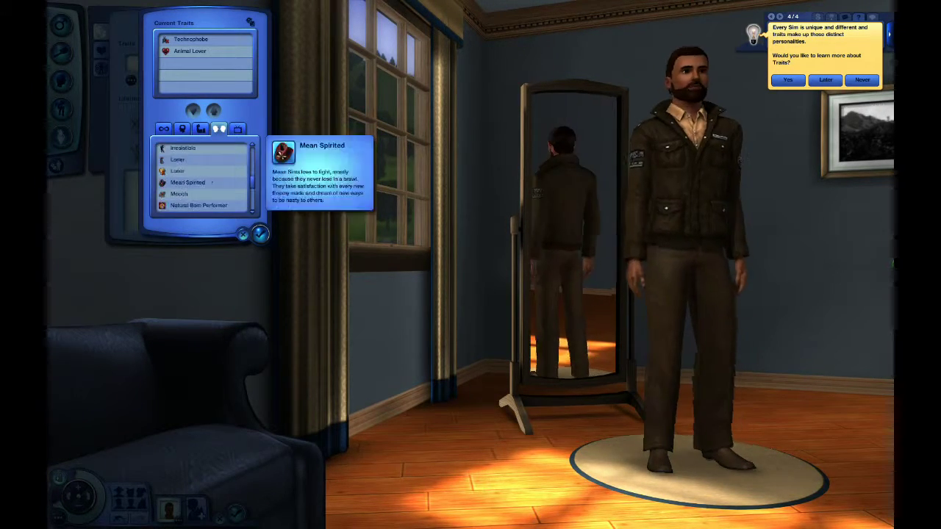
- Add Green Thumb and Handy, confirm the traits, and choose The Perfect Garden lifetime wish
{"action": "scroll", "coordinate": [194, 170], "scroll_direction": "down", "scroll_amount": 1}
{"action": "scroll", "coordinate": [194, 170], "scroll_direction": "up", "scroll_amount": 4}
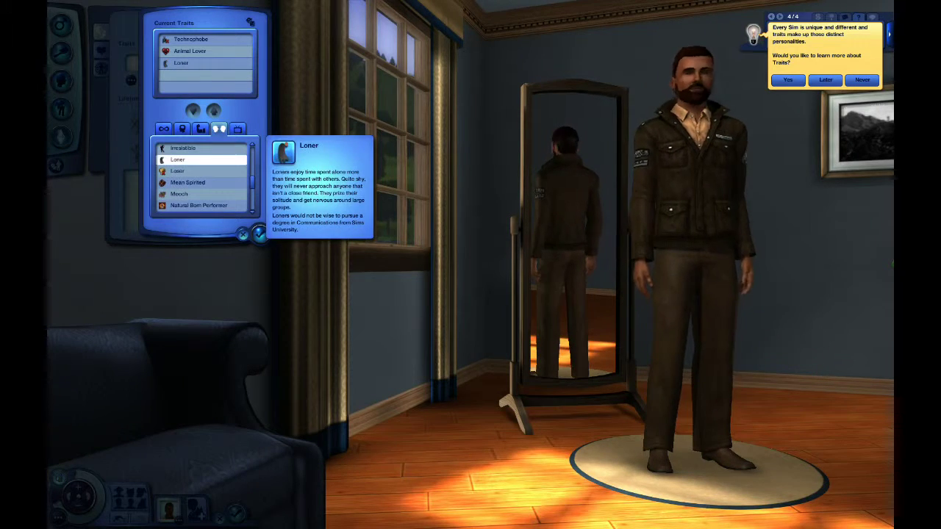
{"action": "left_click", "coordinate": [182, 129]}
{"action": "left_click", "coordinate": [187, 193]}
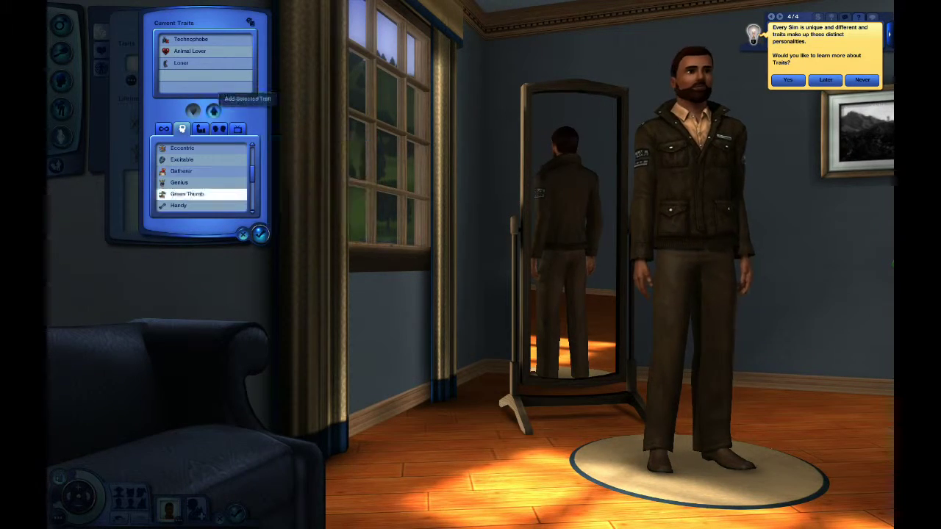
{"action": "left_click", "coordinate": [213, 110]}
{"action": "left_click", "coordinate": [188, 205]}
{"action": "left_click", "coordinate": [213, 111]}
{"action": "left_click", "coordinate": [260, 234]}
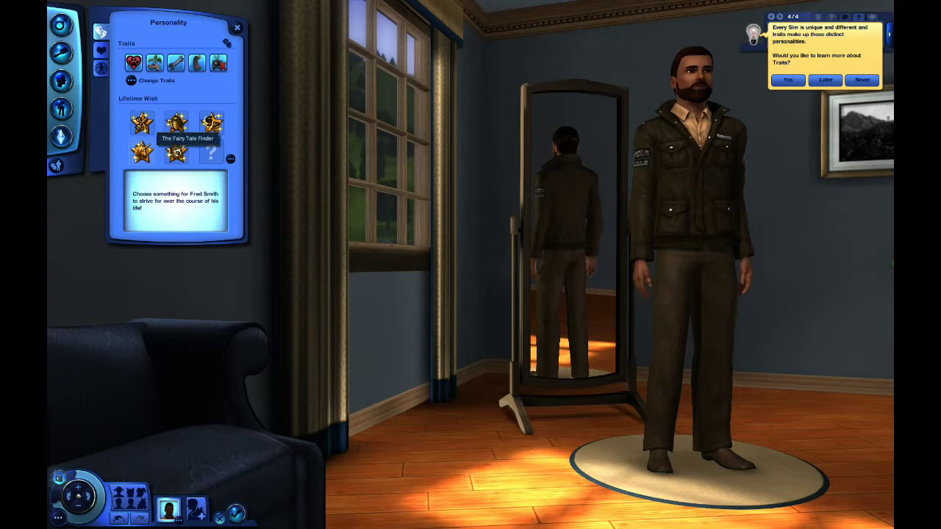
{"action": "left_click", "coordinate": [177, 151]}
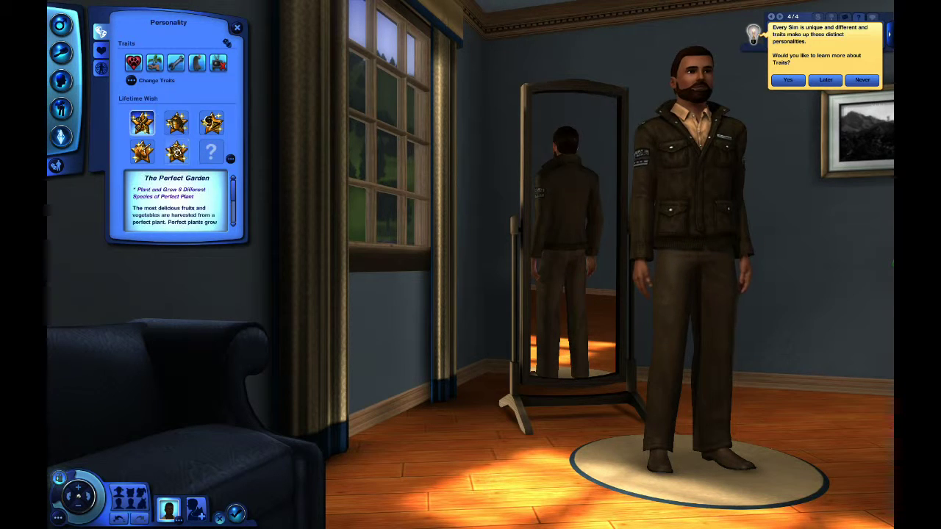
{"action": "left_click", "coordinate": [129, 496]}
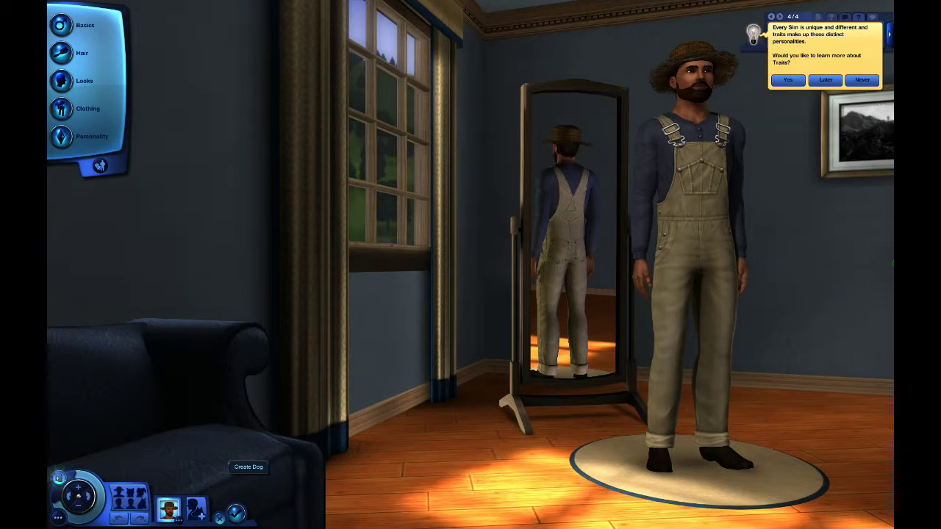
- Create a new dog of a golden large breed
{"action": "left_click", "coordinate": [248, 485]}
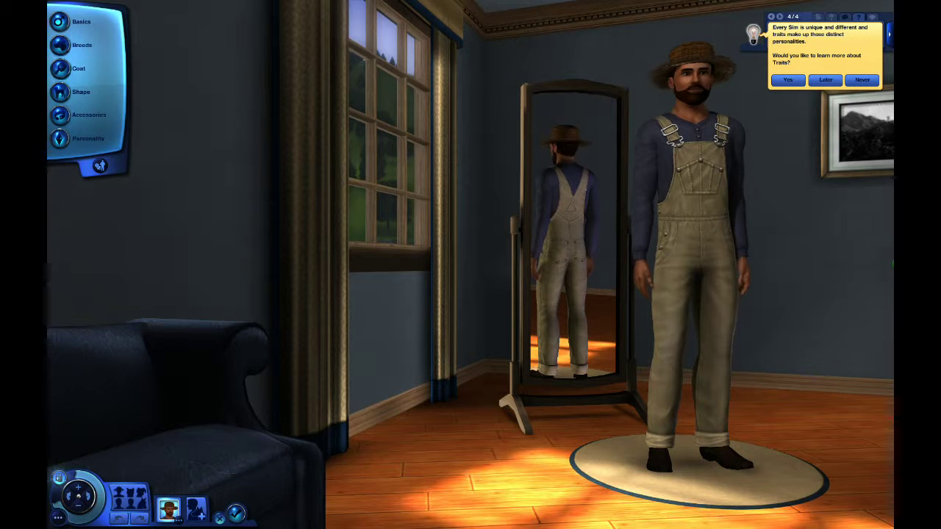
{"action": "left_click", "coordinate": [60, 45]}
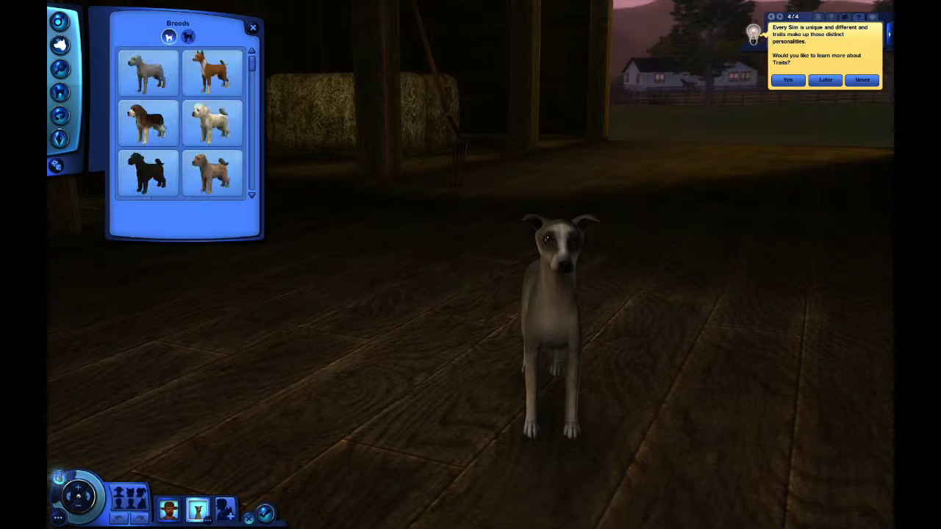
{"action": "scroll", "coordinate": [219, 91], "scroll_direction": "down", "scroll_amount": 6}
{"action": "scroll", "coordinate": [213, 110], "scroll_direction": "down", "scroll_amount": 3}
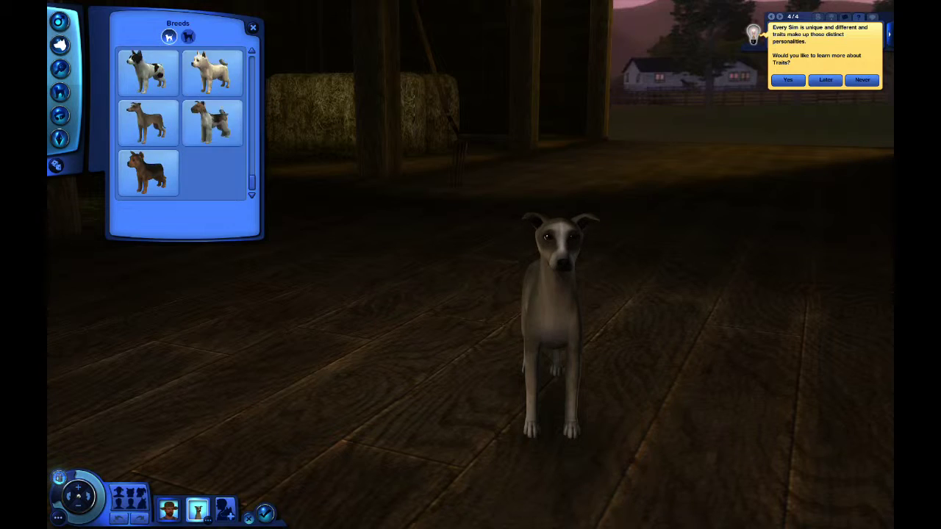
{"action": "left_click", "coordinate": [188, 36]}
{"action": "scroll", "coordinate": [177, 156], "scroll_direction": "down", "scroll_amount": 3}
{"action": "scroll", "coordinate": [183, 154], "scroll_direction": "down", "scroll_amount": 2}
{"action": "left_click", "coordinate": [212, 73]}
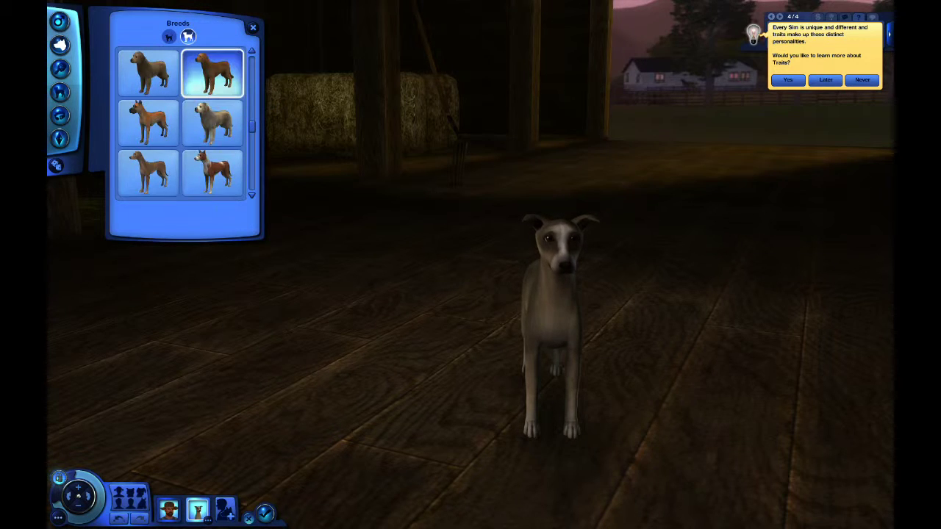
{"action": "scroll", "coordinate": [184, 125], "scroll_direction": "down", "scroll_amount": 2}
- Give the dog a green clover collar and the Genius, Loyal and Non-Destructive traits
{"action": "left_click", "coordinate": [59, 115]}
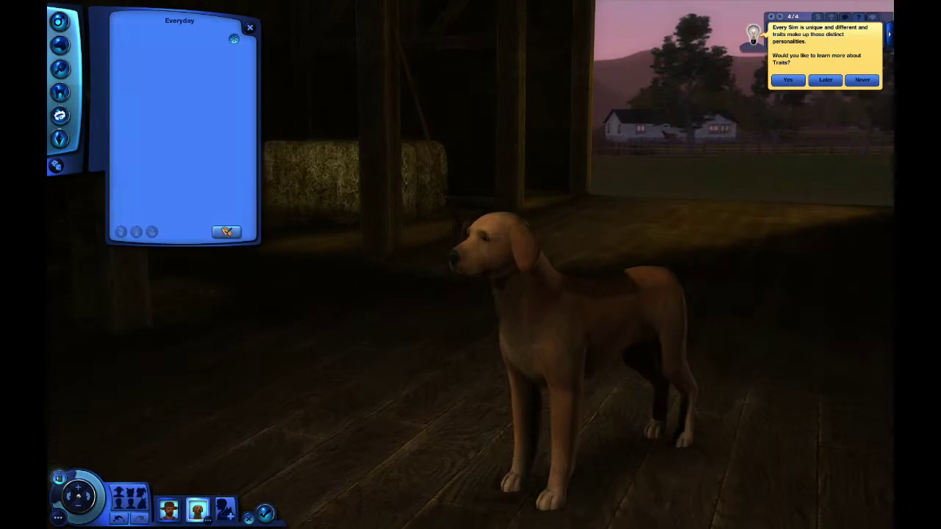
{"action": "left_click", "coordinate": [221, 76]}
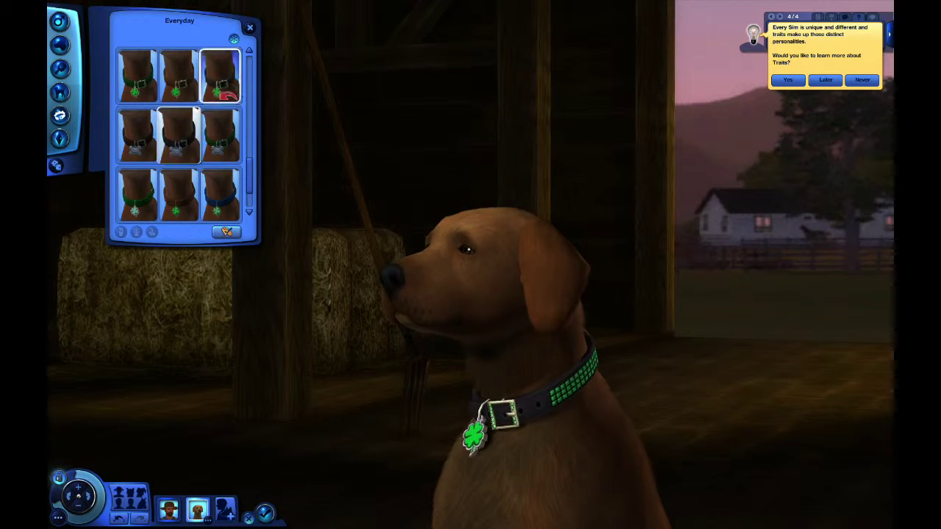
{"action": "left_click", "coordinate": [60, 21]}
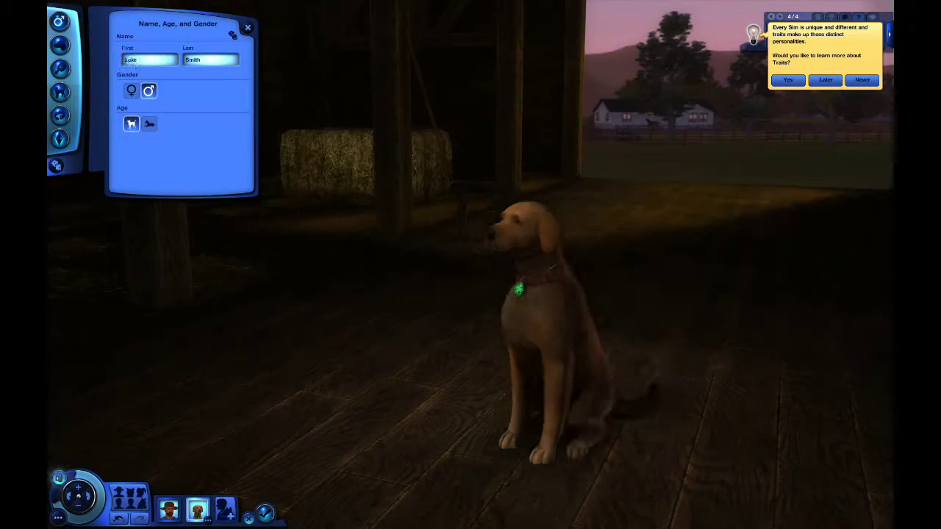
{"action": "left_click", "coordinate": [60, 138]}
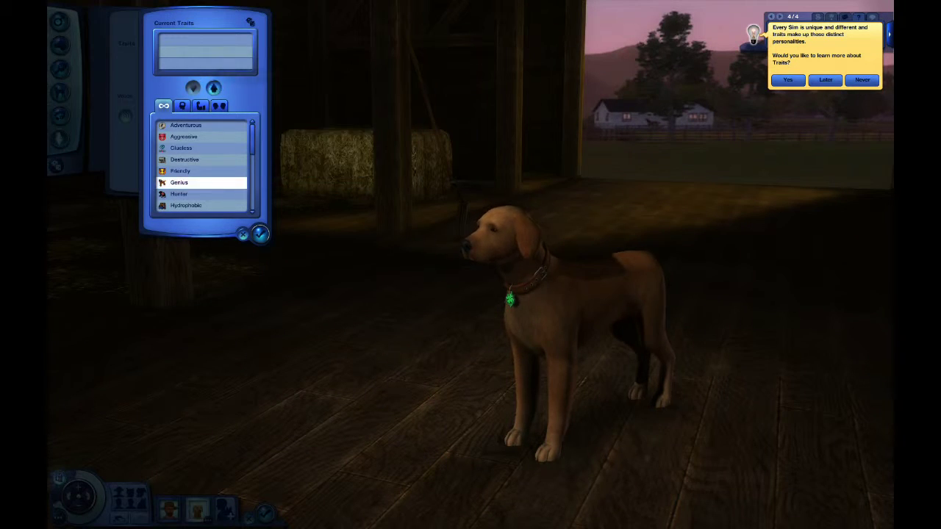
{"action": "left_click", "coordinate": [178, 183]}
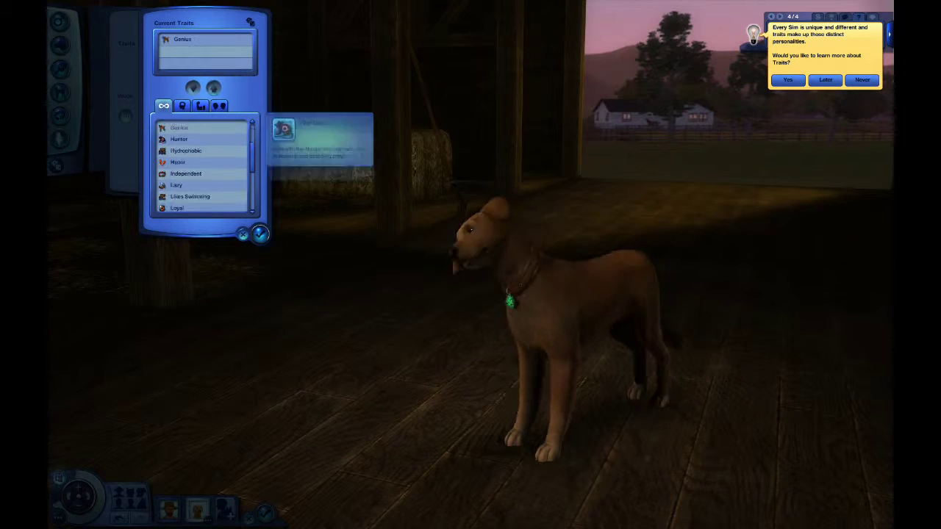
{"action": "scroll", "coordinate": [202, 165], "scroll_direction": "down", "scroll_amount": 3}
{"action": "left_click", "coordinate": [183, 175]}
{"action": "left_click", "coordinate": [190, 159]}
{"action": "left_click", "coordinate": [260, 234]}
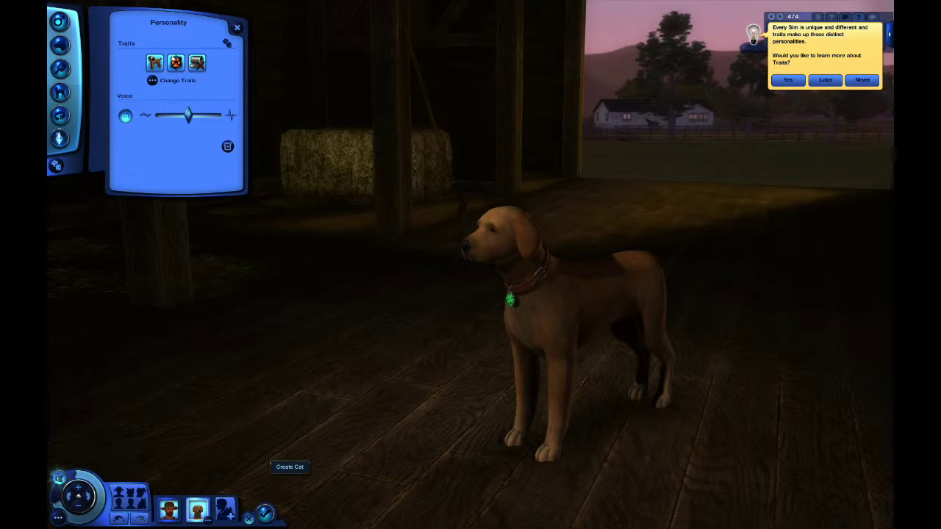
- Create a new cat with a dark breed and a collar, then move on to its traits
{"action": "left_click", "coordinate": [225, 509]}
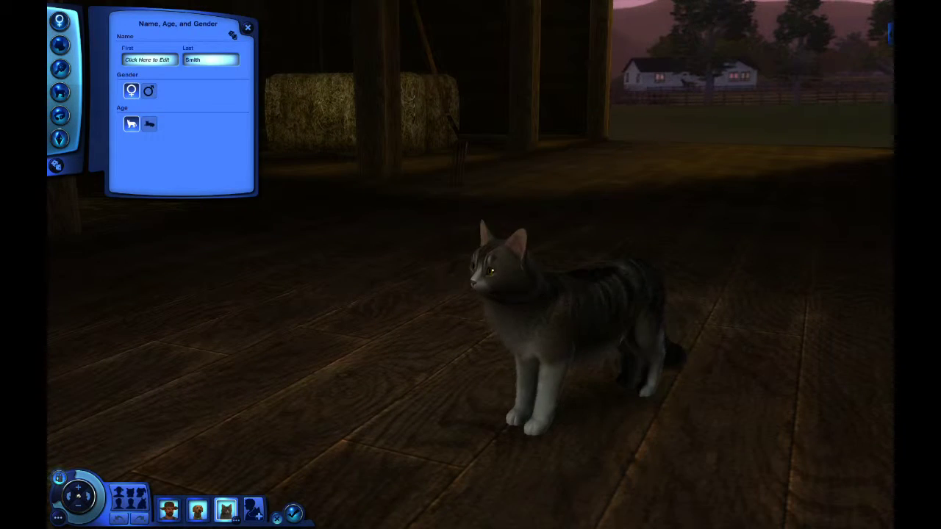
{"action": "left_click", "coordinate": [59, 45]}
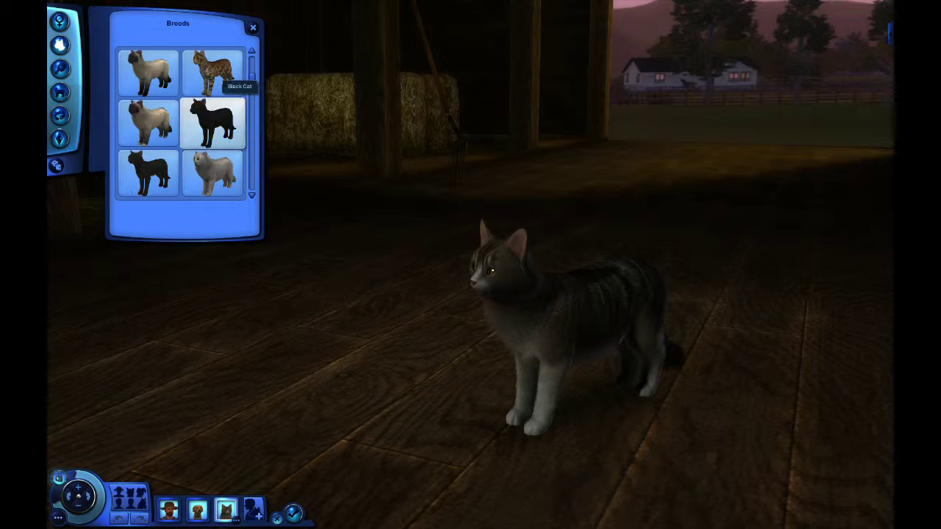
{"action": "scroll", "coordinate": [209, 108], "scroll_direction": "down", "scroll_amount": 5}
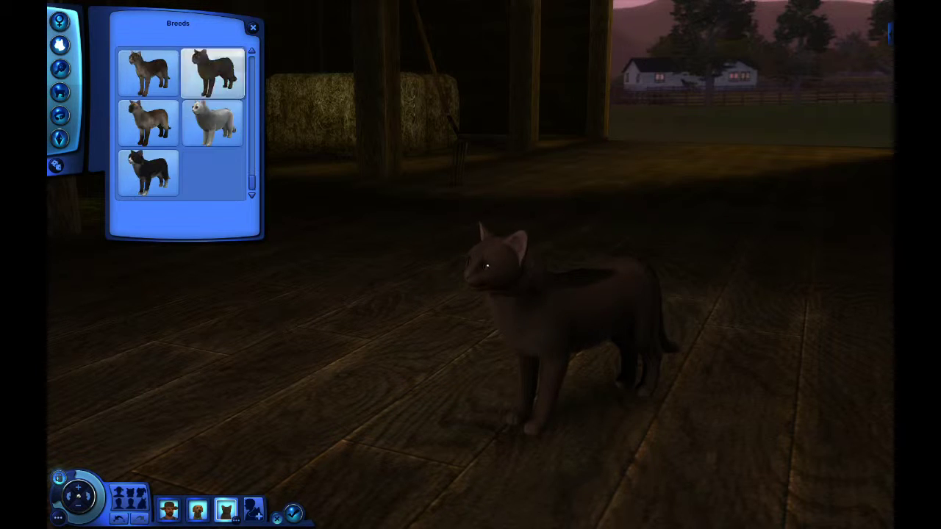
{"action": "left_click", "coordinate": [60, 91]}
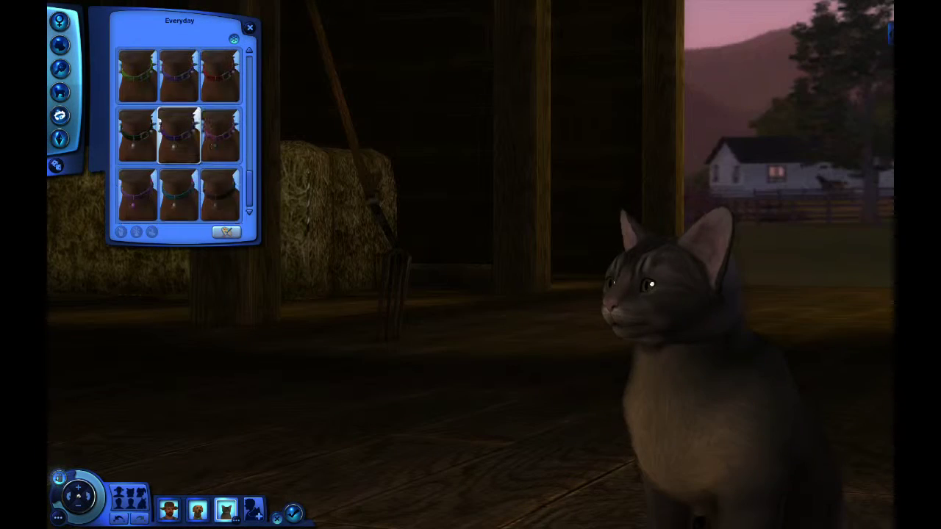
{"action": "left_click", "coordinate": [59, 138]}
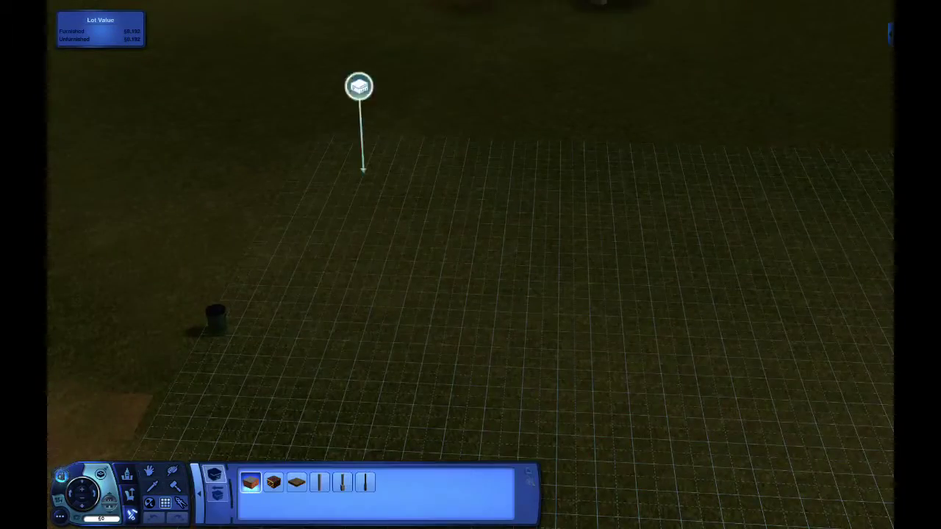
- Lay out a foundation rectangle on the lot for the ground-floor rooms
{"action": "mouse_move", "coordinate": [361, 84]}
{"action": "left_mouse_down"}
{"action": "mouse_move", "coordinate": [503, 164]}
{"action": "mouse_move", "coordinate": [238, 203]}
{"action": "mouse_move", "coordinate": [355, 82]}
{"action": "mouse_move", "coordinate": [582, 280]}
{"action": "mouse_move", "coordinate": [672, 253]}
{"action": "mouse_move", "coordinate": [450, 190]}
{"action": "left_mouse_up"}
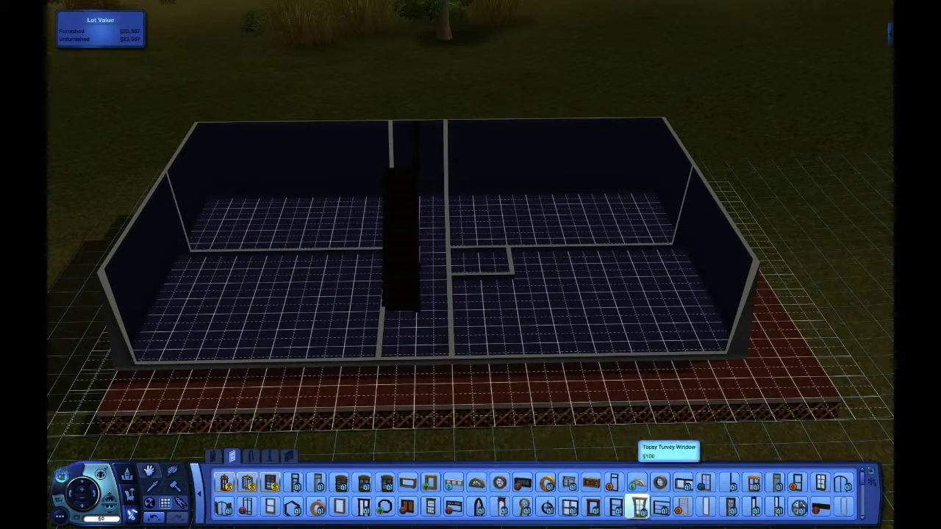
- Place white-framed windows along the walls of both storeys
{"action": "left_click", "coordinate": [820, 482]}
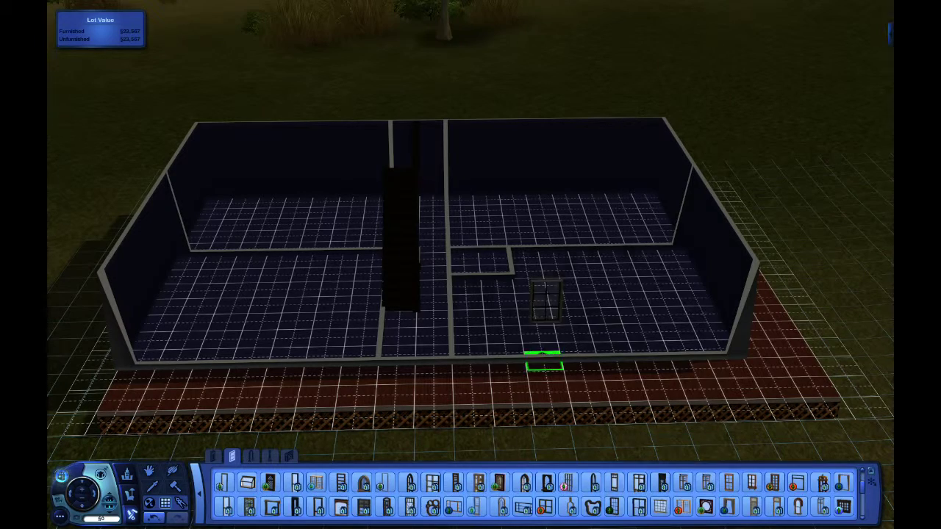
{"action": "scroll", "coordinate": [625, 505], "scroll_direction": "down", "scroll_amount": 2}
{"action": "scroll", "coordinate": [544, 506], "scroll_direction": "up", "scroll_amount": 1}
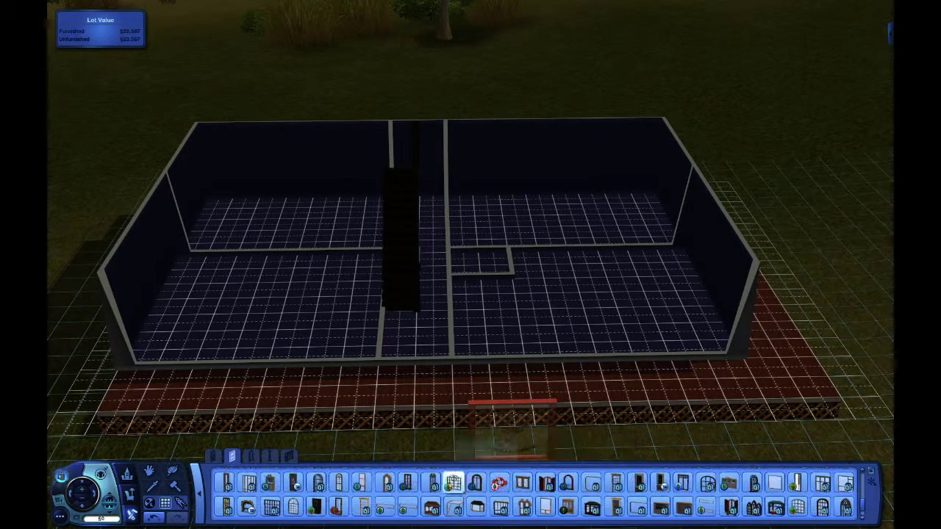
{"action": "scroll", "coordinate": [618, 485], "scroll_direction": "up", "scroll_amount": 1}
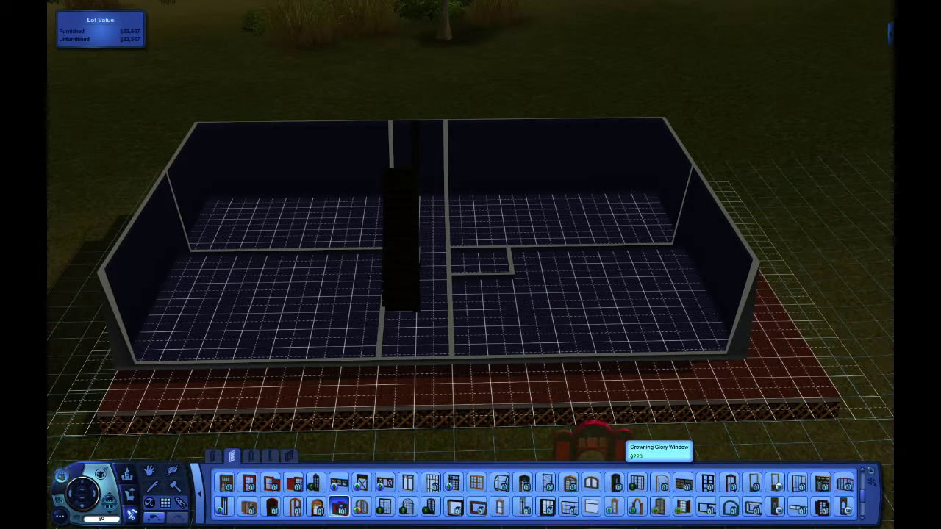
{"action": "scroll", "coordinate": [636, 506], "scroll_direction": "up", "scroll_amount": 1}
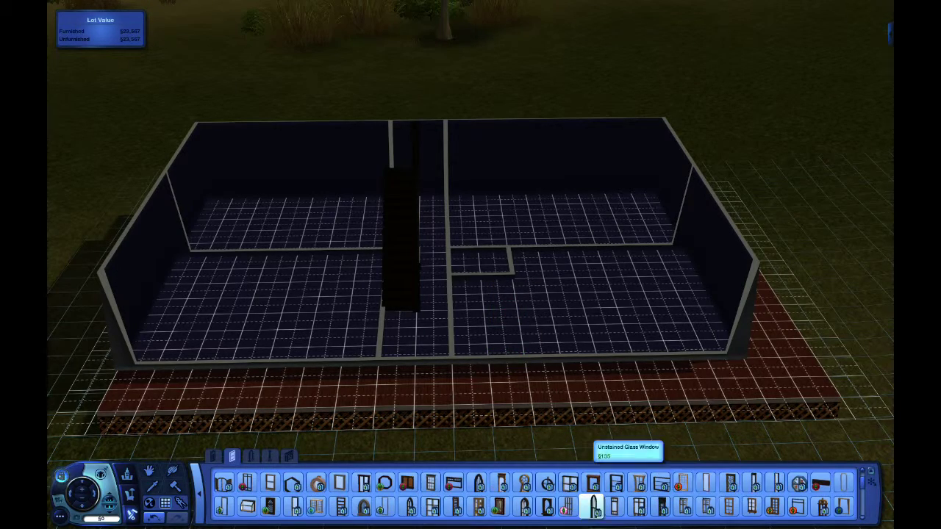
- Lay a 2x9 strip of pale green floor tiles on the upper deck
{"action": "key", "text": "q"}
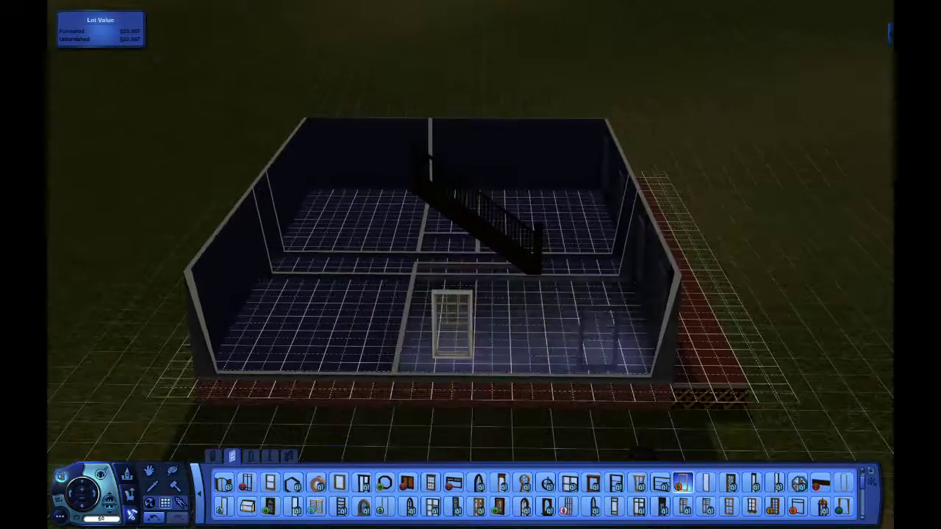
{"action": "key", "text": "q"}
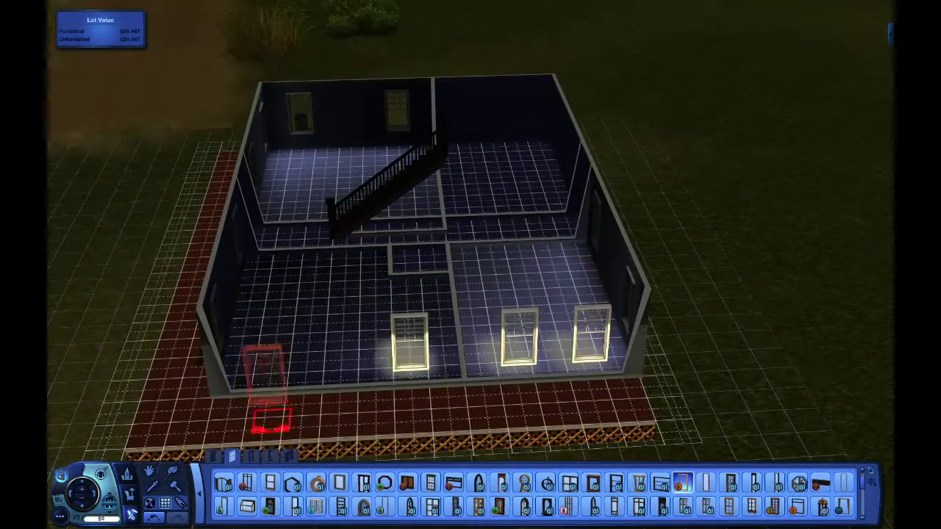
{"action": "key", "text": "Page_Up"}
{"action": "key", "text": "q"}
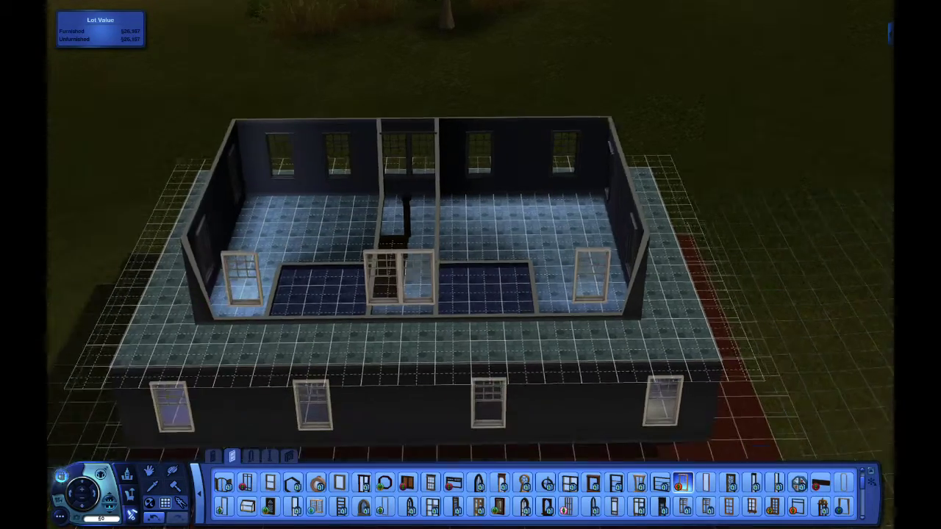
{"action": "left_click_drag", "start_coordinate": [136, 352], "coordinate": [441, 324]}
- Delete the house's existing roofs and draw a 1x12 roof along one side
{"action": "key", "text": "q"}
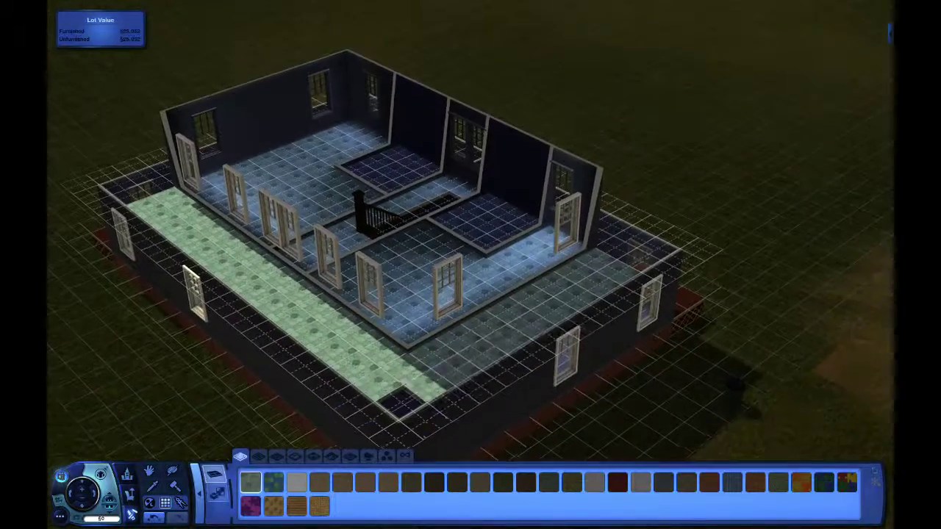
{"action": "scroll", "coordinate": [470, 265], "scroll_direction": "up", "scroll_amount": 3}
{"action": "scroll", "coordinate": [470, 265], "scroll_direction": "down", "scroll_amount": 5}
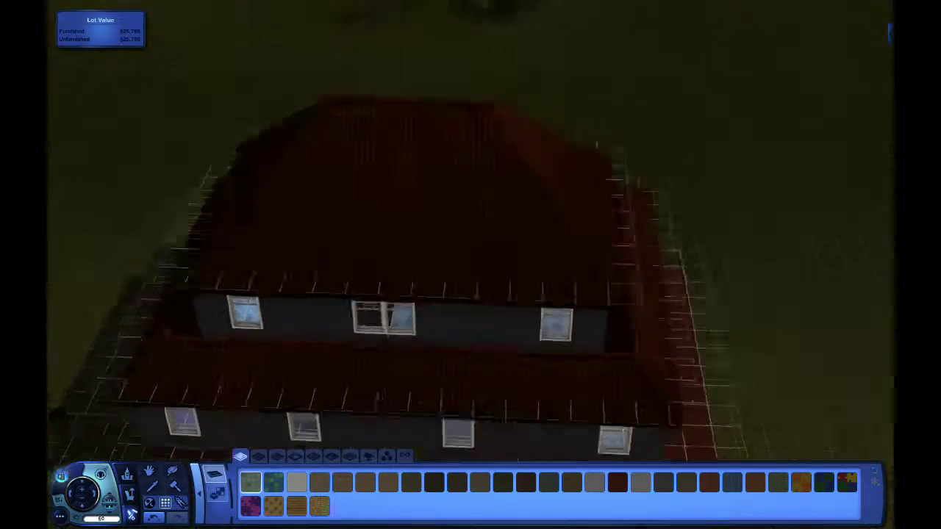
{"action": "left_click", "coordinate": [214, 493]}
{"action": "key", "text": "Delete"}
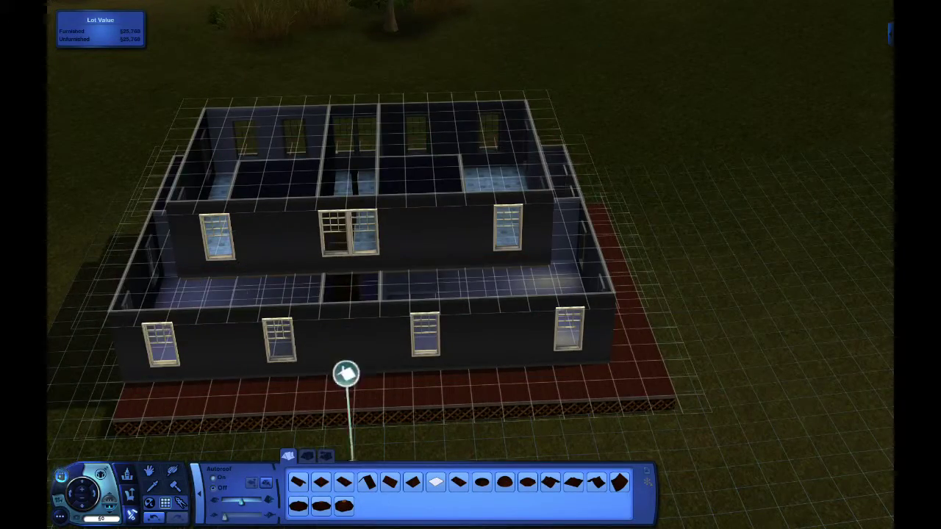
{"action": "left_click", "coordinate": [390, 482]}
{"action": "key", "text": "q"}
{"action": "type", "text": "buydebubuydebug"}
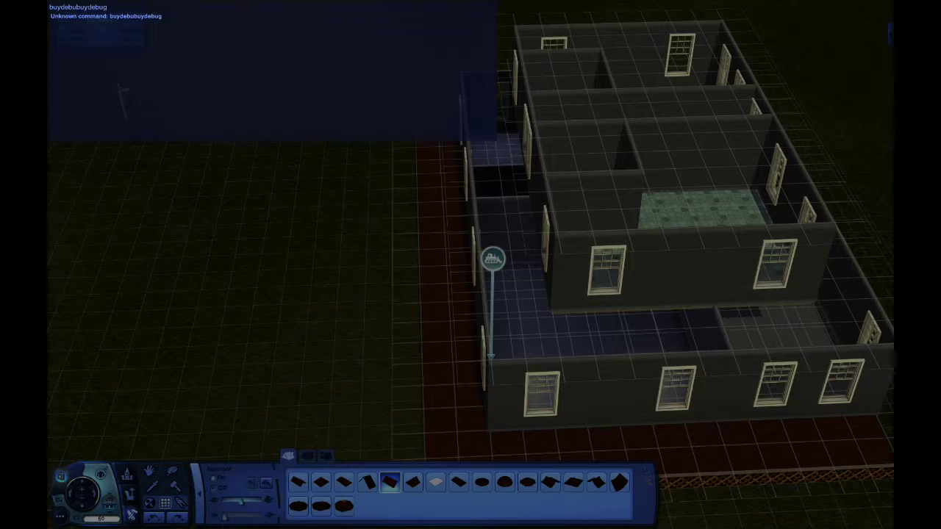
{"action": "key", "text": "Escape"}
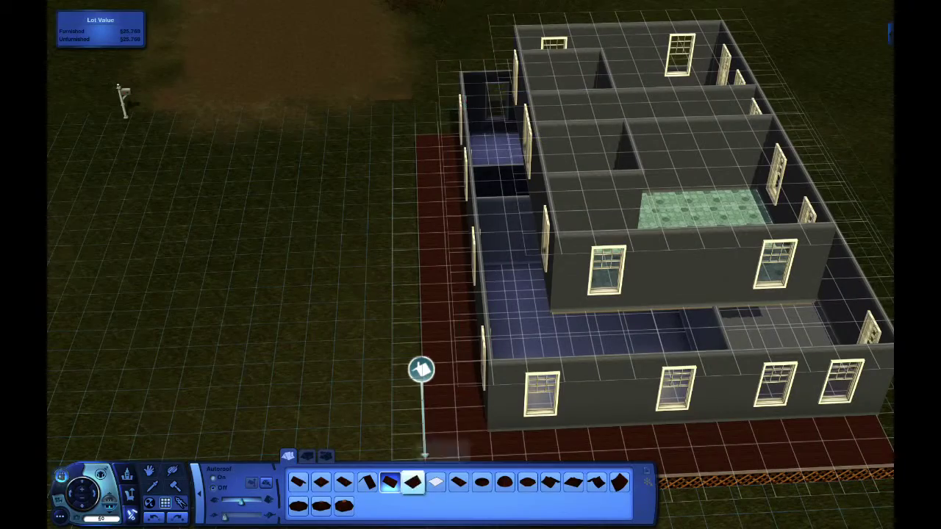
{"action": "left_click_drag", "start_coordinate": [492, 257], "coordinate": [482, 151]}
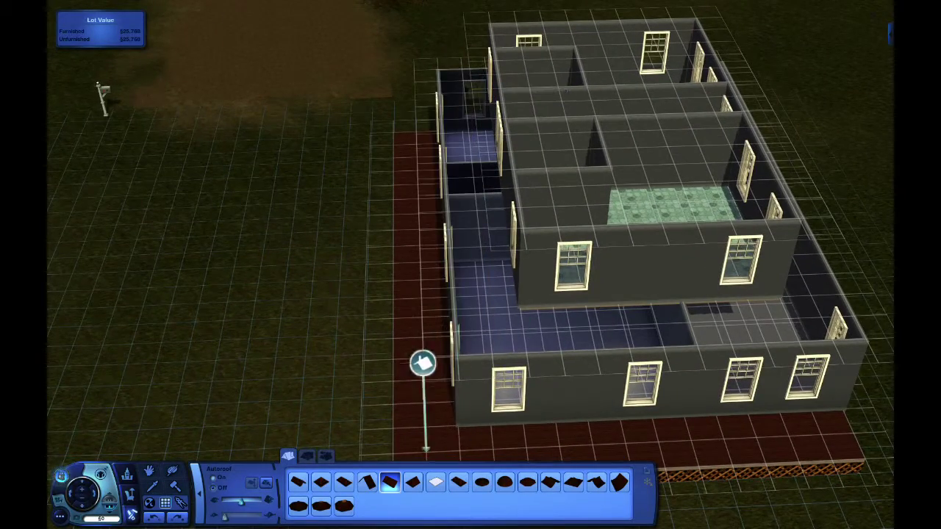
{"action": "key", "text": "period"}
- Place Mansard Roof sections, including 13x2 and 2x17, around the lower storey's sides
{"action": "left_click", "coordinate": [344, 482]}
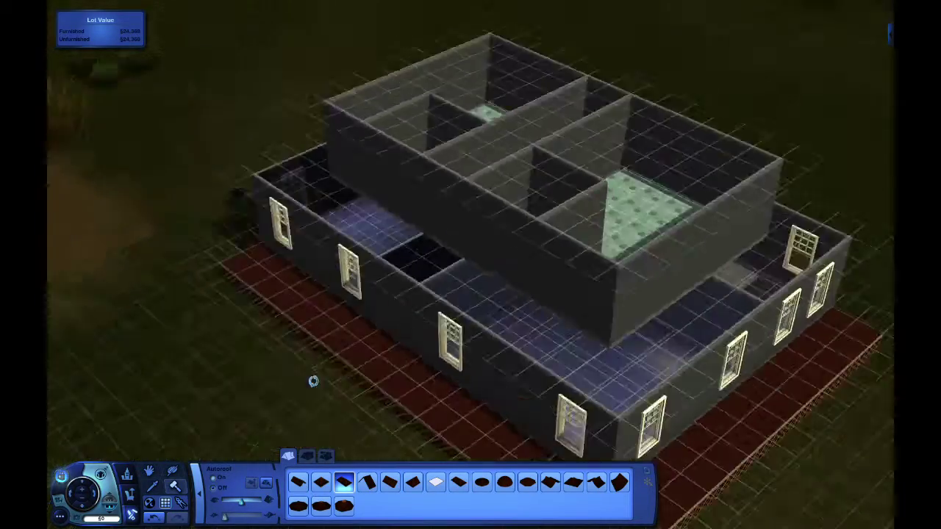
{"action": "mouse_move", "coordinate": [311, 380]}
{"action": "left_mouse_down"}
{"action": "mouse_move", "coordinate": [538, 343]}
{"action": "mouse_move", "coordinate": [811, 260]}
{"action": "mouse_move", "coordinate": [584, 257]}
{"action": "left_mouse_up"}
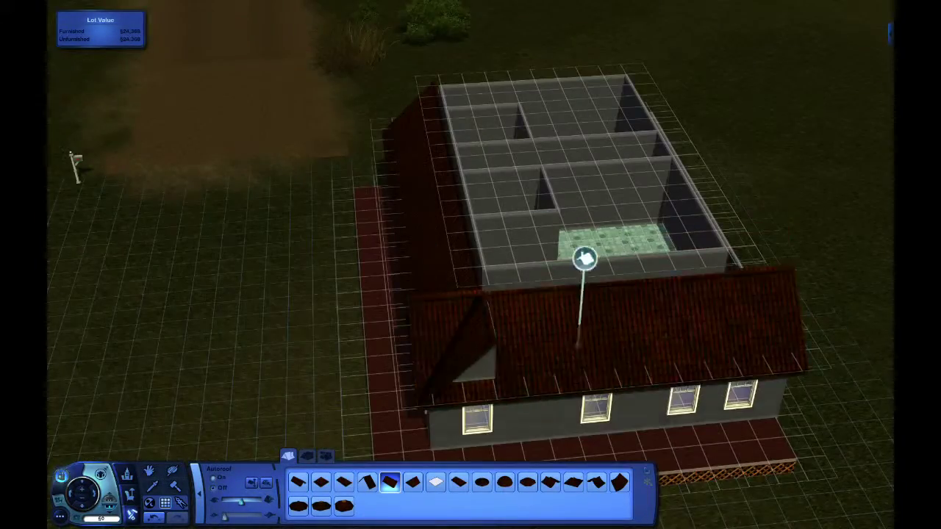
{"action": "key", "text": "period"}
{"action": "left_click_drag", "start_coordinate": [573, 213], "coordinate": [584, 262]}
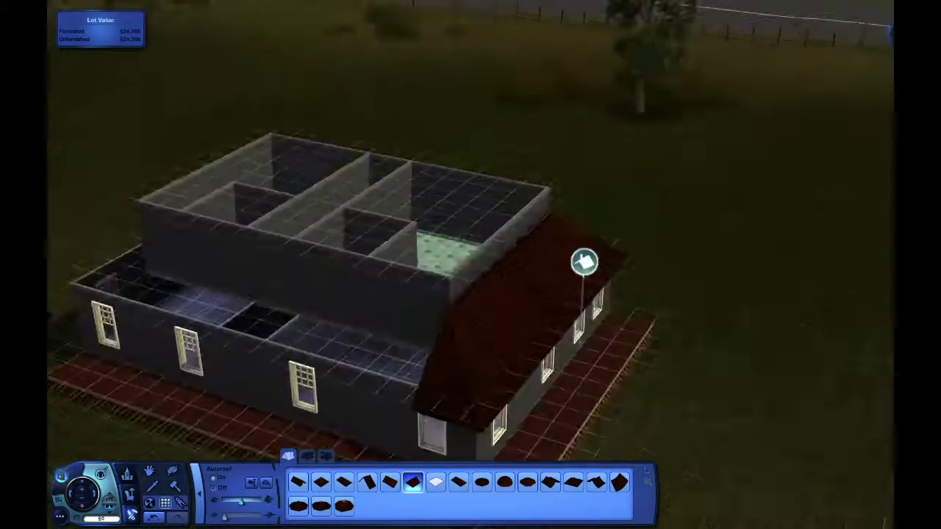
{"action": "key", "text": "period"}
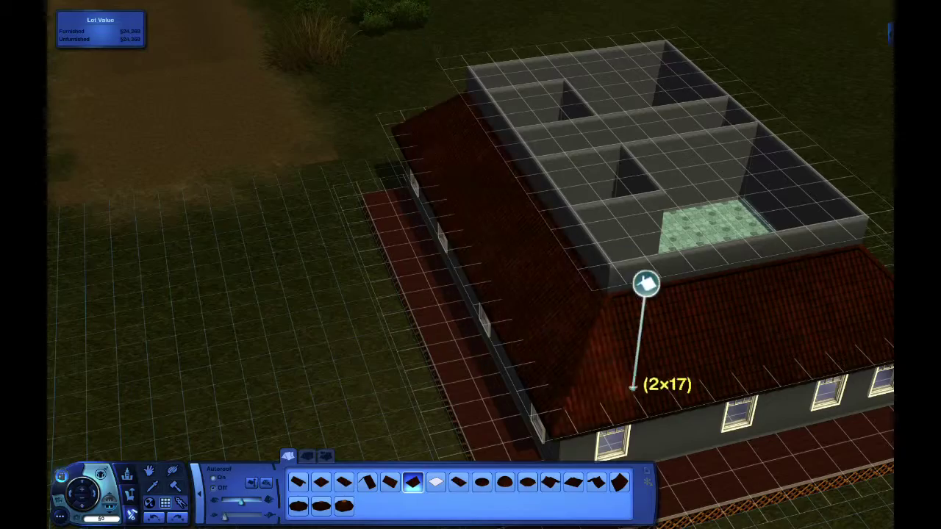
{"action": "key", "text": "period"}
{"action": "mouse_move", "coordinate": [632, 387]}
{"action": "left_mouse_down"}
{"action": "mouse_move", "coordinate": [552, 304]}
{"action": "mouse_move", "coordinate": [494, 316]}
{"action": "left_mouse_up"}
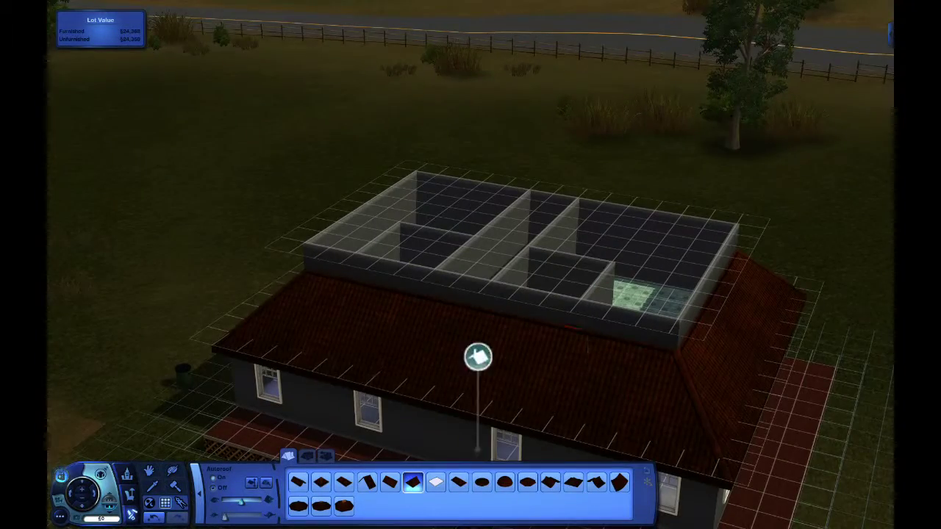
{"action": "scroll", "coordinate": [470, 265], "scroll_direction": "up", "scroll_amount": 5}
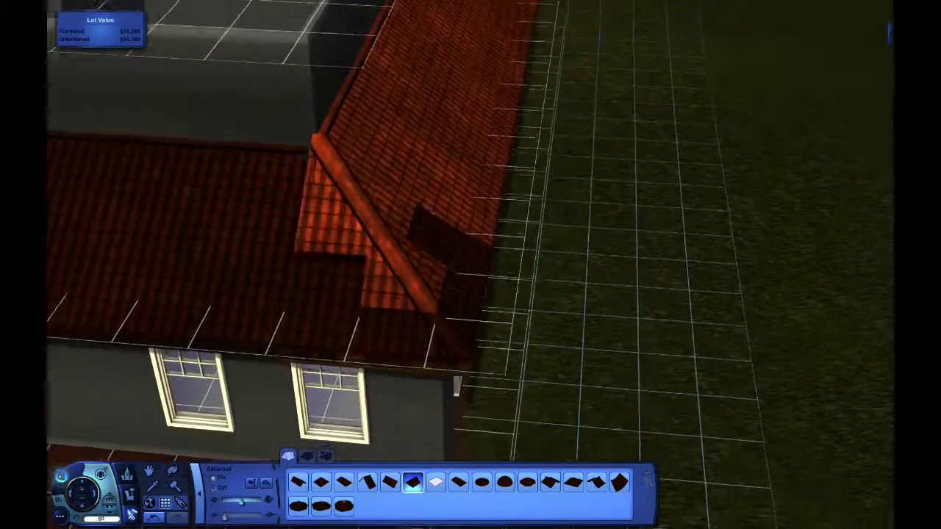
{"action": "key", "text": "period"}
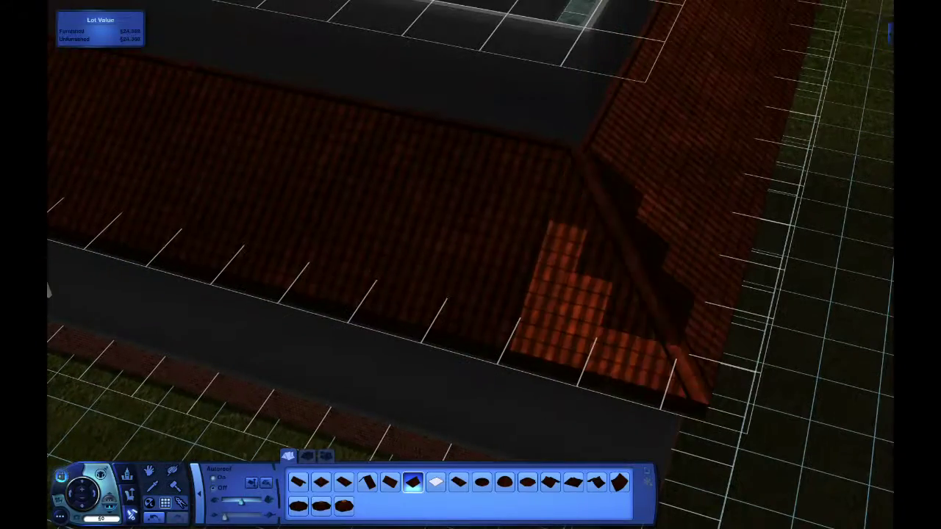
{"action": "scroll", "coordinate": [48, 290], "scroll_direction": "down", "scroll_amount": 5}
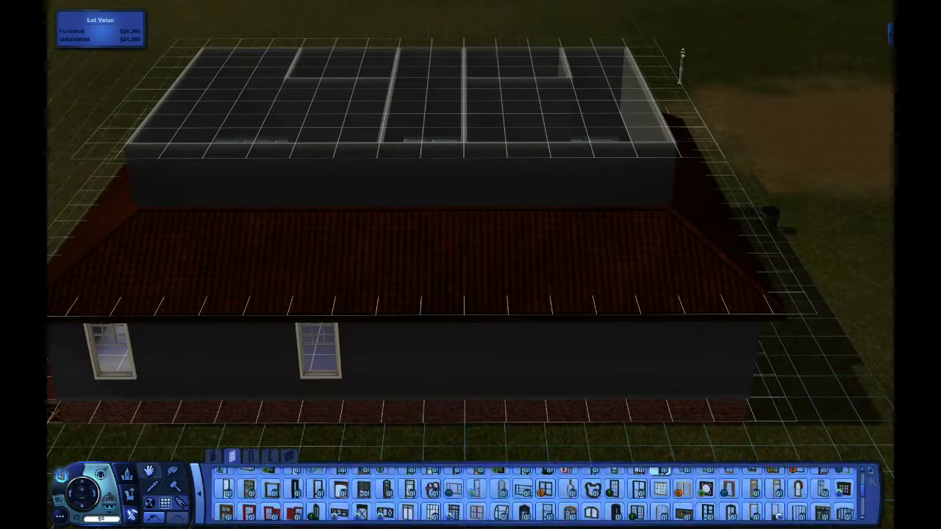
- Remove the upper floor's marked windows and centre walls, then outline a new room with walls
{"action": "key", "text": "period"}
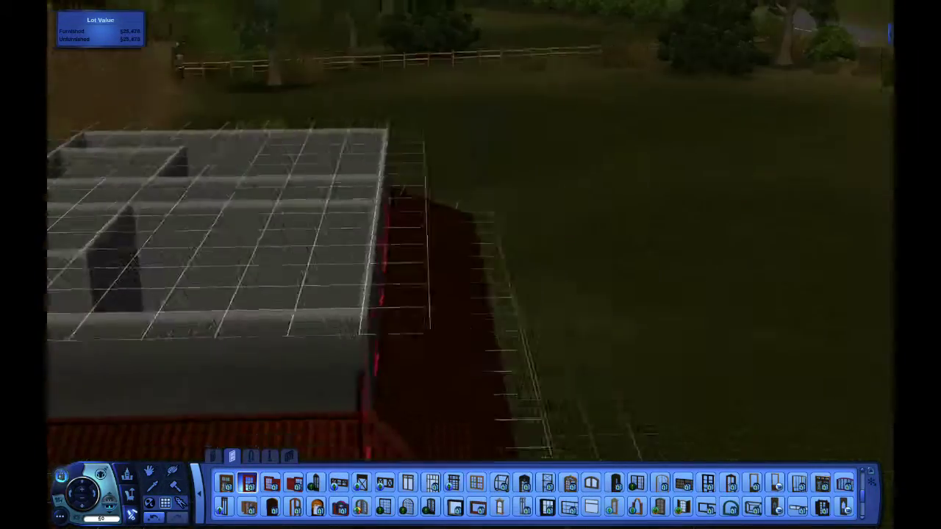
{"action": "key", "text": "period"}
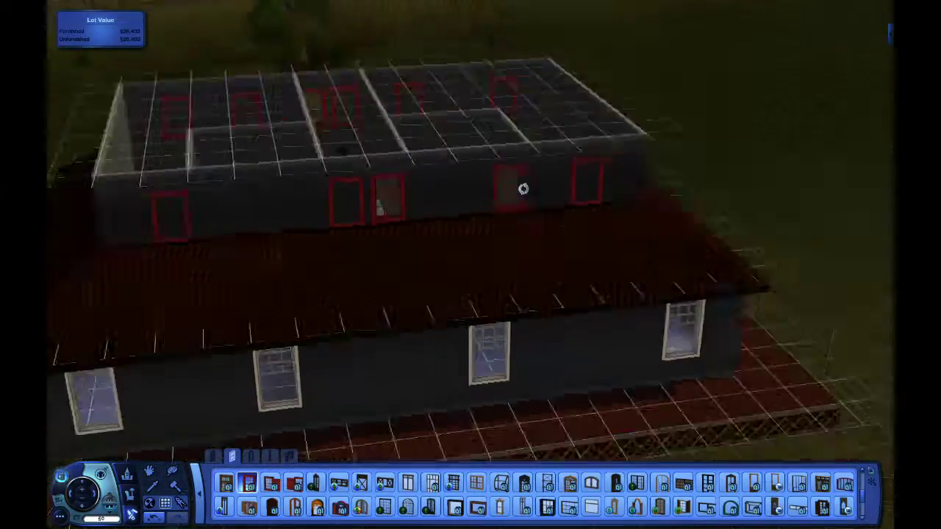
{"action": "key", "text": "period"}
{"action": "key", "text": "period"}
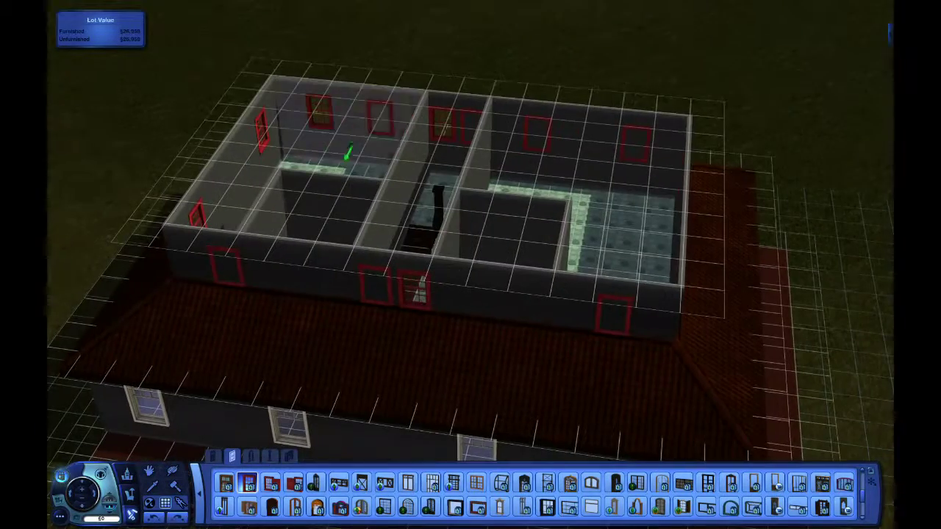
{"action": "key", "text": "period"}
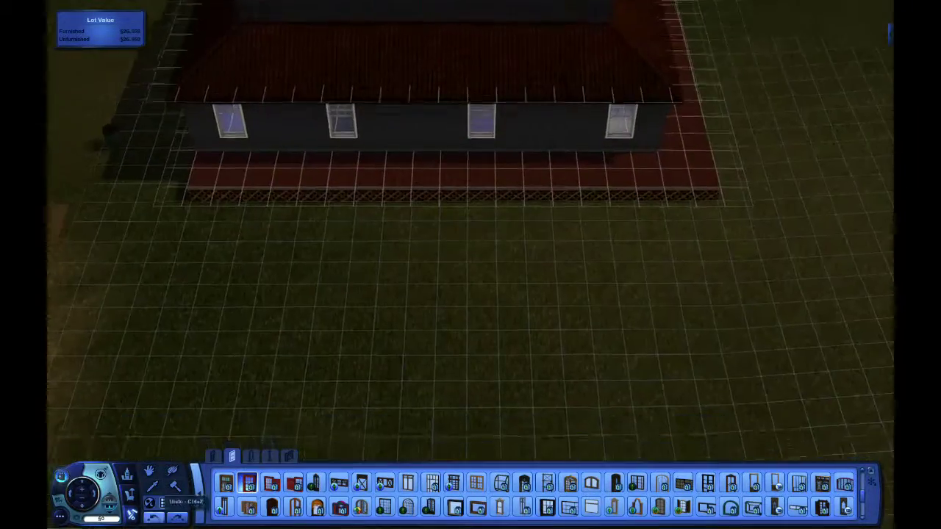
{"action": "left_click", "coordinate": [154, 514]}
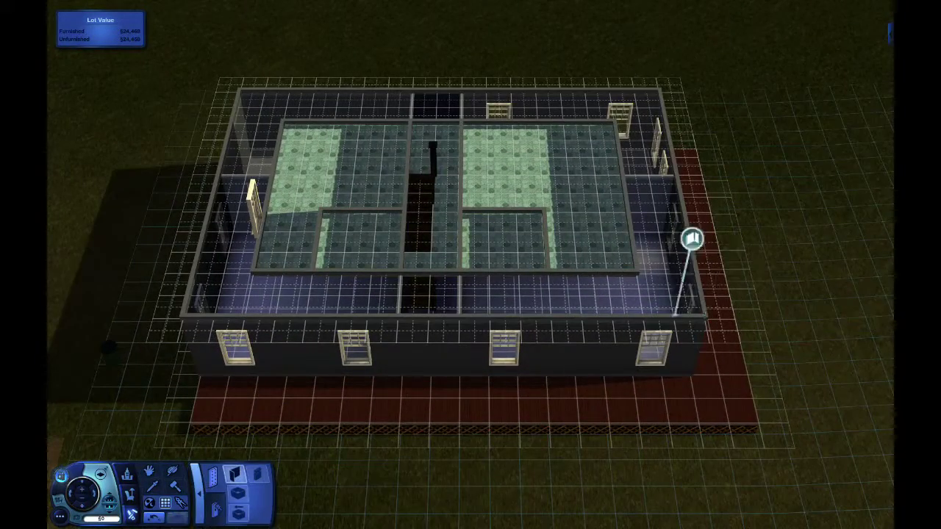
{"action": "left_click_drag", "start_coordinate": [270, 44], "coordinate": [399, 132]}
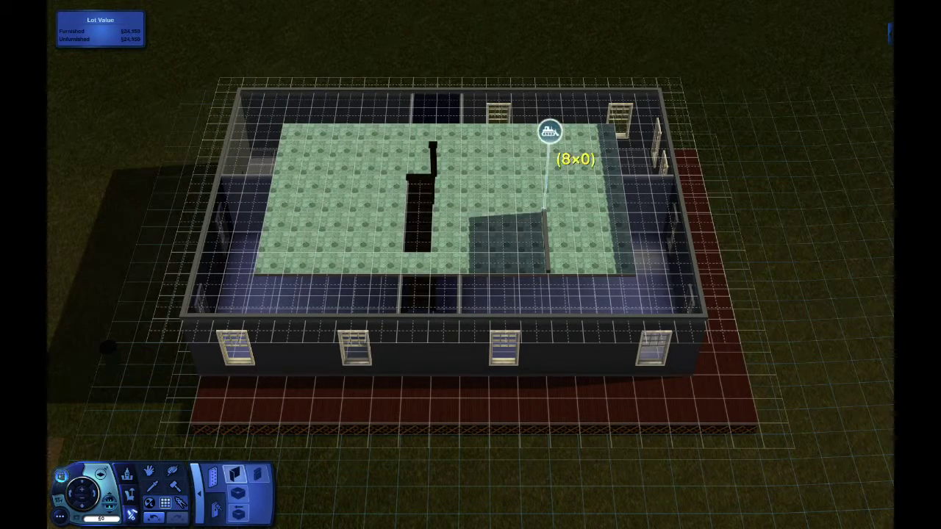
{"action": "left_click_drag", "start_coordinate": [351, 43], "coordinate": [687, 215]}
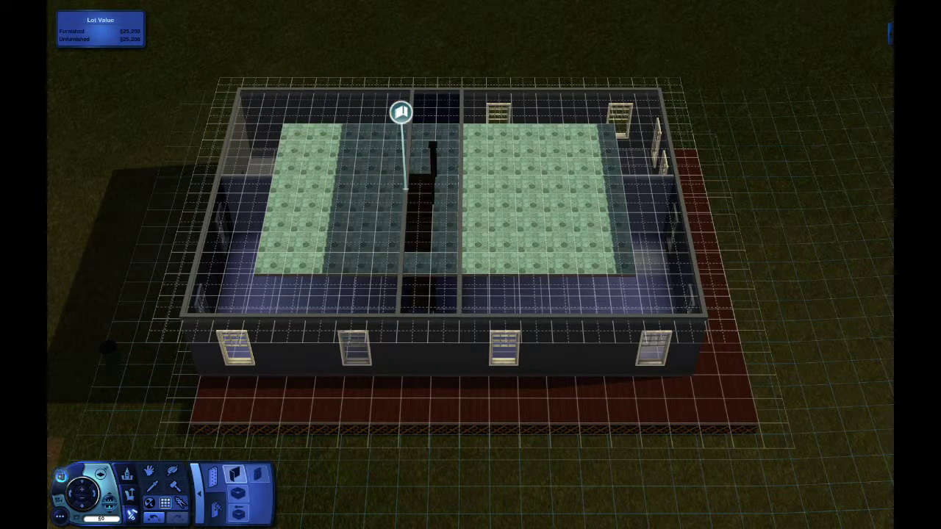
{"action": "left_click_drag", "start_coordinate": [219, 131], "coordinate": [219, 131]}
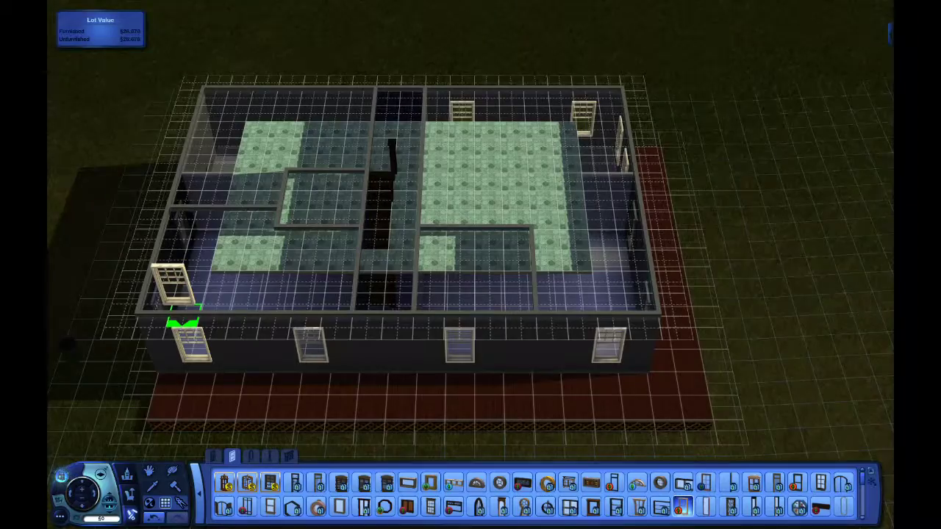
- Place three windows along the upper-floor front wall
{"action": "left_click", "coordinate": [172, 291]}
{"action": "left_click", "coordinate": [299, 291]}
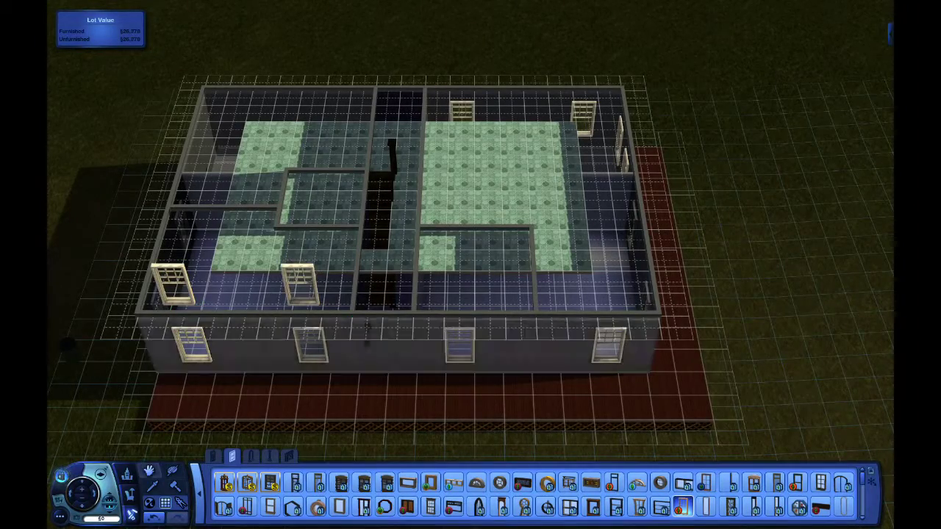
{"action": "left_click", "coordinate": [394, 287]}
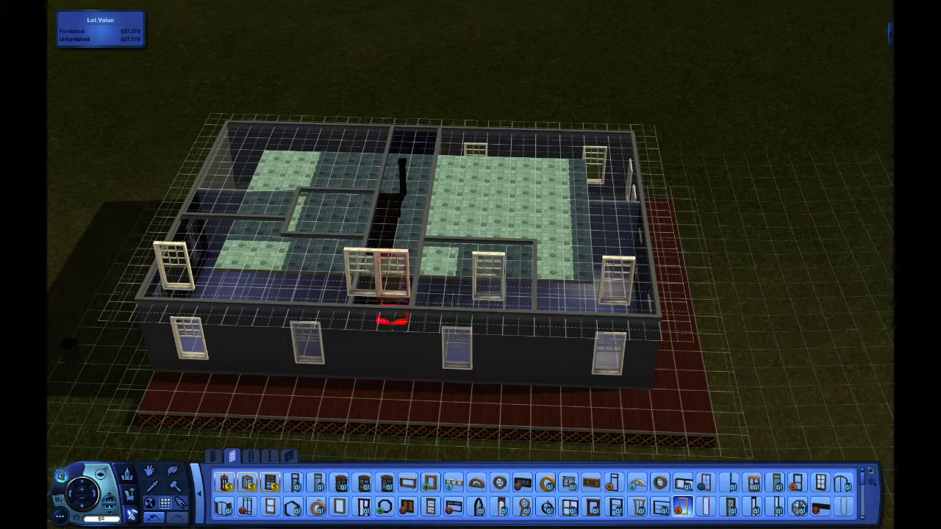
{"action": "key", "text": "e"}
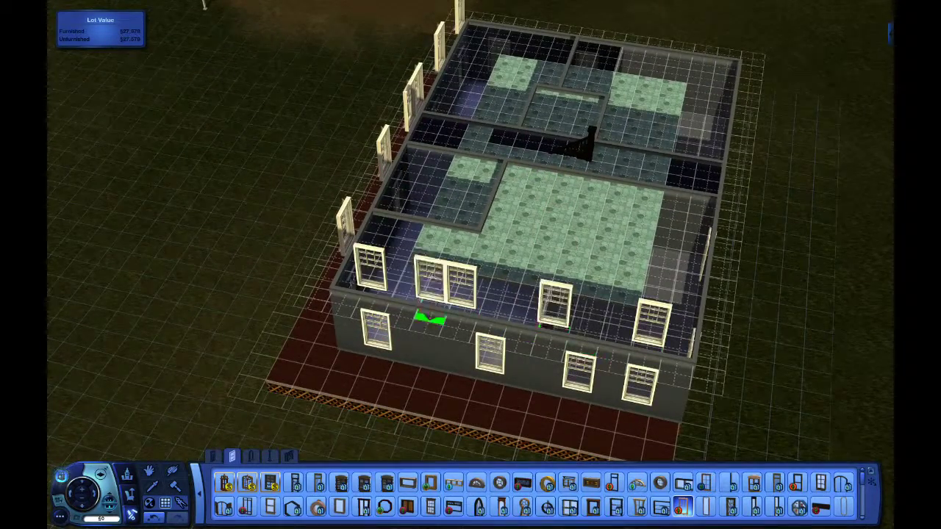
{"action": "key", "text": "e"}
{"action": "key", "text": "e"}
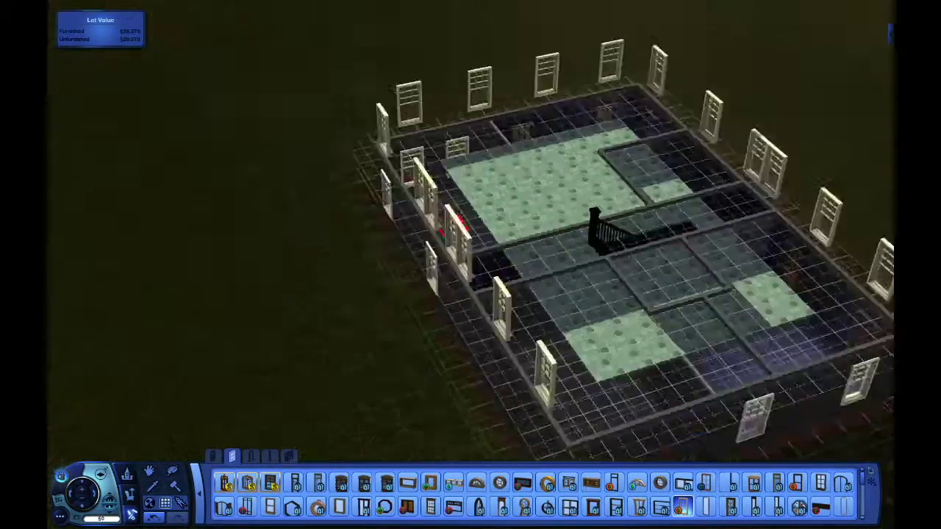
{"action": "key", "text": "e"}
- Stretch a red roof across the whole house and add a front cross-gable section
{"action": "left_click", "coordinate": [242, 481]}
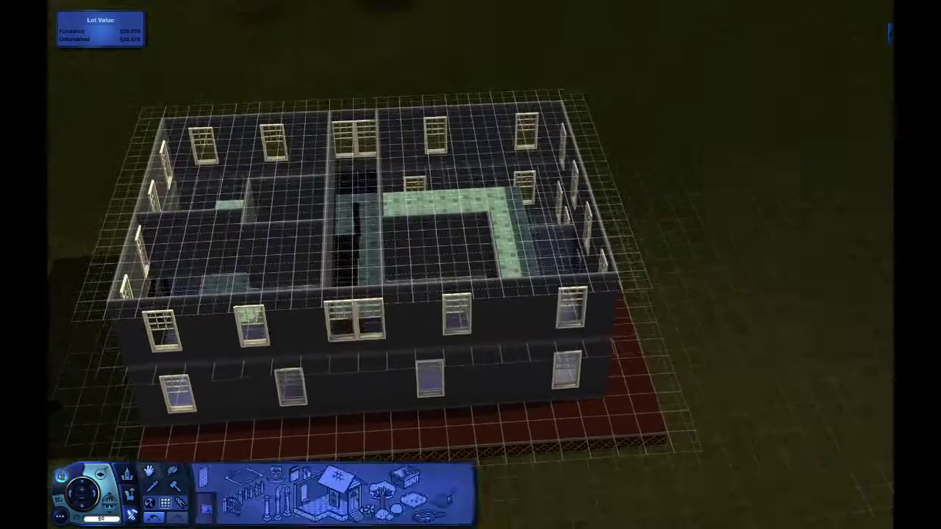
{"action": "left_click_drag", "start_coordinate": [103, 110], "coordinate": [627, 180]}
{"action": "scroll", "coordinate": [375, 193], "scroll_direction": "down", "scroll_amount": 5}
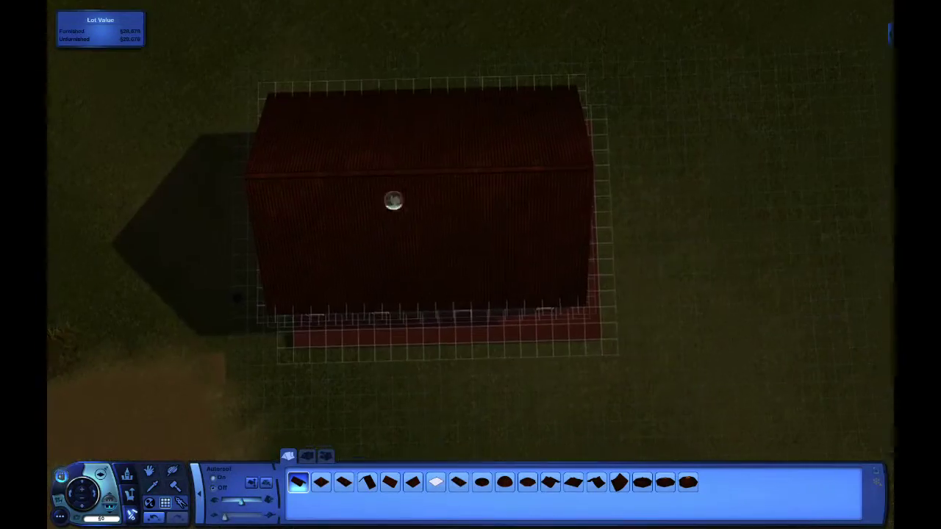
{"action": "left_click_drag", "start_coordinate": [392, 200], "coordinate": [492, 296]}
{"action": "scroll", "coordinate": [448, 139], "scroll_direction": "up", "scroll_amount": 4}
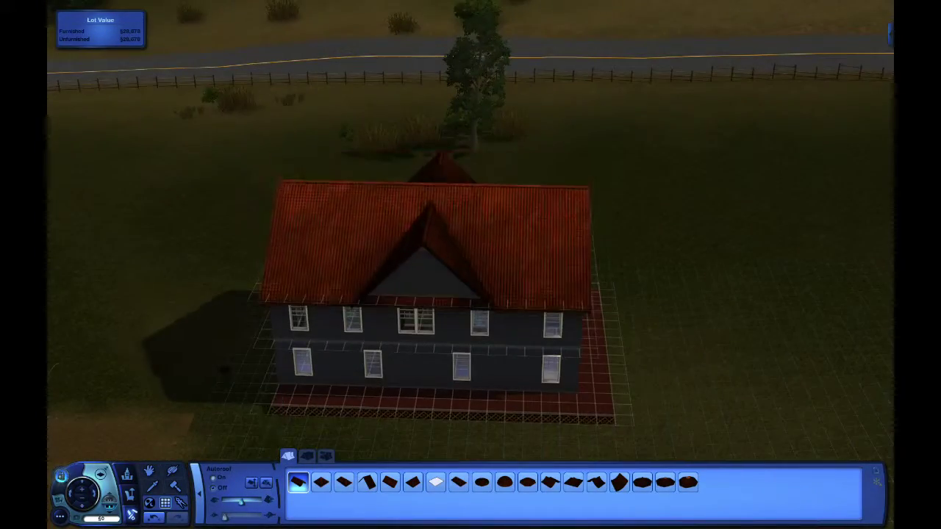
{"action": "scroll", "coordinate": [451, 260], "scroll_direction": "up", "scroll_amount": 6}
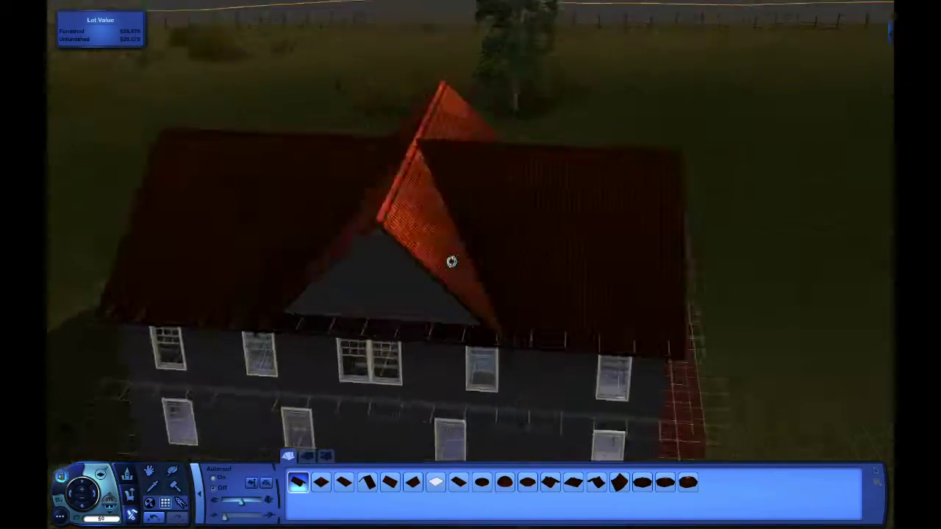
{"action": "scroll", "coordinate": [611, 277], "scroll_direction": "down", "scroll_amount": 4}
{"action": "key", "text": "Escape"}
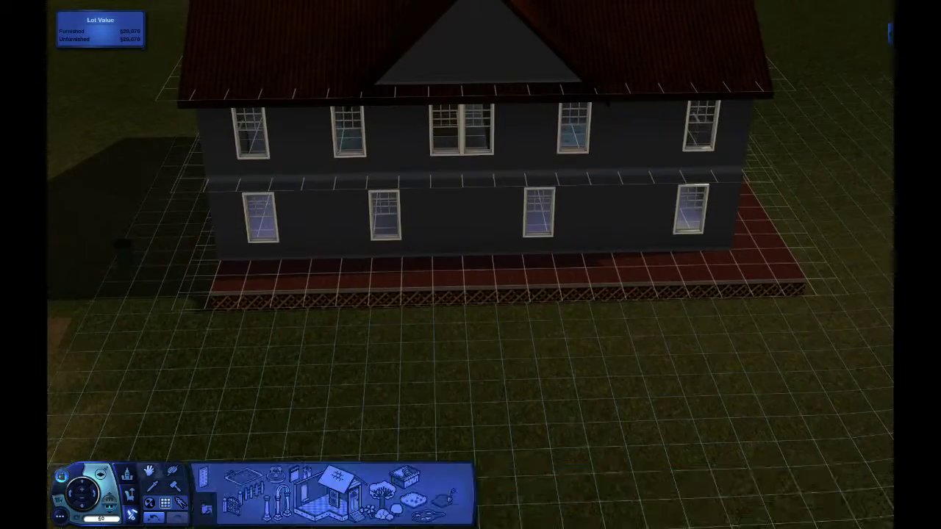
{"action": "left_click", "coordinate": [246, 491]}
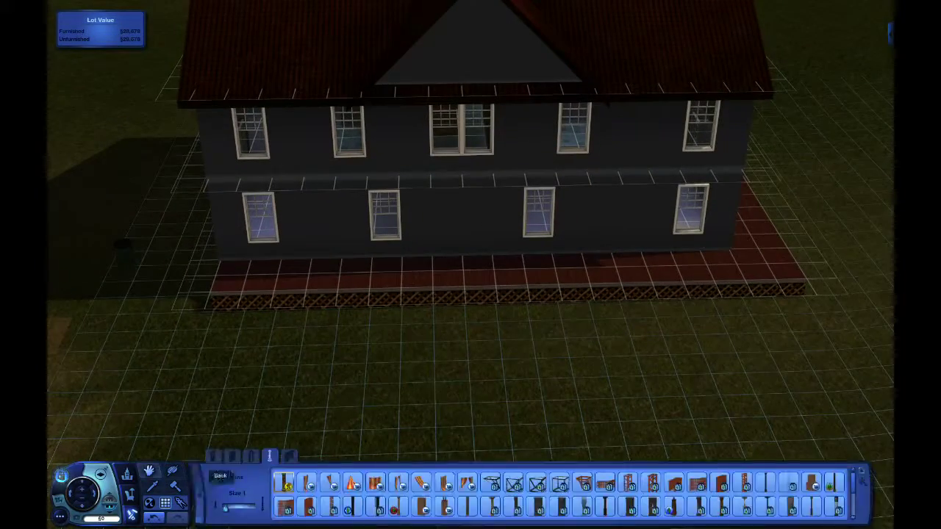
- Run white Century Fence railing along the porch front, side and right corner, leaving an entrance gap
{"action": "left_click", "coordinate": [549, 505]}
{"action": "scroll", "coordinate": [447, 375], "scroll_direction": "down", "scroll_amount": 2}
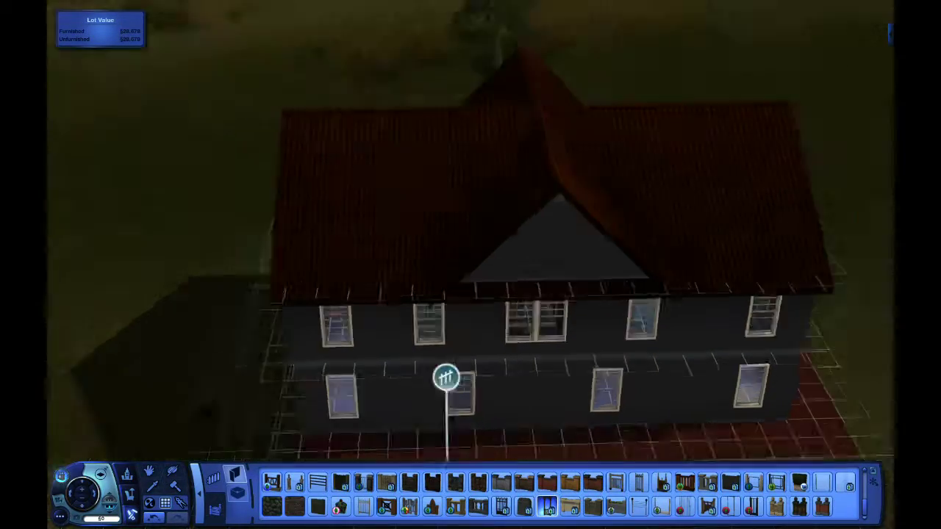
{"action": "scroll", "coordinate": [373, 205], "scroll_direction": "up", "scroll_amount": 4}
{"action": "scroll", "coordinate": [456, 252], "scroll_direction": "down", "scroll_amount": 2}
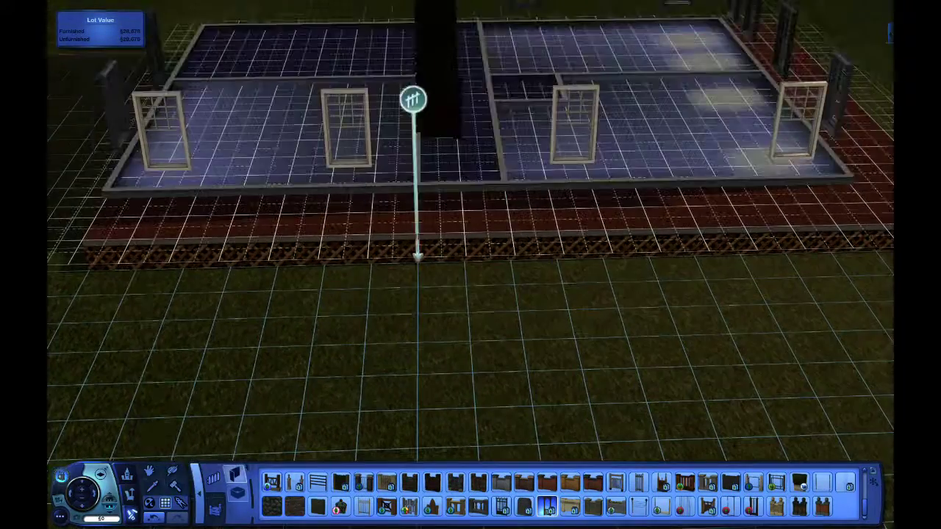
{"action": "left_click_drag", "start_coordinate": [416, 257], "coordinate": [368, 230]}
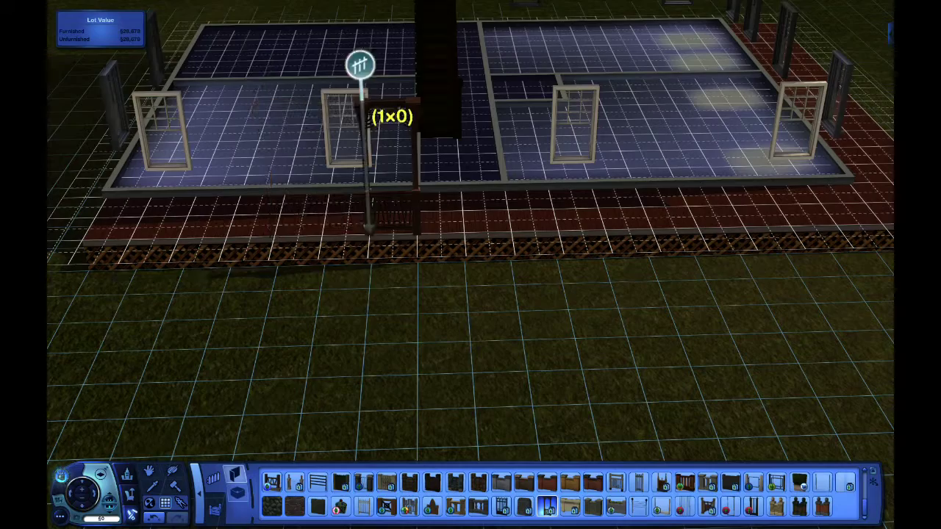
{"action": "scroll", "coordinate": [639, 506], "scroll_direction": "up", "scroll_amount": 1}
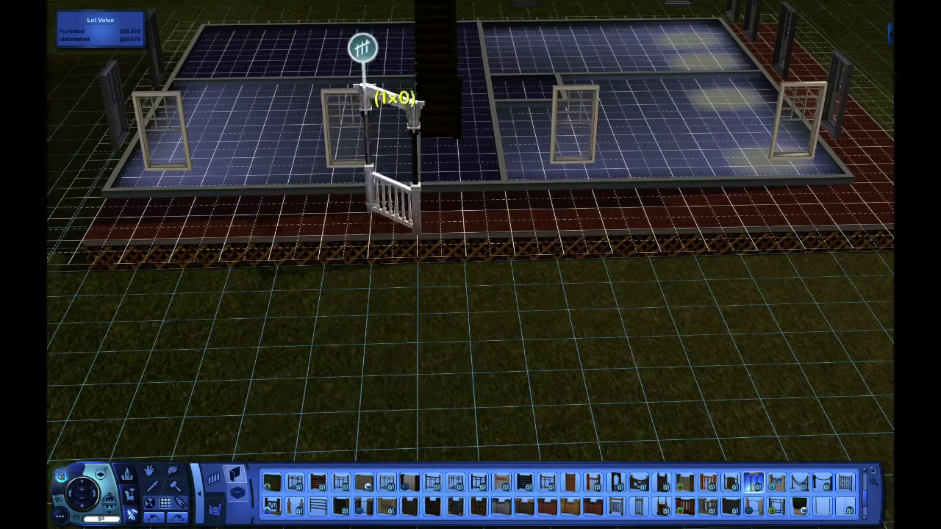
{"action": "scroll", "coordinate": [599, 441], "scroll_direction": "up", "scroll_amount": 1}
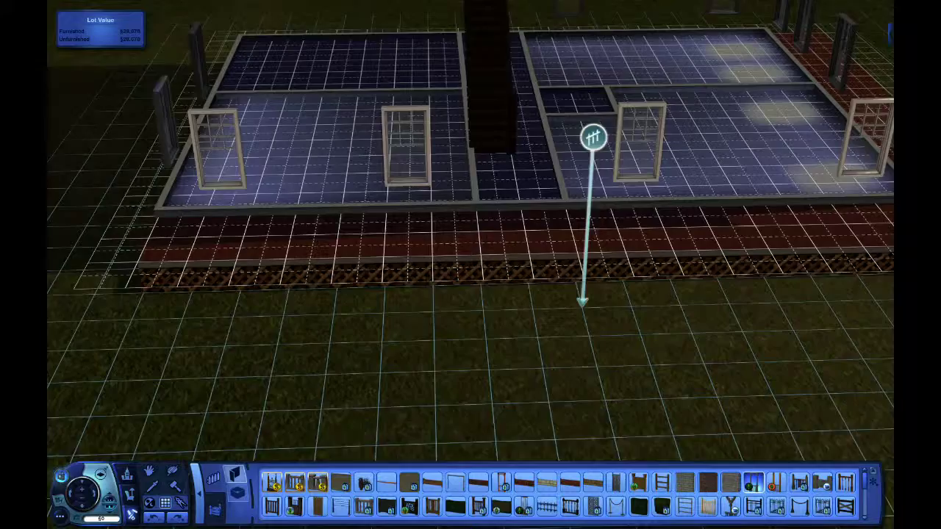
{"action": "left_click_drag", "start_coordinate": [125, 118], "coordinate": [434, 115]}
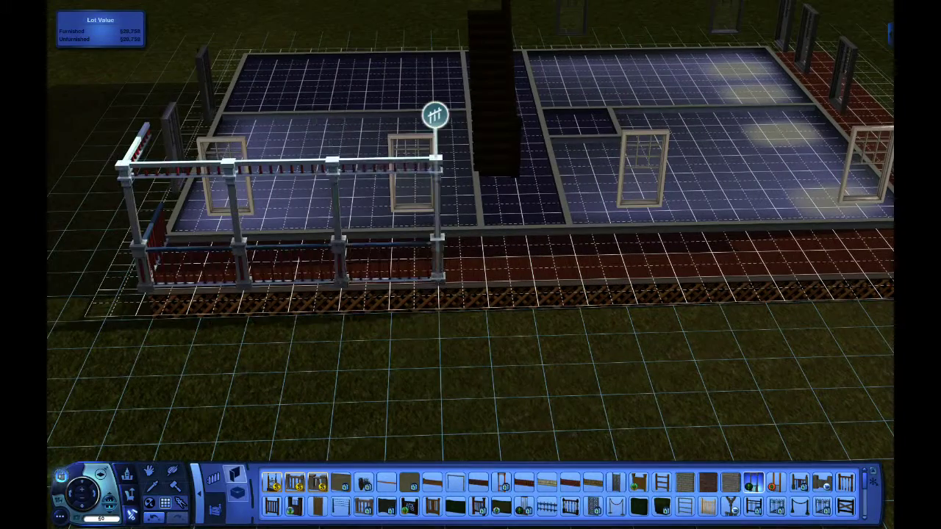
{"action": "mouse_move", "coordinate": [55, 180]}
{"action": "left_mouse_down"}
{"action": "mouse_move", "coordinate": [157, 176]}
{"action": "mouse_move", "coordinate": [338, 138]}
{"action": "left_mouse_up"}
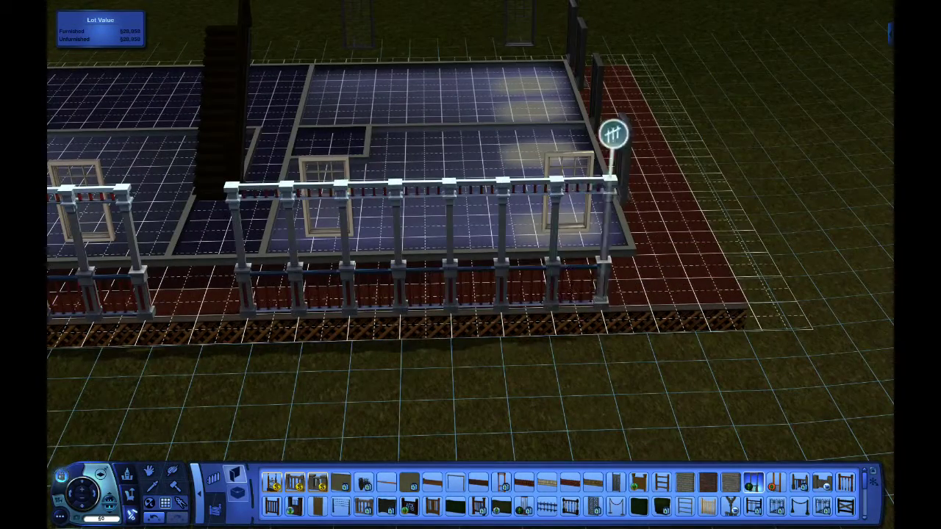
{"action": "left_click_drag", "start_coordinate": [722, 132], "coordinate": [210, 100]}
{"action": "left_click_drag", "start_coordinate": [465, 119], "coordinate": [792, 135]}
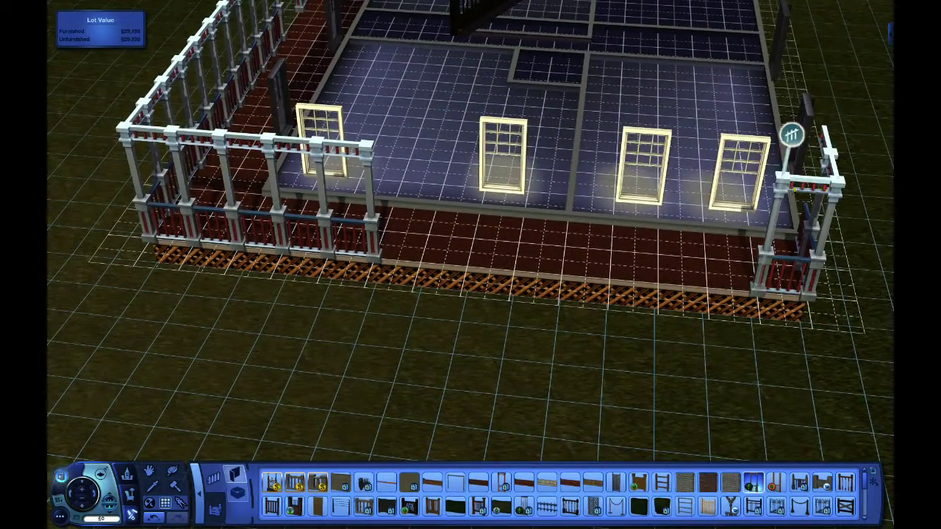
{"action": "scroll", "coordinate": [573, 119], "scroll_direction": "down", "scroll_amount": 5}
- Draw a 2x19 sloped roof over the porch along the house's front and side
{"action": "key", "text": "r"}
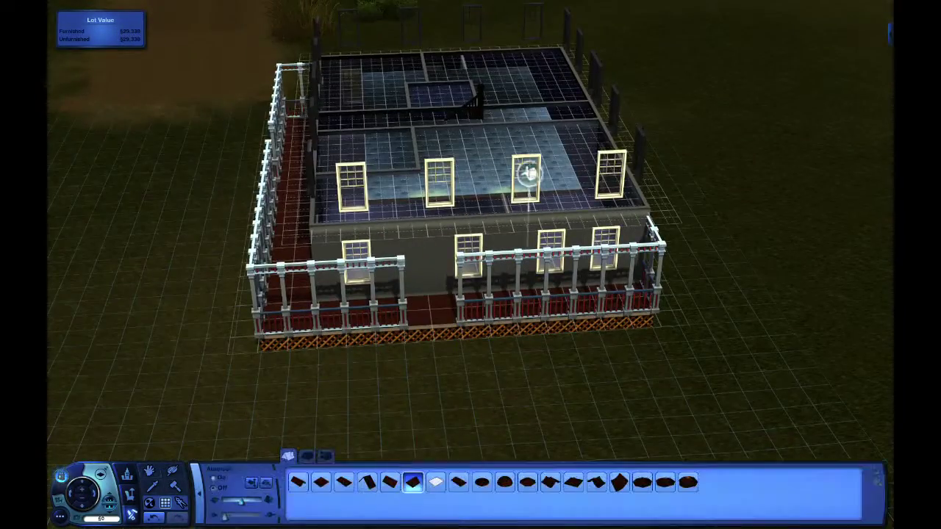
{"action": "scroll", "coordinate": [339, 252], "scroll_direction": "up", "scroll_amount": 3}
{"action": "key", "text": "f"}
{"action": "key", "text": "comma"}
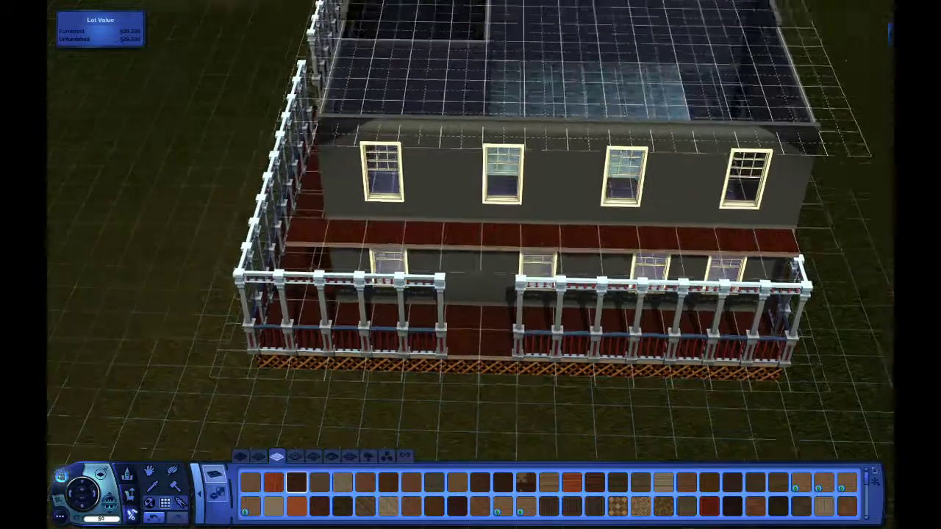
{"action": "key", "text": "period"}
{"action": "key", "text": "r"}
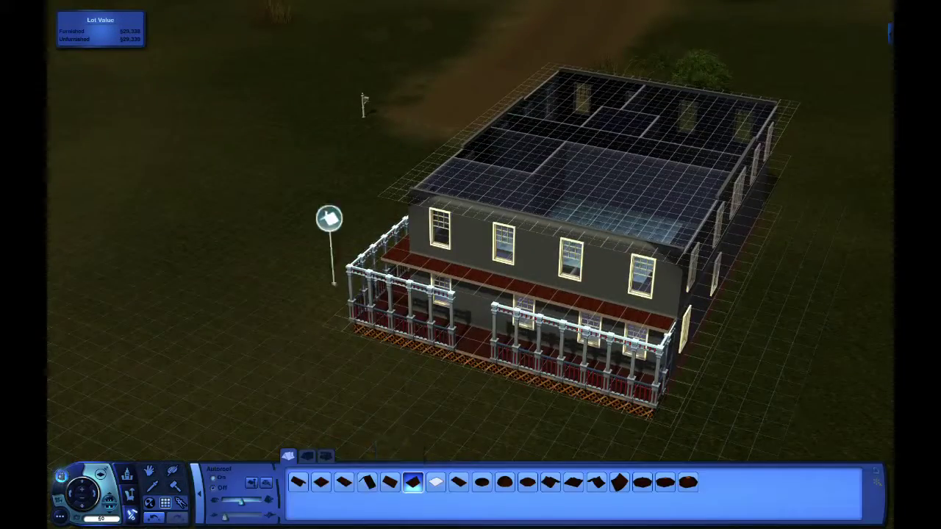
{"action": "scroll", "coordinate": [259, 342], "scroll_direction": "up", "scroll_amount": 3}
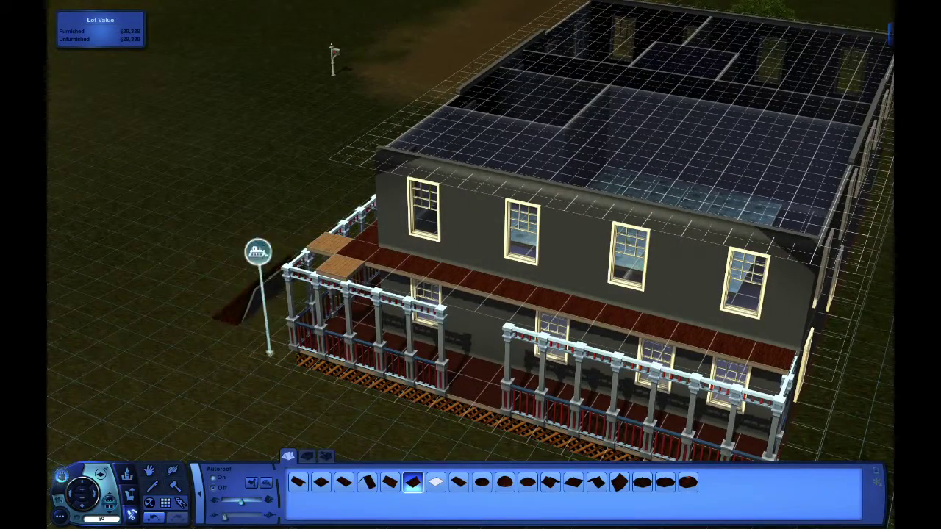
{"action": "scroll", "coordinate": [474, 248], "scroll_direction": "down", "scroll_amount": 2}
{"action": "key", "text": "comma"}
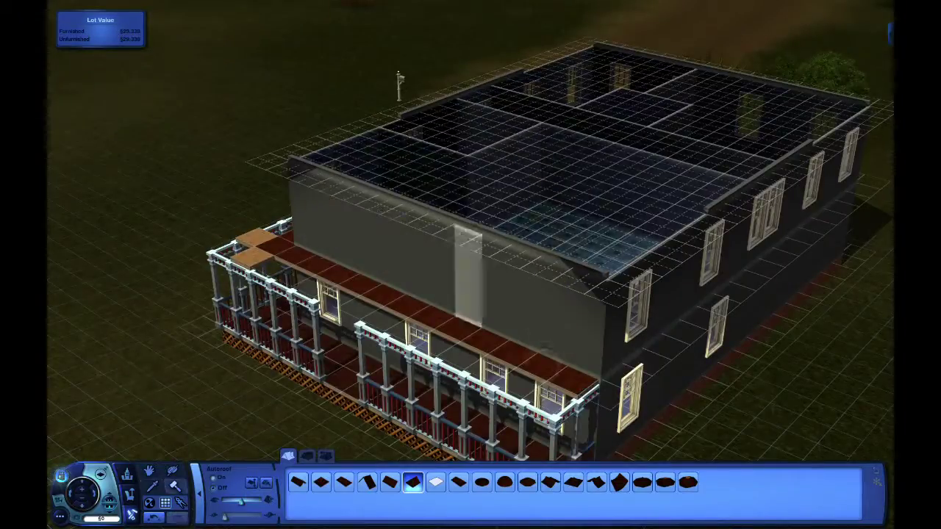
{"action": "key", "text": "comma"}
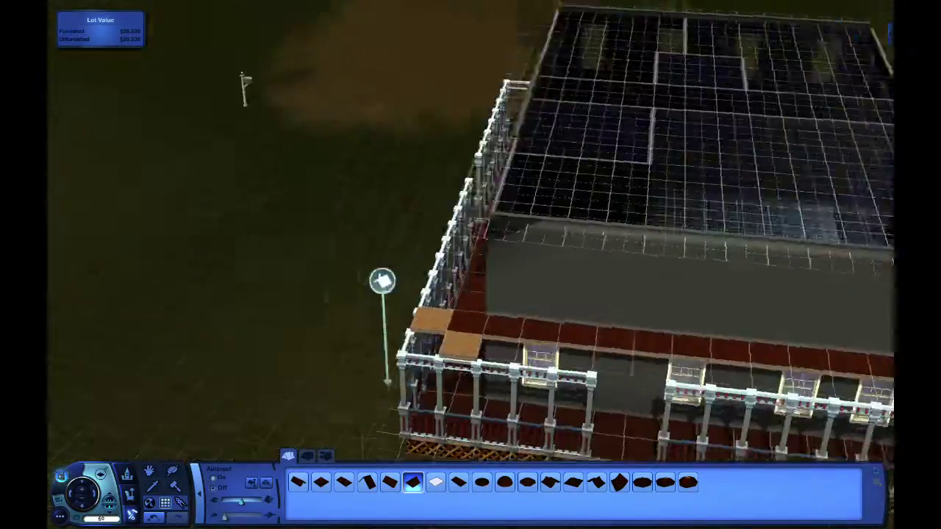
{"action": "mouse_move", "coordinate": [383, 280]}
{"action": "left_mouse_down"}
{"action": "mouse_move", "coordinate": [704, 41]}
{"action": "mouse_move", "coordinate": [431, 172]}
{"action": "mouse_move", "coordinate": [645, 185]}
{"action": "mouse_move", "coordinate": [611, 10]}
{"action": "mouse_move", "coordinate": [345, 165]}
{"action": "left_mouse_up"}
{"action": "key", "text": "comma"}
{"action": "key", "text": "comma"}
{"action": "scroll", "coordinate": [470, 242], "scroll_direction": "up", "scroll_amount": 2}
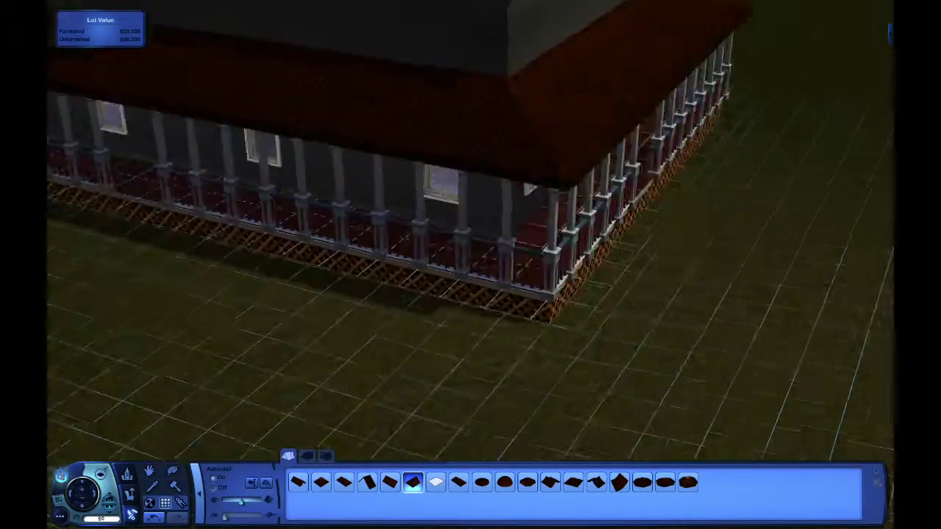
{"action": "scroll", "coordinate": [447, 287], "scroll_direction": "down", "scroll_amount": 5}
{"action": "key", "text": "comma"}
- Apply Gray Slate Roof to the roof and Horizontal Clapboard siding to the exterior walls
{"action": "left_click", "coordinate": [307, 456]}
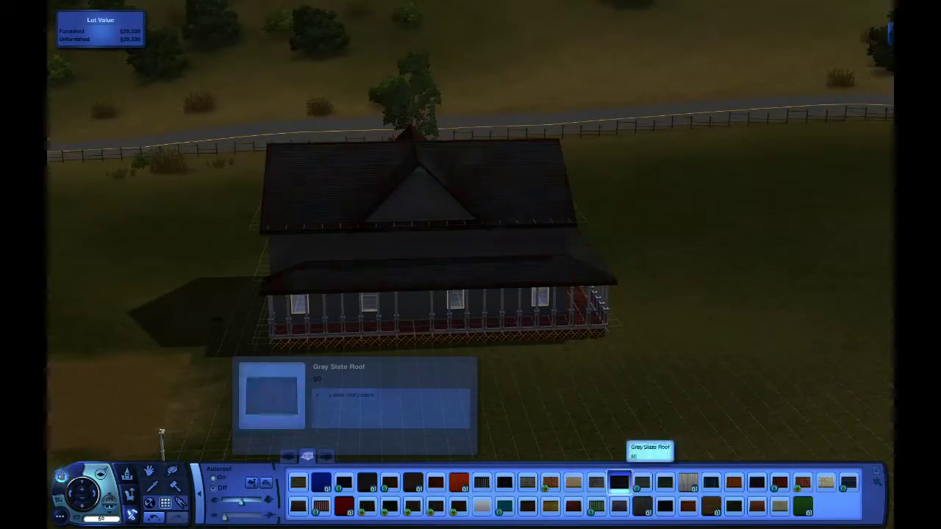
{"action": "left_click", "coordinate": [150, 486]}
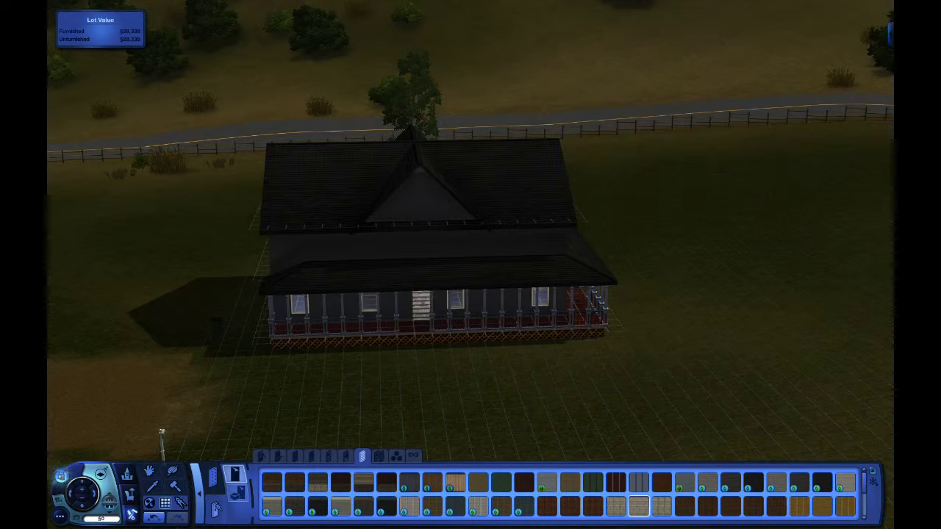
{"action": "scroll", "coordinate": [489, 506], "scroll_direction": "down", "scroll_amount": 1}
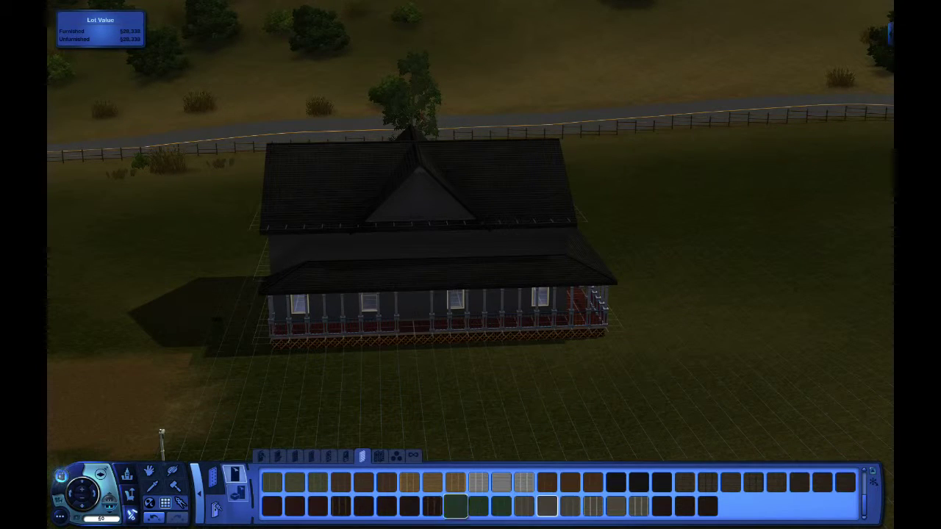
{"action": "left_click", "coordinate": [570, 482]}
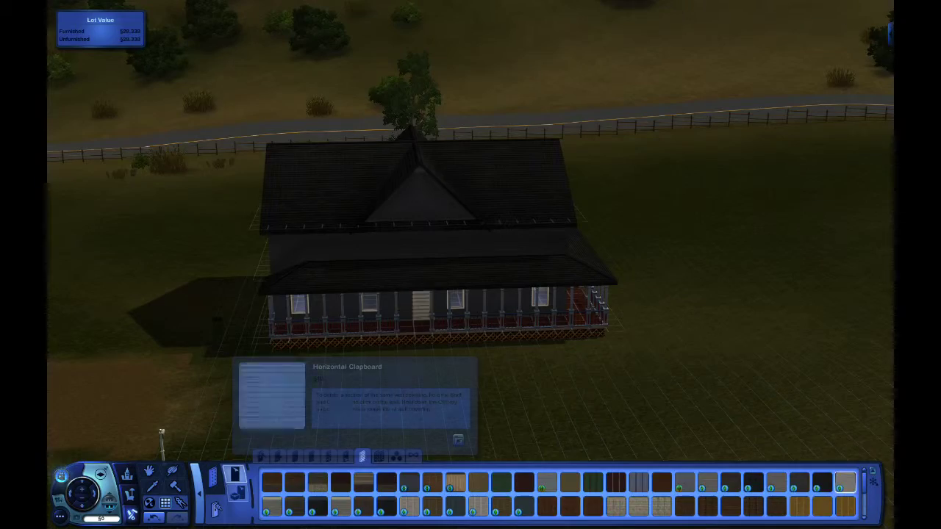
{"action": "scroll", "coordinate": [301, 506], "scroll_direction": "up", "scroll_amount": 1}
{"action": "key", "text": "e"}
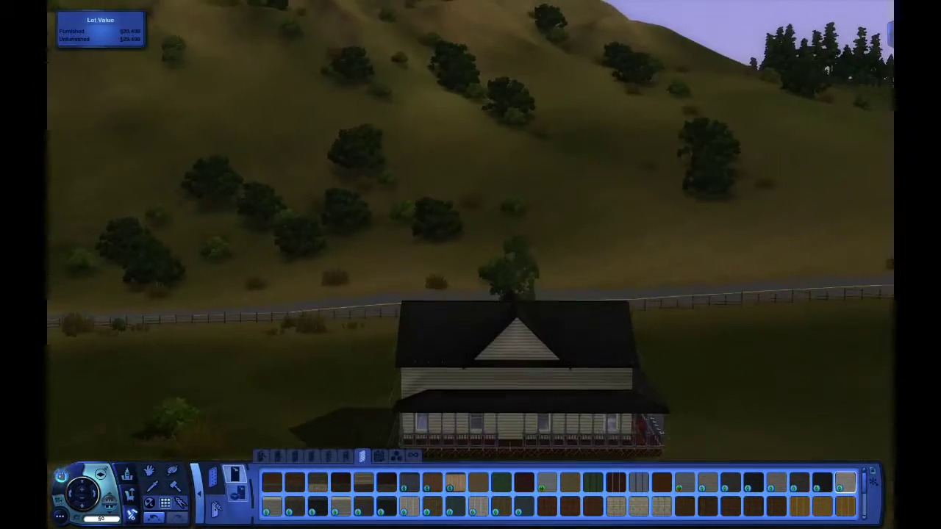
{"action": "key", "text": "d"}
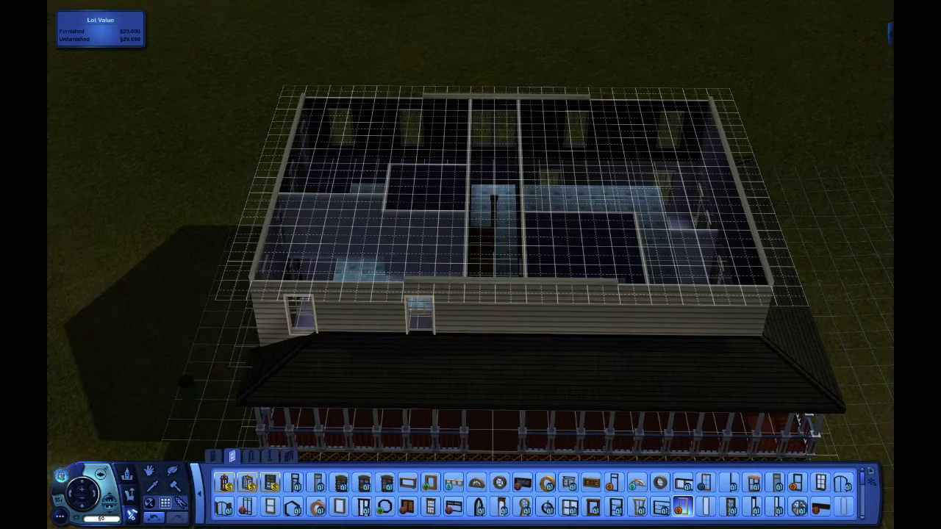
- Cut the walls away and place two more side-by-side windows on the upper wall
{"action": "key", "text": "Page_Down"}
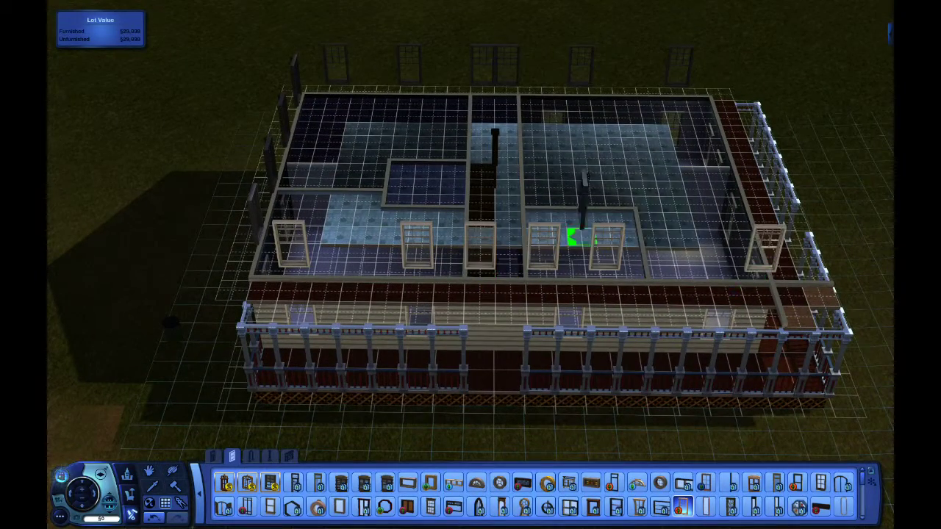
{"action": "key", "text": "e"}
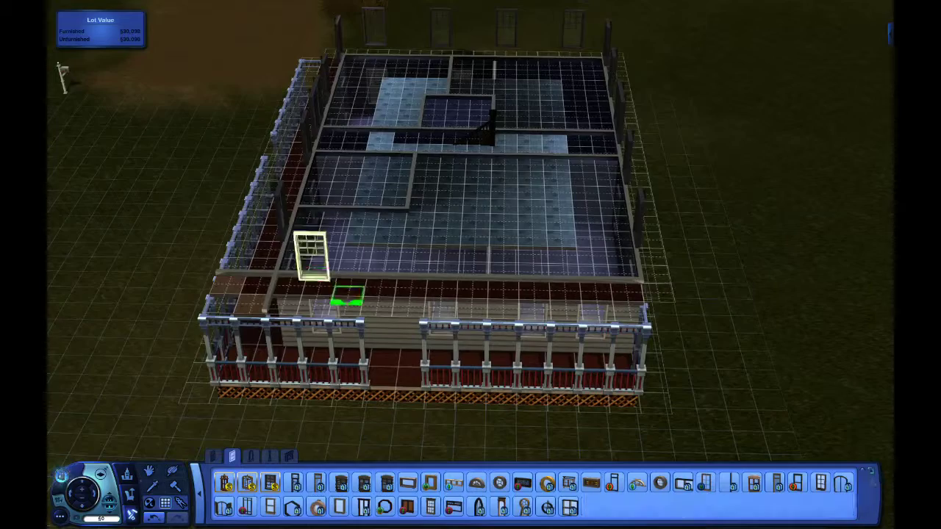
{"action": "left_click", "coordinate": [316, 285]}
{"action": "left_click", "coordinate": [378, 286]}
- Place the Rising Sun double door on the porch wall as the front entrance
{"action": "key", "text": "Page_Up"}
{"action": "scroll", "coordinate": [471, 265], "scroll_direction": "up", "scroll_amount": 3}
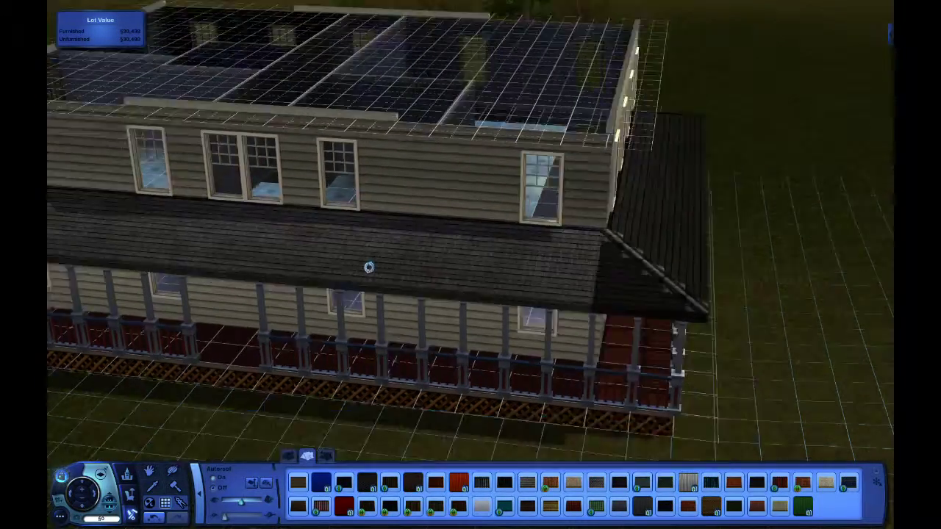
{"action": "scroll", "coordinate": [367, 267], "scroll_direction": "up", "scroll_amount": 5}
{"action": "key", "text": "Escape"}
{"action": "left_click", "coordinate": [303, 476]}
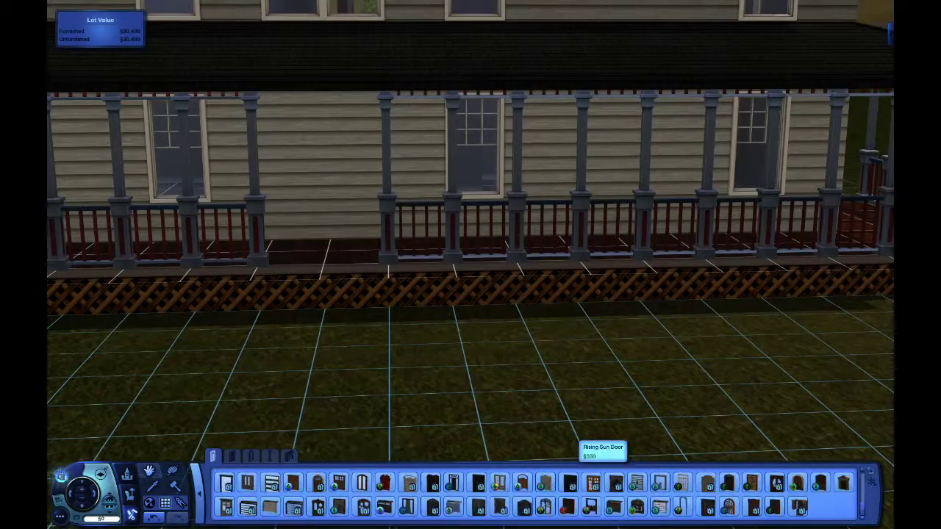
{"action": "left_click", "coordinate": [325, 221]}
{"action": "scroll", "coordinate": [368, 258], "scroll_direction": "down", "scroll_amount": 3}
- Place stairs up to the porch in front of the door and make their railing white
{"action": "key", "text": "Escape"}
{"action": "left_click", "coordinate": [550, 482]}
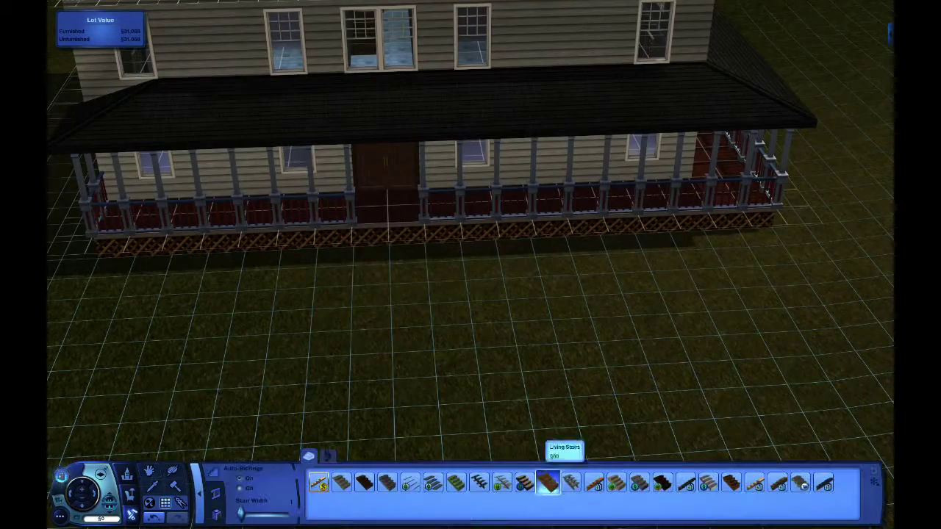
{"action": "left_click", "coordinate": [386, 249]}
{"action": "scroll", "coordinate": [386, 250], "scroll_direction": "up", "scroll_amount": 3}
{"action": "left_click", "coordinate": [324, 309]}
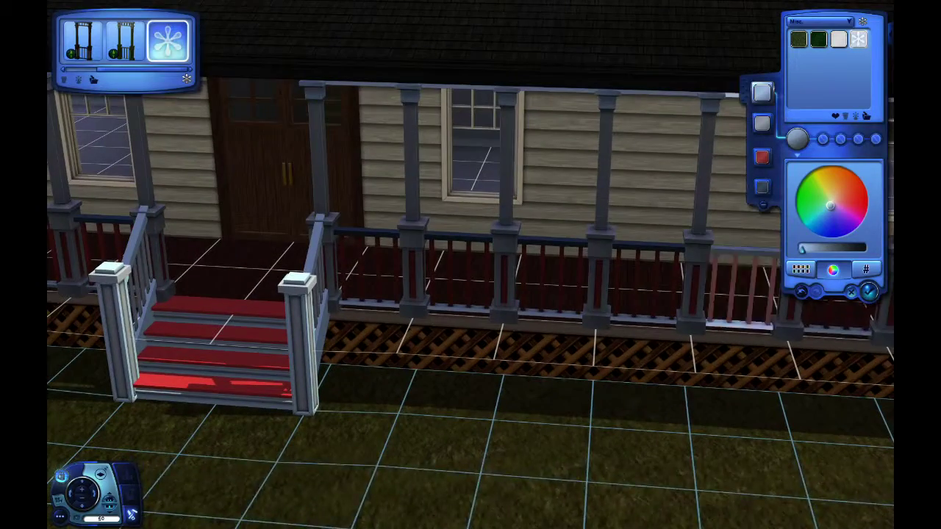
{"action": "key", "text": "Escape"}
- Paint the porch floor and the house's floors with orange wood flooring
{"action": "left_click", "coordinate": [166, 503]}
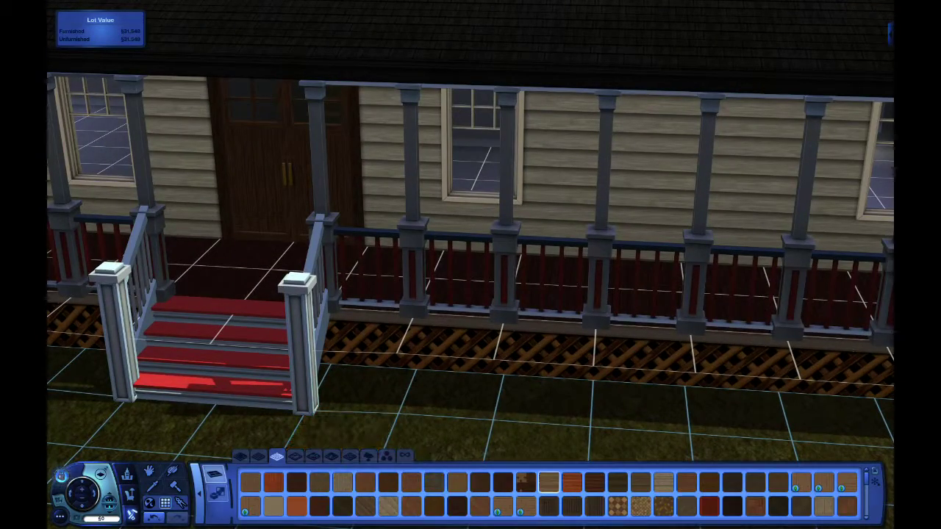
{"action": "left_click", "coordinate": [544, 353], "text": "shift"}
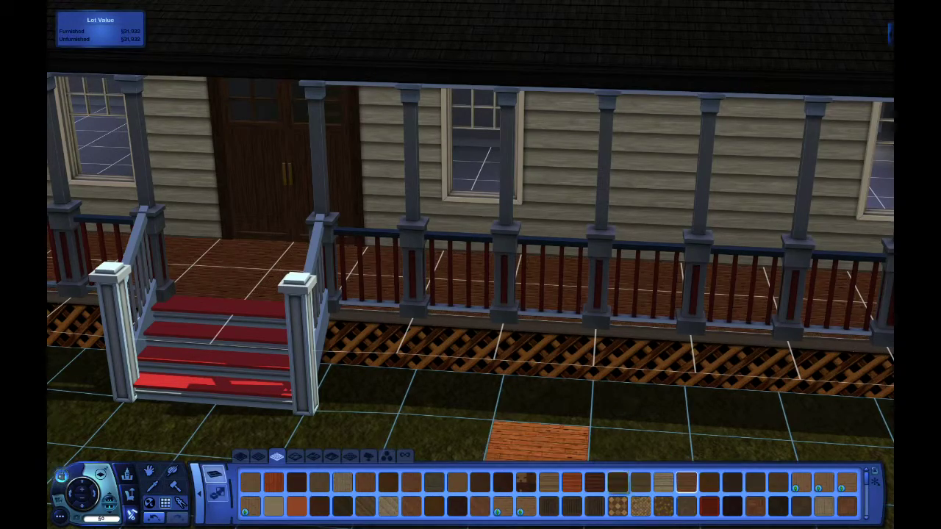
{"action": "scroll", "coordinate": [555, 457], "scroll_direction": "down", "scroll_amount": 5}
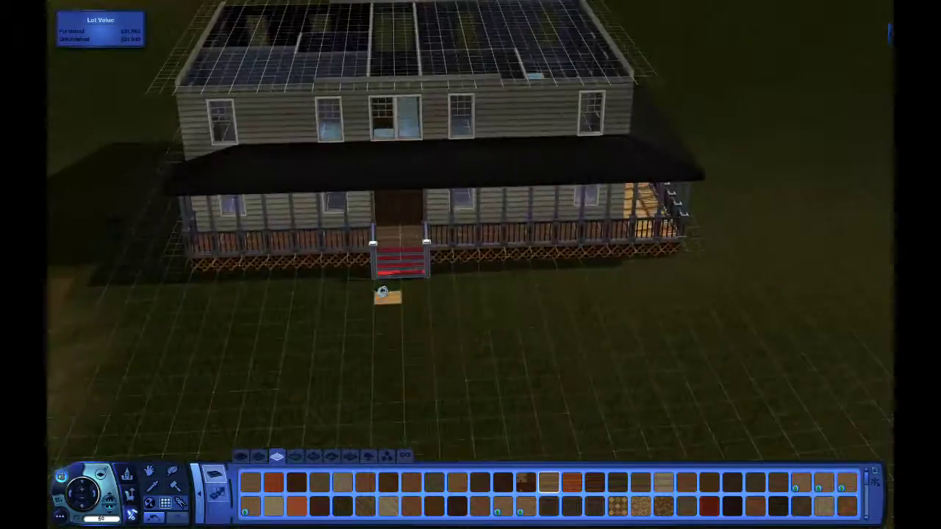
{"action": "scroll", "coordinate": [382, 292], "scroll_direction": "up", "scroll_amount": 5}
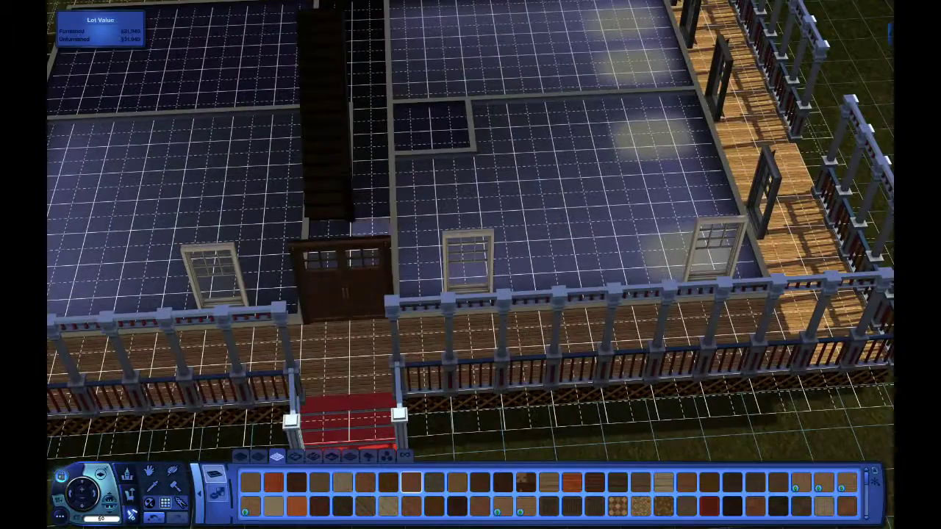
{"action": "left_click", "coordinate": [559, 191], "text": "shift"}
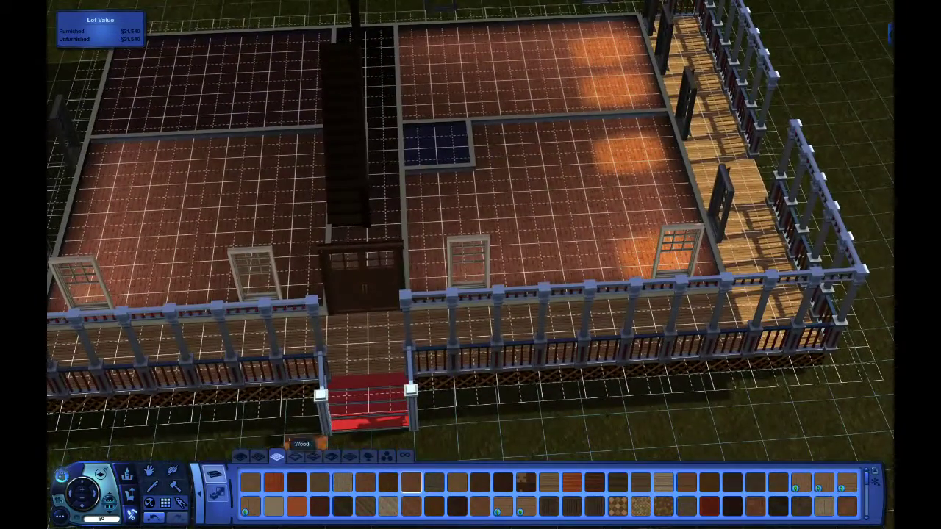
{"action": "left_click", "coordinate": [364, 291]}
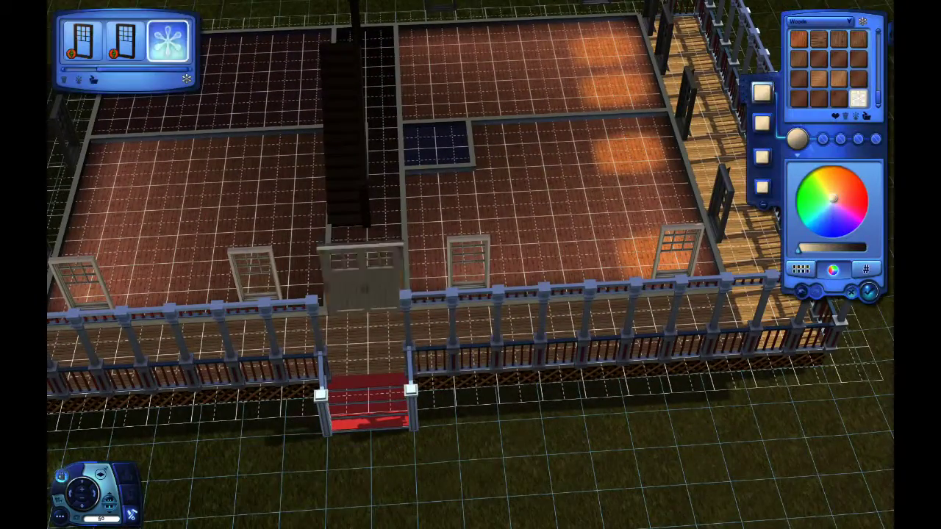
- Show walls at full height and place arched doorways between the ground-floor rooms
{"action": "key", "text": "period"}
{"action": "key", "text": "Escape"}
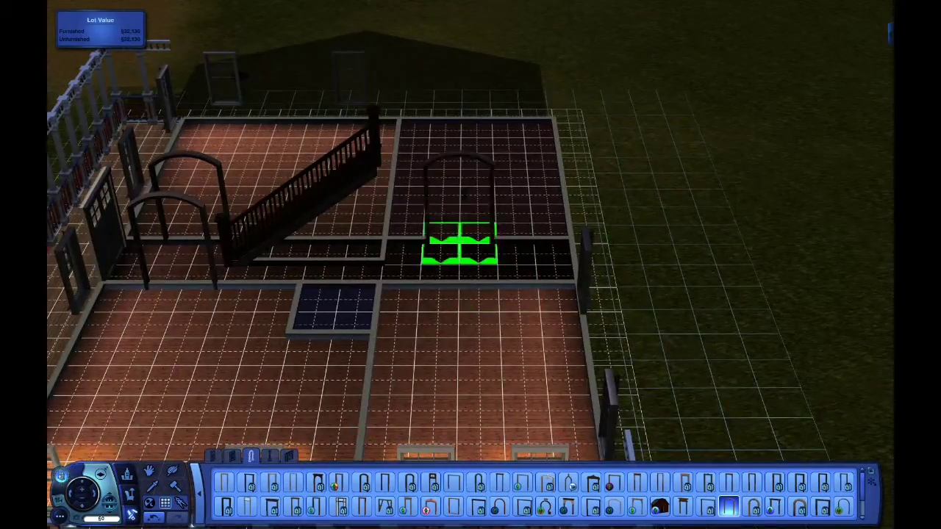
{"action": "key", "text": "period"}
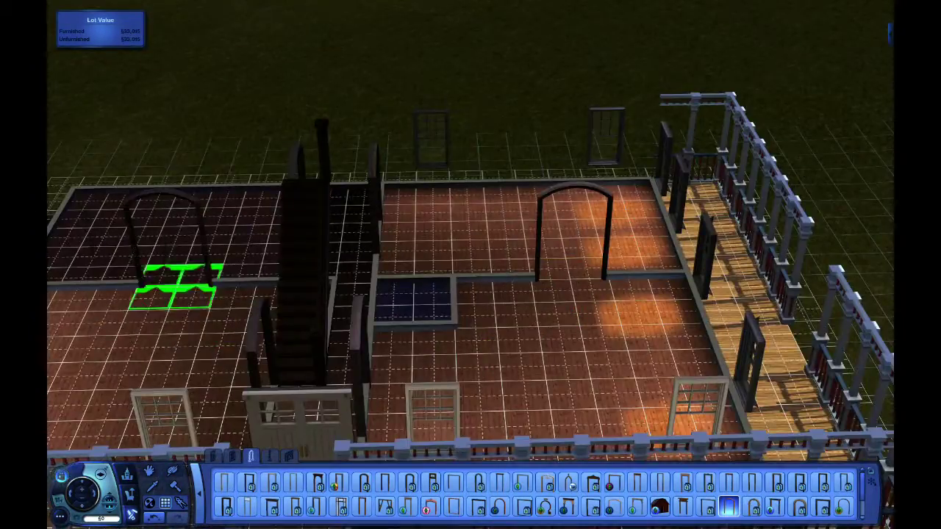
{"action": "key", "text": "Home"}
{"action": "key", "text": "period"}
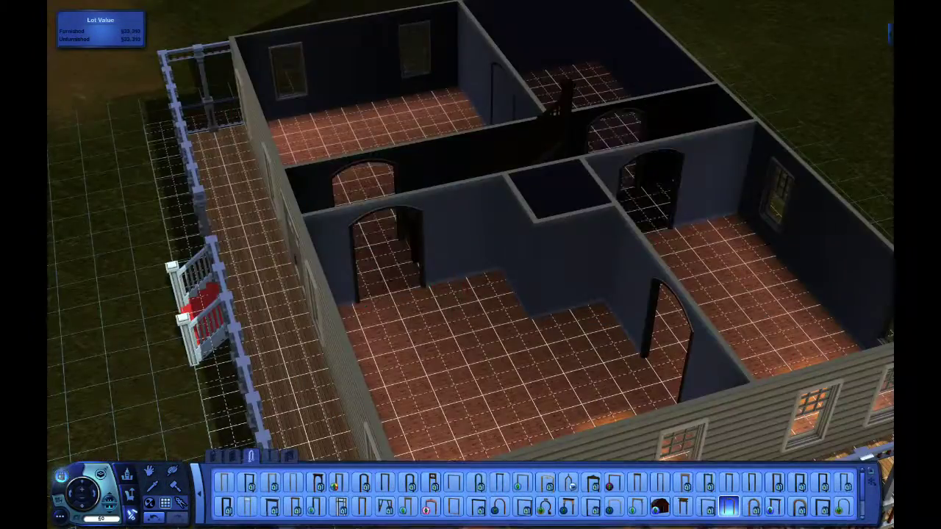
{"action": "key", "text": "period"}
{"action": "key", "text": "period"}
{"action": "key", "text": "period"}
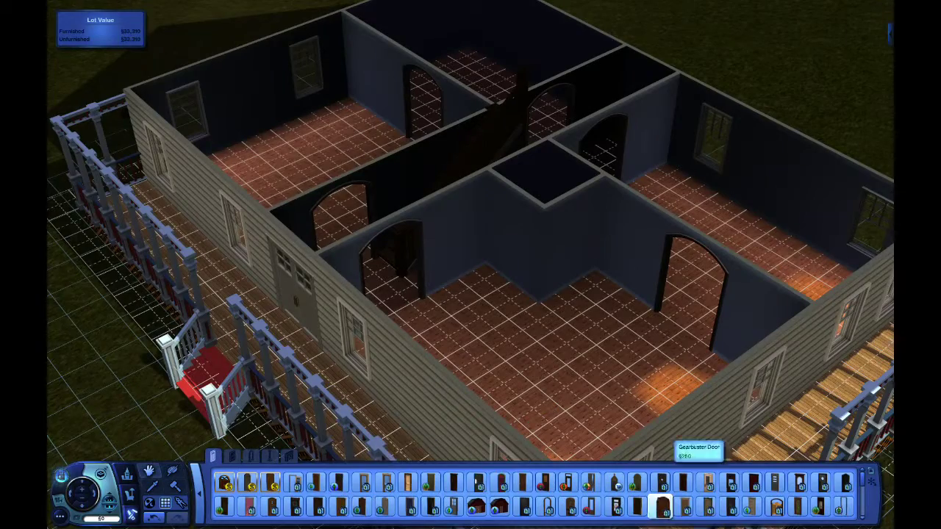
{"action": "left_click", "coordinate": [684, 482]}
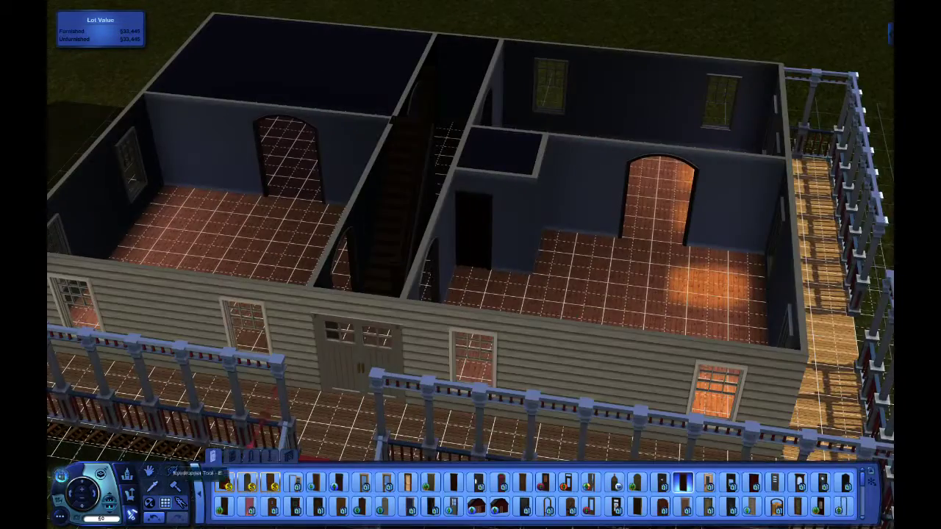
{"action": "left_click", "coordinate": [151, 472]}
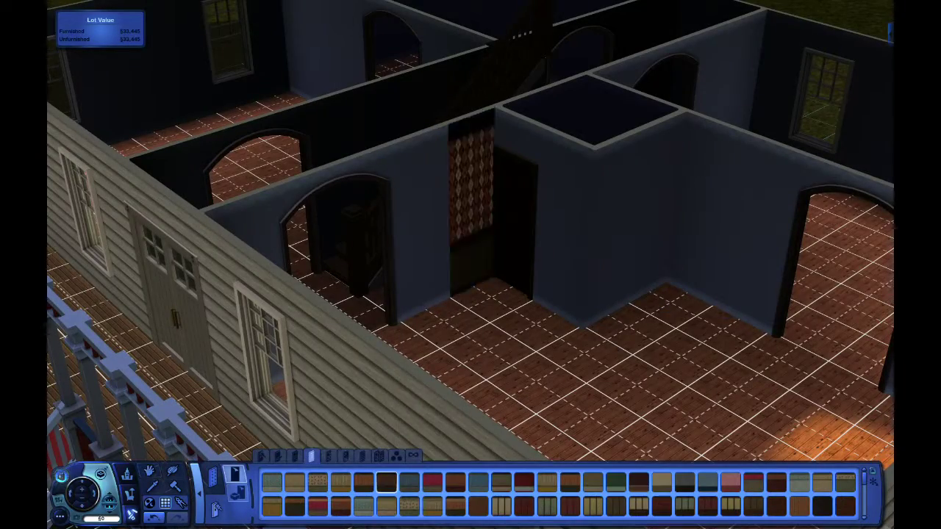
- Apply paneled wallpaper to the central room and restyle its upper wall's colour and fabric pattern
{"action": "left_click", "coordinate": [570, 481]}
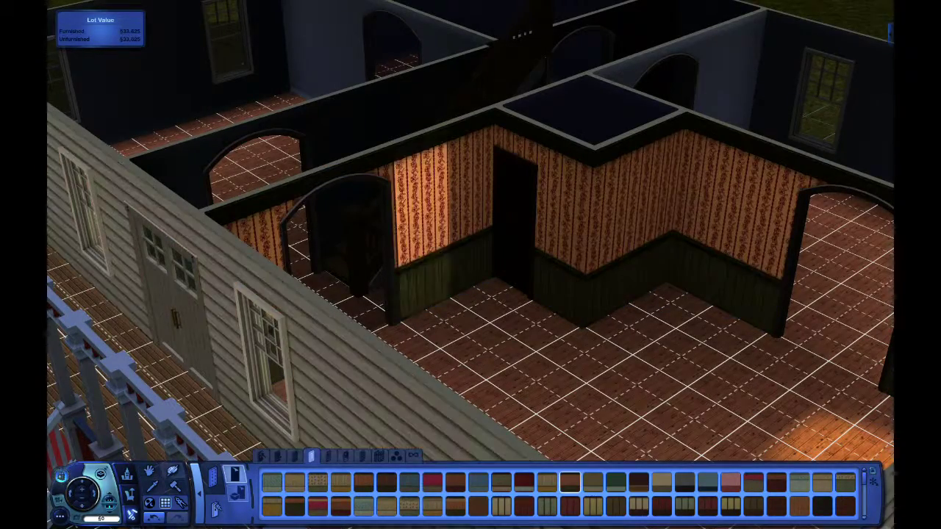
{"action": "left_click", "coordinate": [237, 494]}
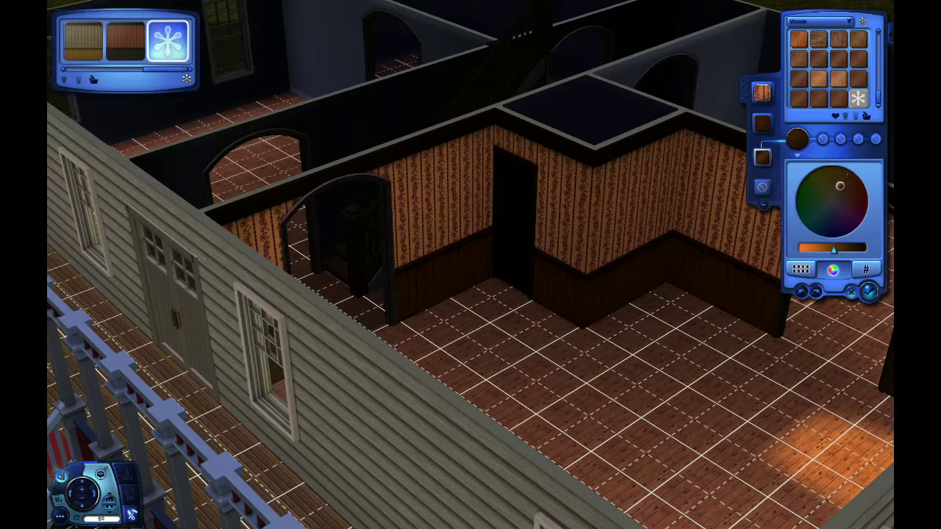
{"action": "left_click", "coordinate": [851, 292]}
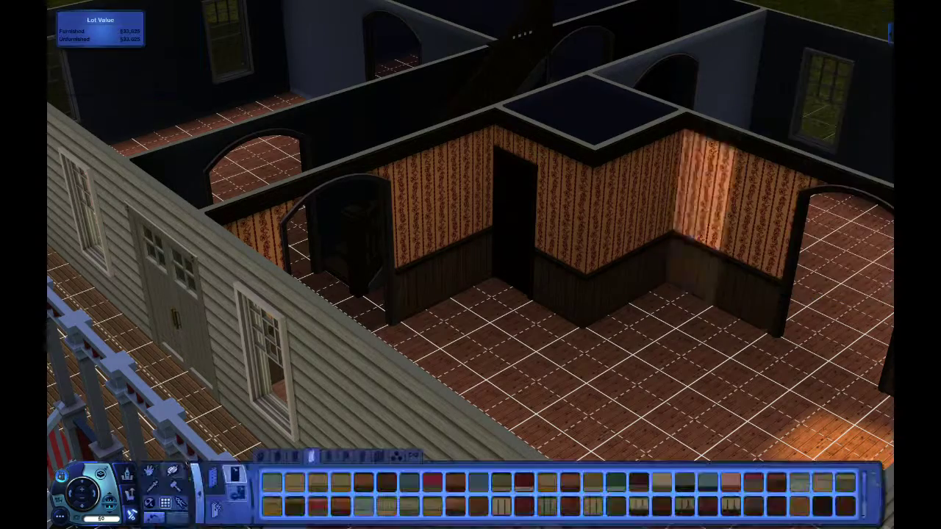
{"action": "left_click", "coordinate": [237, 494]}
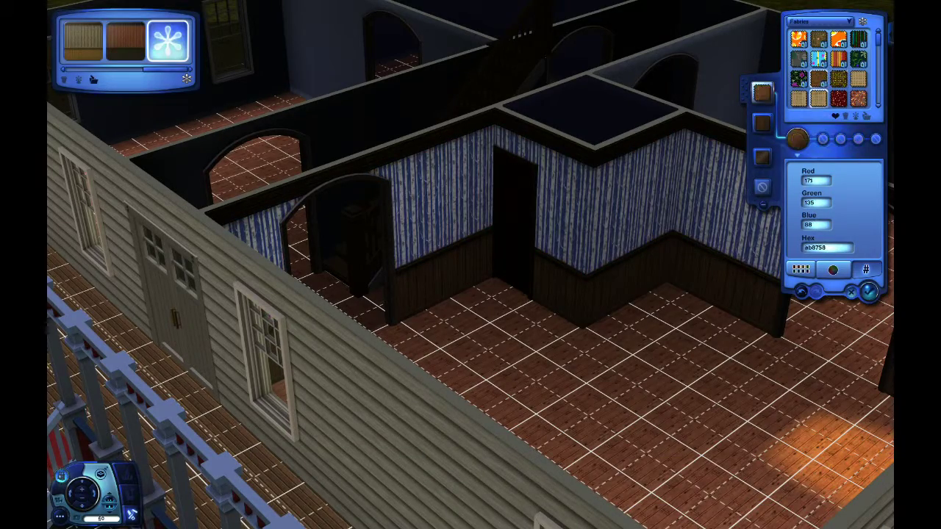
{"action": "scroll", "coordinate": [699, 210], "scroll_direction": "up", "scroll_amount": 5}
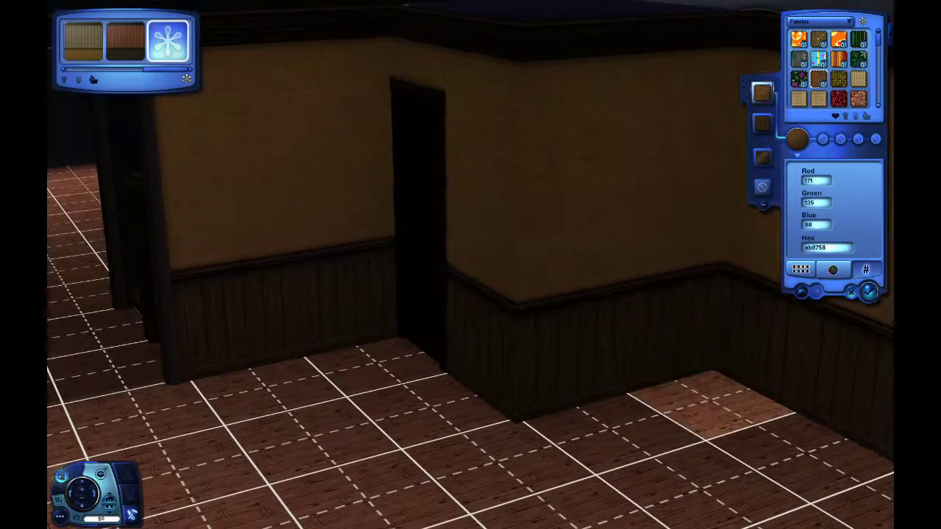
{"action": "key", "text": "e"}
{"action": "left_click", "coordinate": [833, 270]}
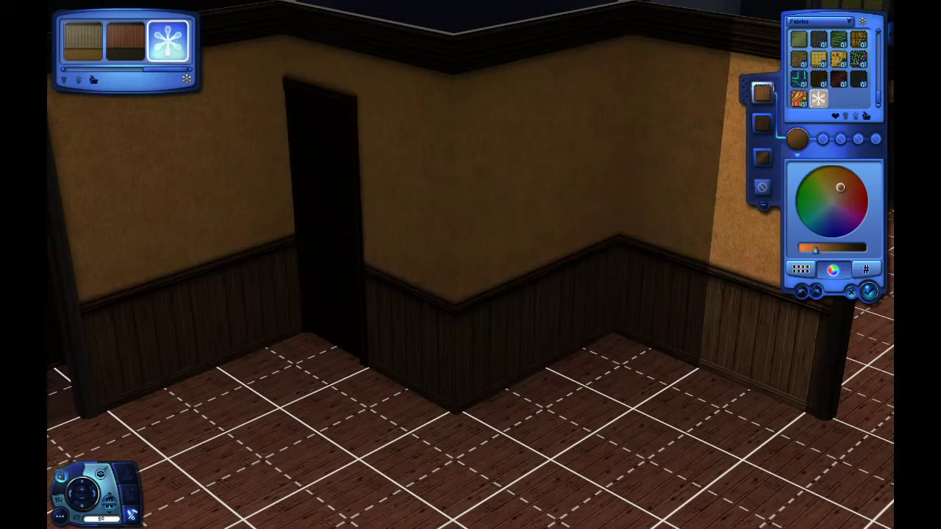
{"action": "left_click", "coordinate": [821, 199]}
{"action": "left_click", "coordinate": [801, 270]}
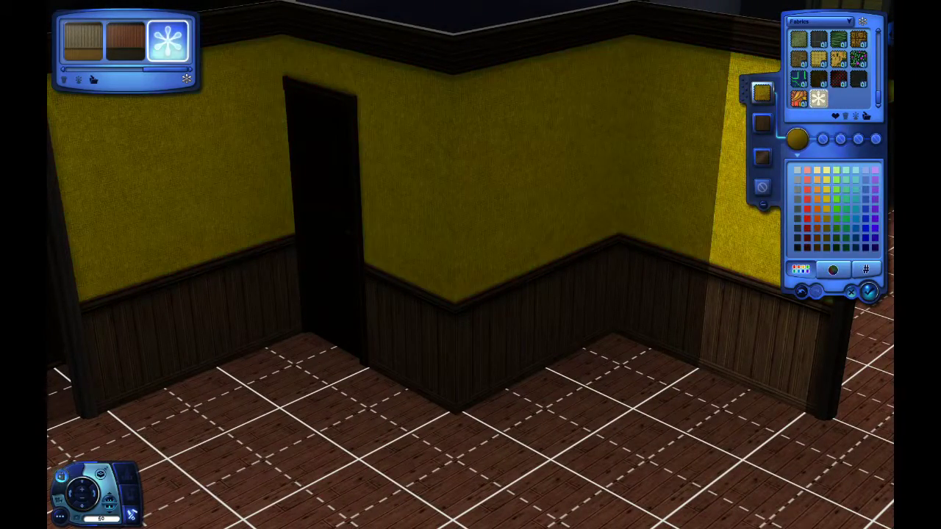
{"action": "left_click", "coordinate": [833, 270]}
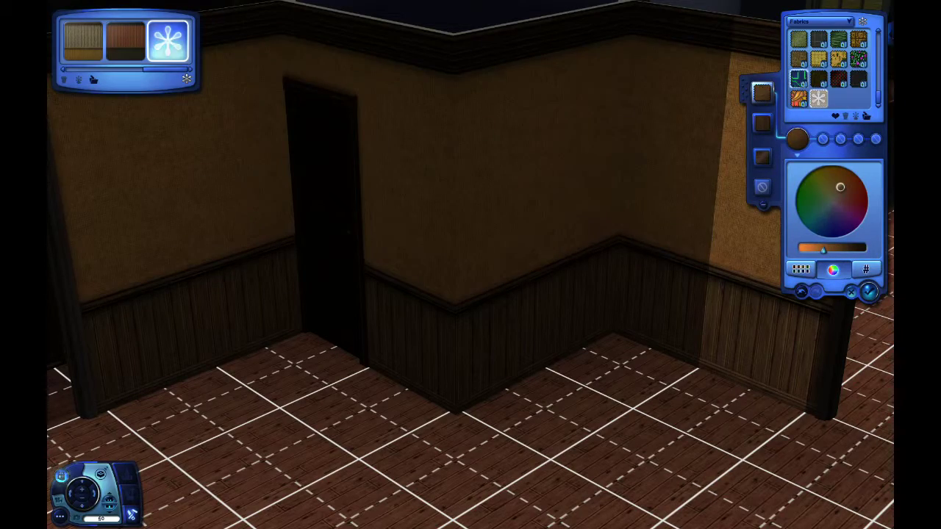
{"action": "left_click", "coordinate": [818, 81]}
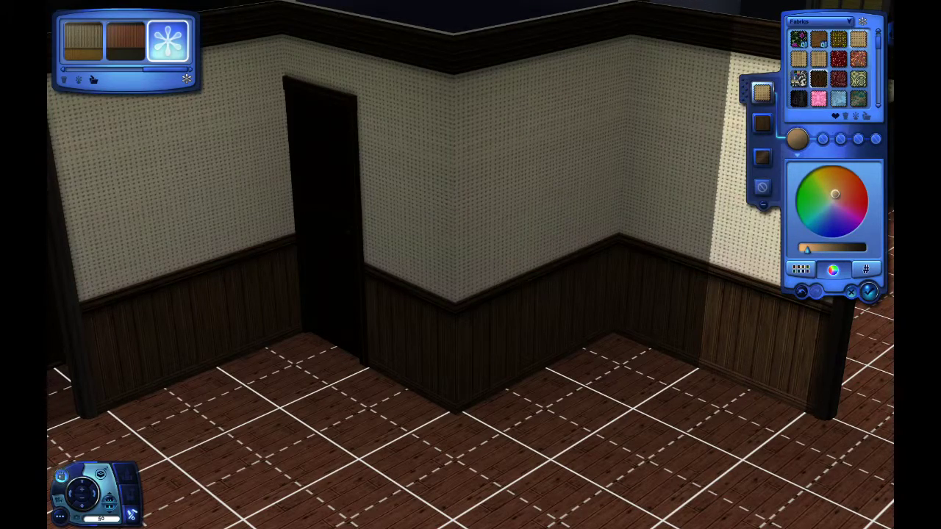
{"action": "scroll", "coordinate": [829, 68], "scroll_direction": "down", "scroll_amount": 3}
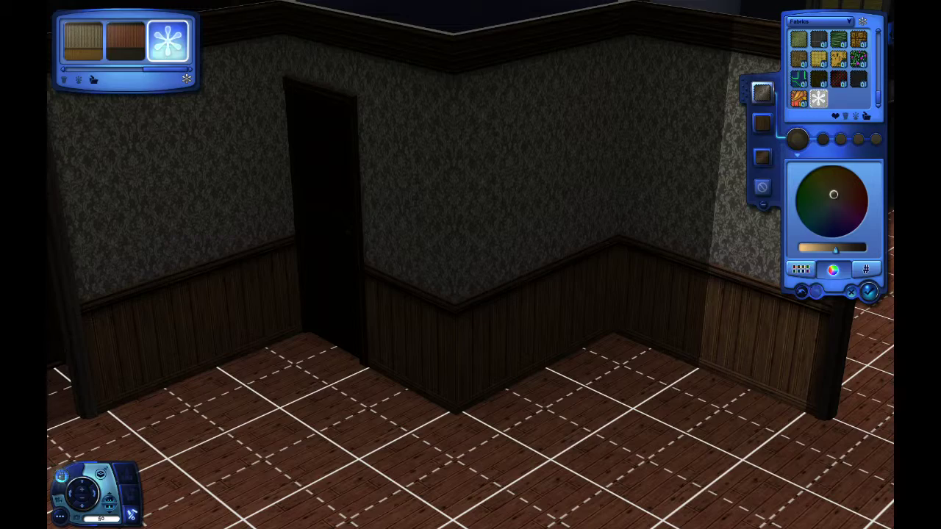
{"action": "left_click", "coordinate": [869, 292]}
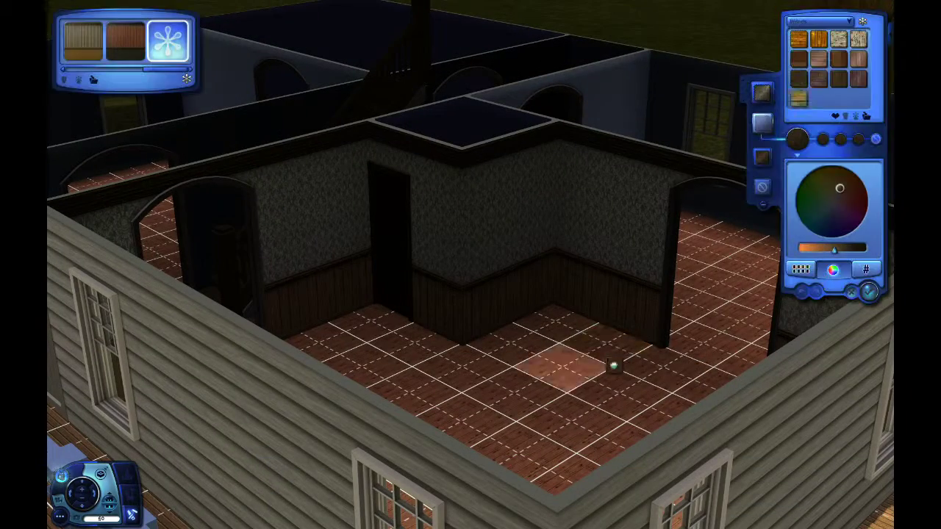
- Open the room floor's style options and choose a floor material to recolour
{"action": "left_click", "coordinate": [562, 364]}
{"action": "left_click", "coordinate": [762, 91]}
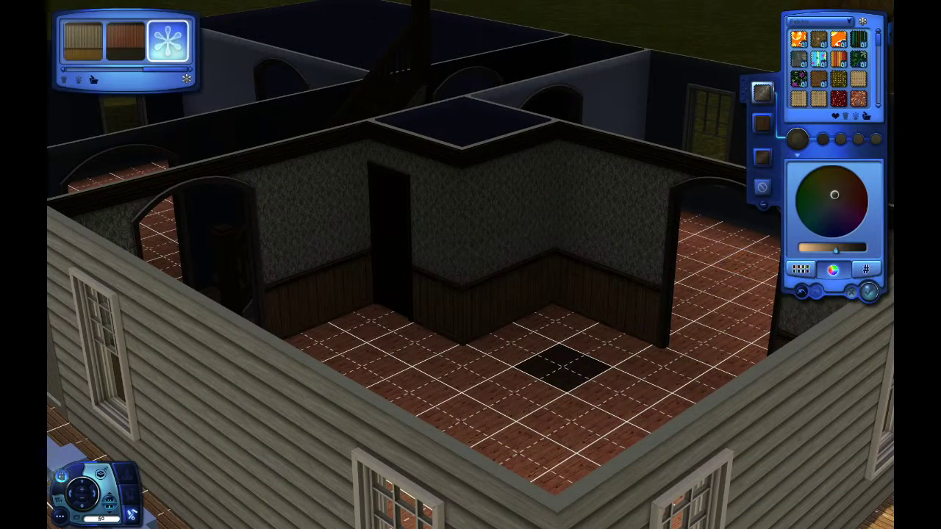
{"action": "left_click", "coordinate": [869, 292]}
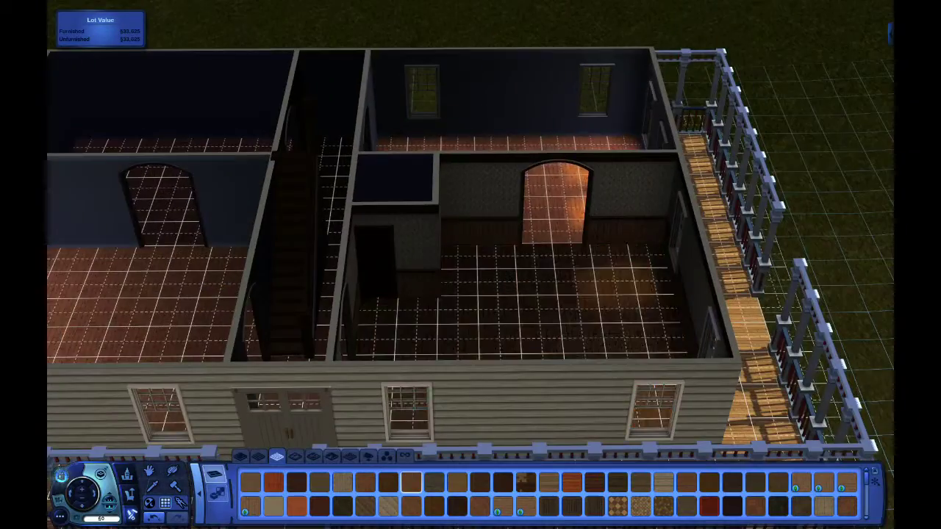
- Paint the small room's floor, then restyle it with a dark Tiles & Mosaic tile material
{"action": "scroll", "coordinate": [480, 295], "scroll_direction": "up", "scroll_amount": 3}
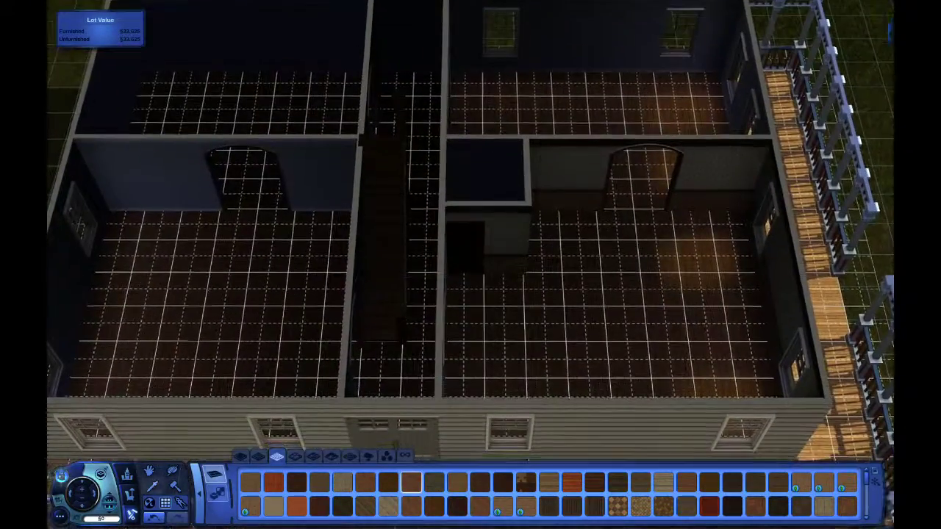
{"action": "scroll", "coordinate": [470, 264], "scroll_direction": "down", "scroll_amount": 3}
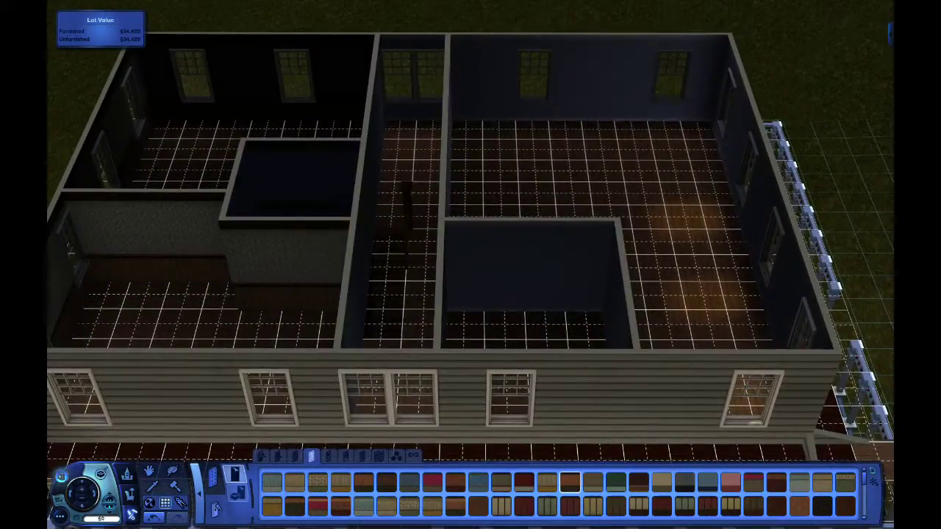
{"action": "scroll", "coordinate": [470, 265], "scroll_direction": "up", "scroll_amount": 5}
{"action": "left_click", "coordinate": [295, 456]}
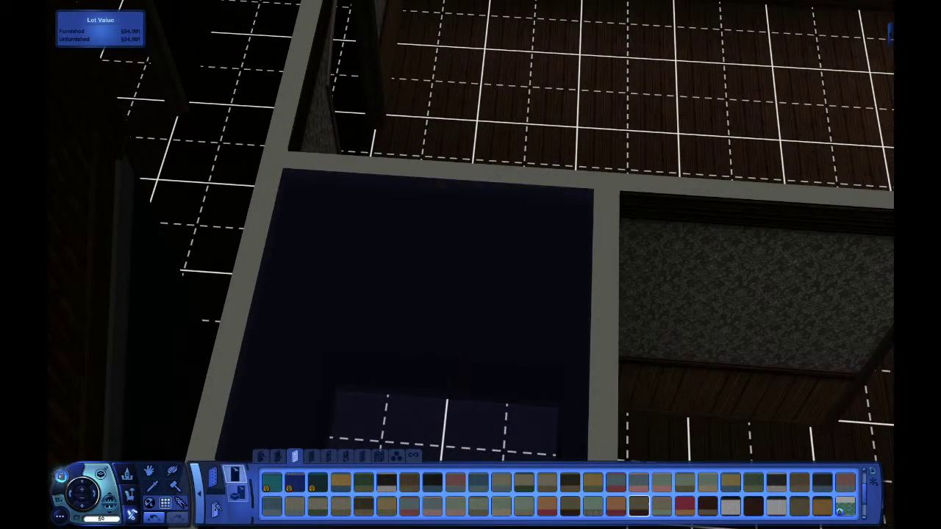
{"action": "key", "text": "q"}
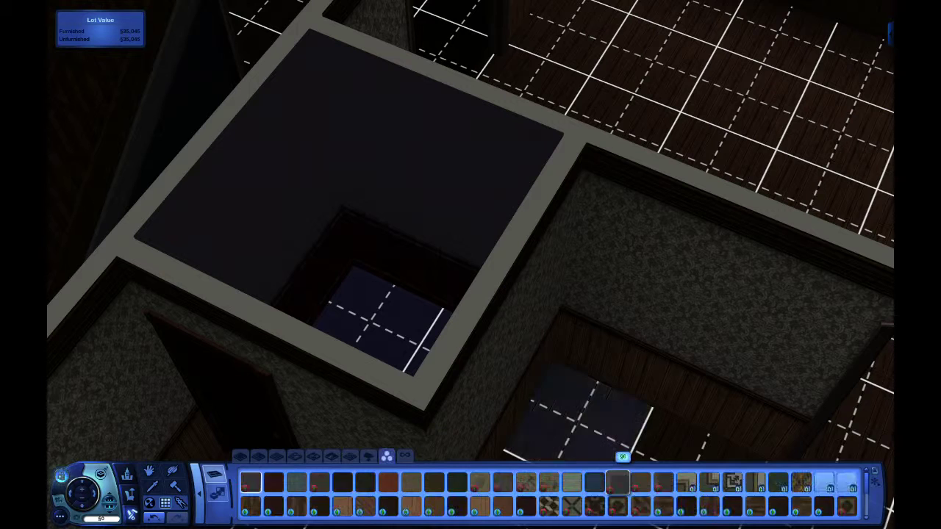
{"action": "left_click", "coordinate": [405, 456]}
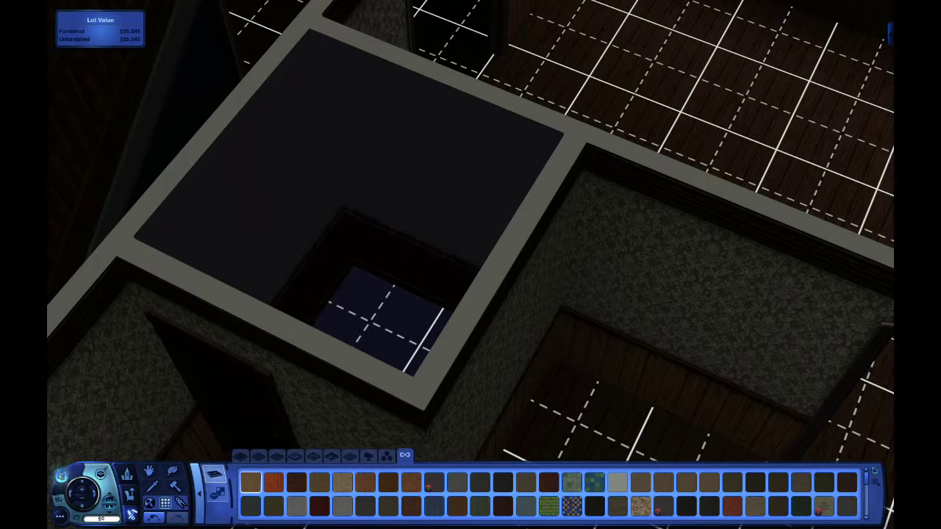
{"action": "left_click", "coordinate": [383, 324]}
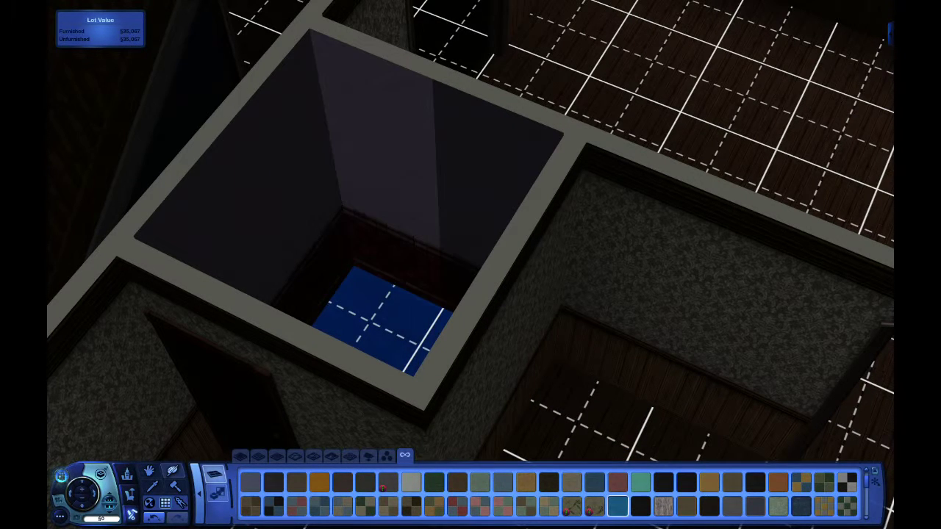
{"action": "left_click", "coordinate": [874, 482]}
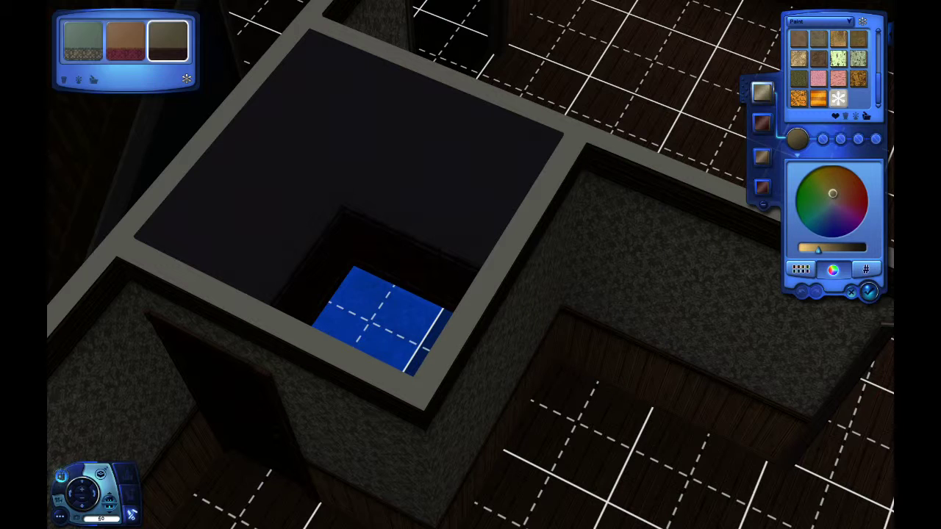
{"action": "left_click", "coordinate": [820, 21]}
{"action": "left_click", "coordinate": [820, 69]}
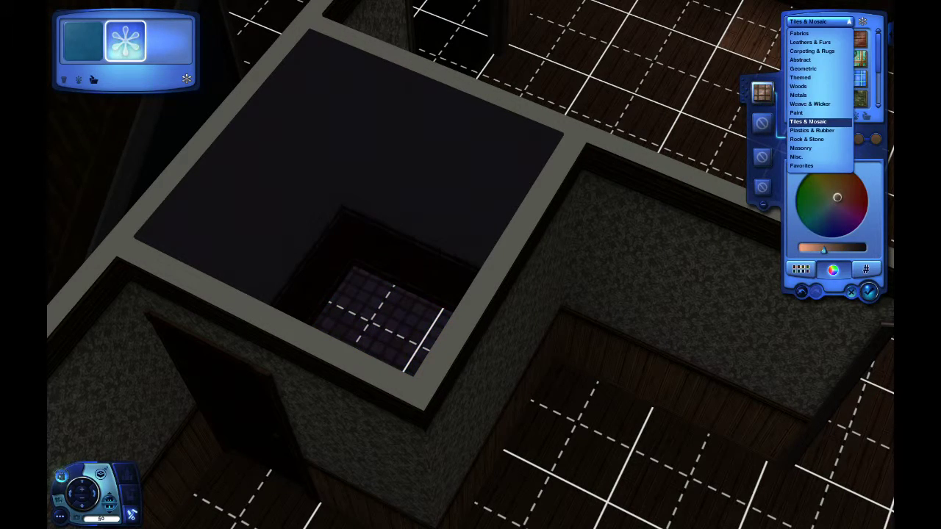
{"action": "left_click", "coordinate": [869, 292]}
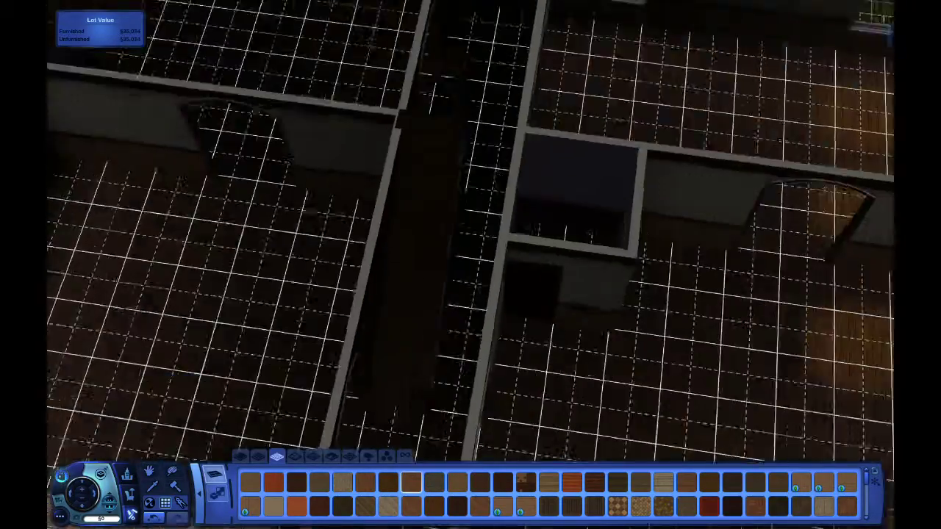
- Clad the small room's walls in a dark Tiles & Mosaic pattern above the wainscoting
{"action": "scroll", "coordinate": [470, 264], "scroll_direction": "up", "scroll_amount": 5}
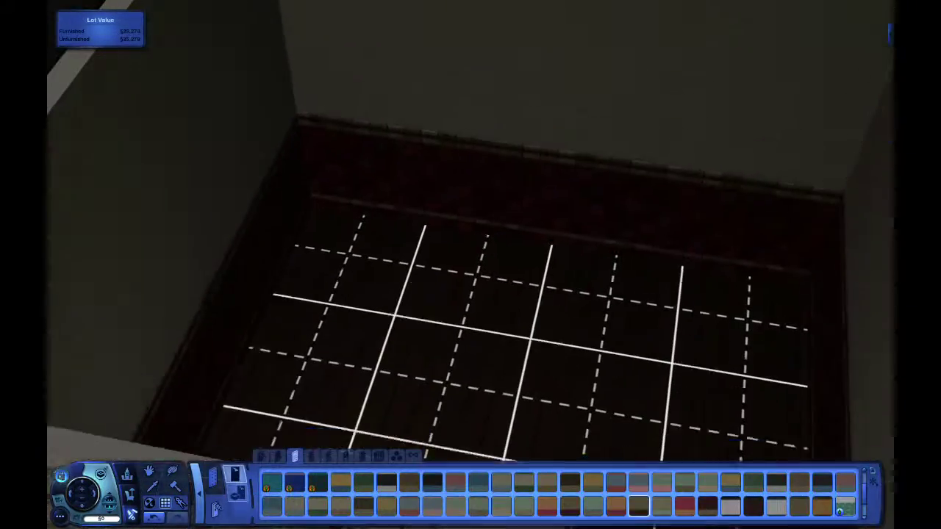
{"action": "scroll", "coordinate": [470, 265], "scroll_direction": "down", "scroll_amount": 2}
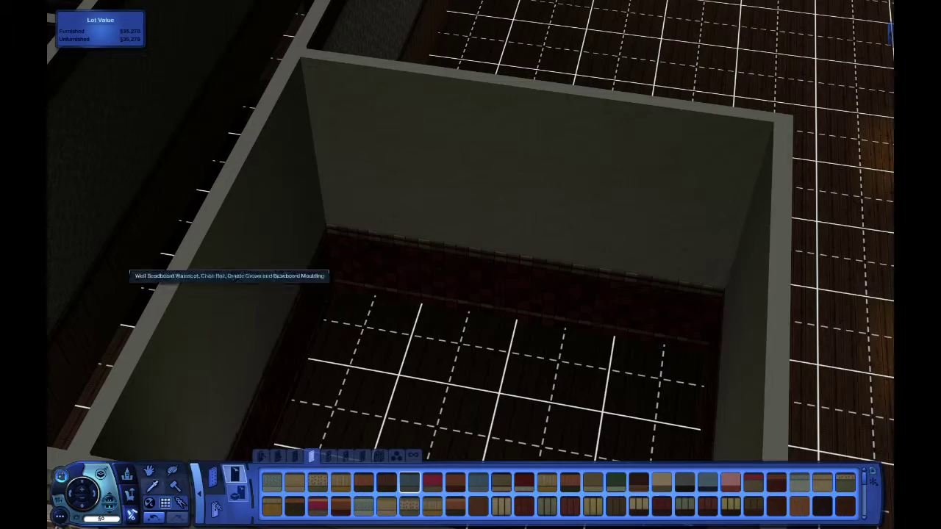
{"action": "left_click", "coordinate": [152, 485]}
{"action": "left_click", "coordinate": [807, 121]}
{"action": "left_click", "coordinate": [838, 38]}
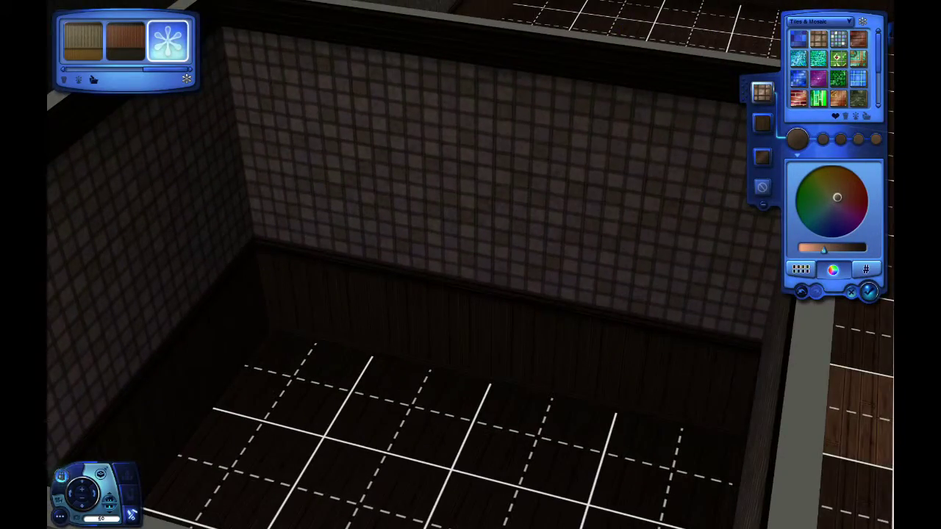
{"action": "left_click", "coordinate": [868, 292]}
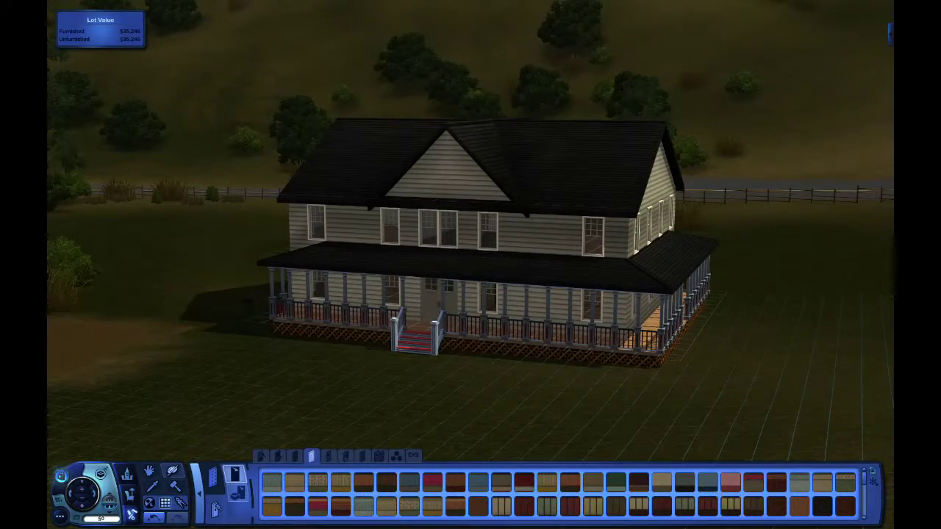
- Select the porch railing and choose a dark brown Woods swatch for its third colour channel
{"action": "left_click", "coordinate": [362, 457]}
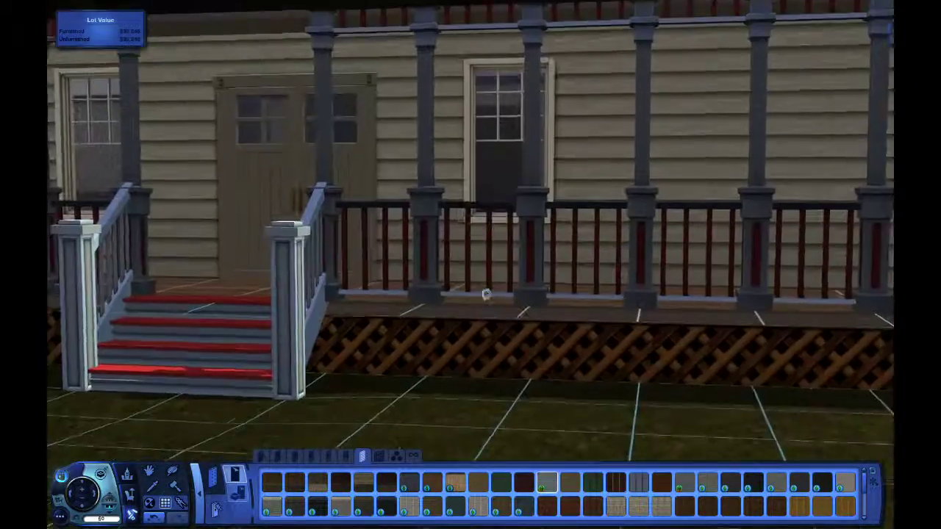
{"action": "key", "text": "Escape"}
{"action": "left_click", "coordinate": [357, 250]}
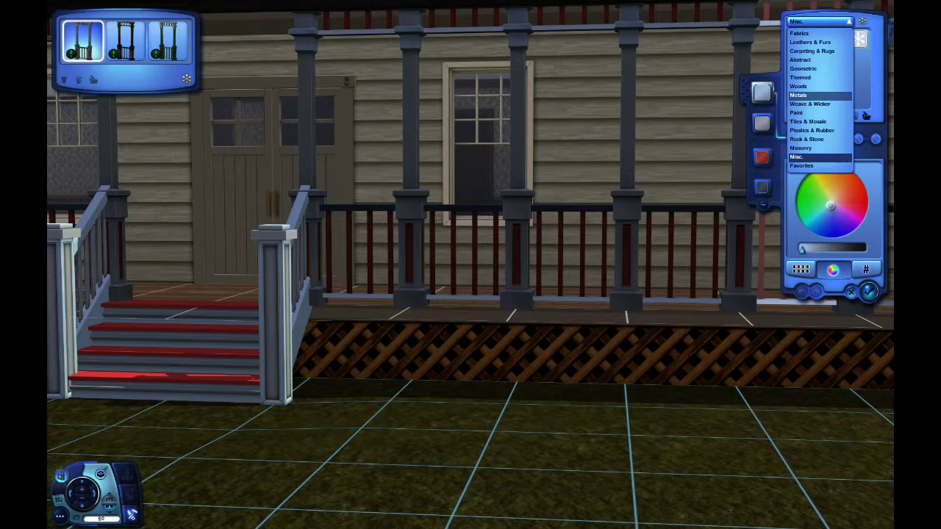
{"action": "left_click", "coordinate": [801, 86]}
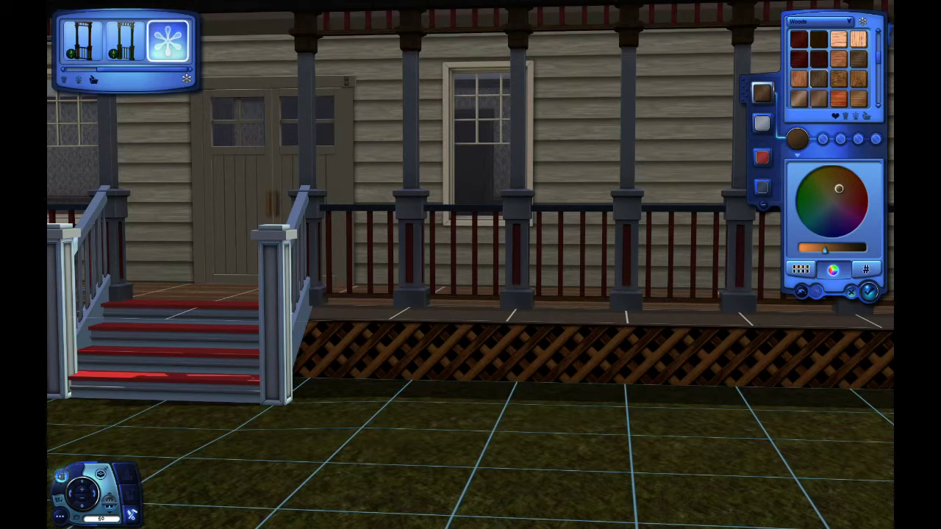
{"action": "key", "text": "Left"}
{"action": "left_click", "coordinate": [762, 156]}
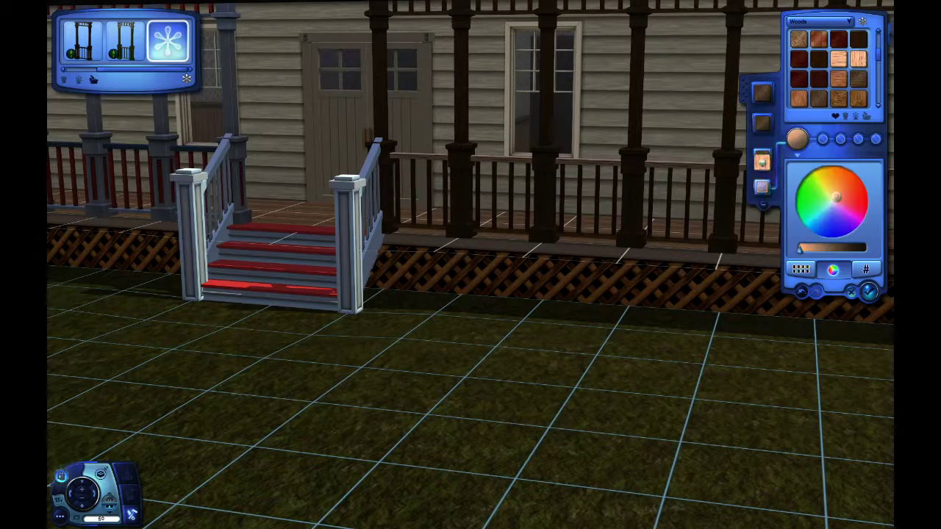
- Paint the right, left and middle porch railing sections dark brown
{"action": "scroll", "coordinate": [471, 265], "scroll_direction": "down", "scroll_amount": 3}
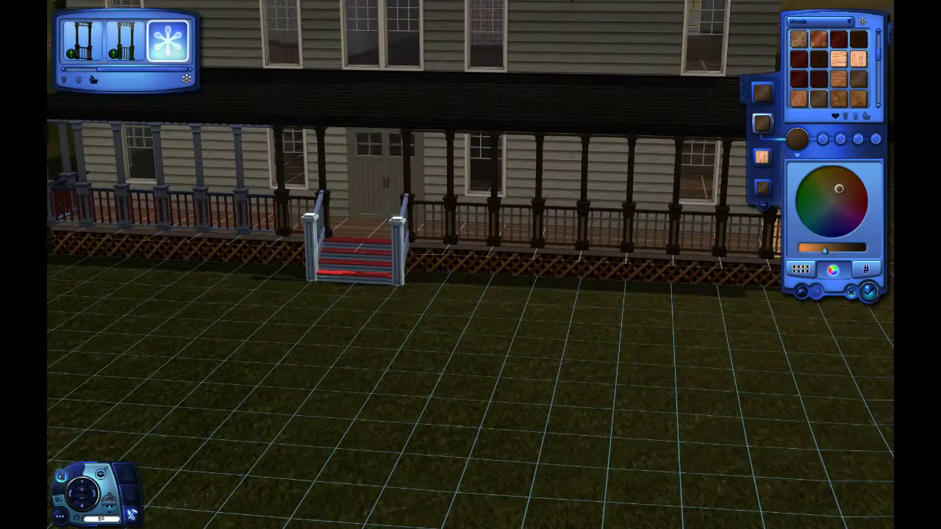
{"action": "key", "text": "Left"}
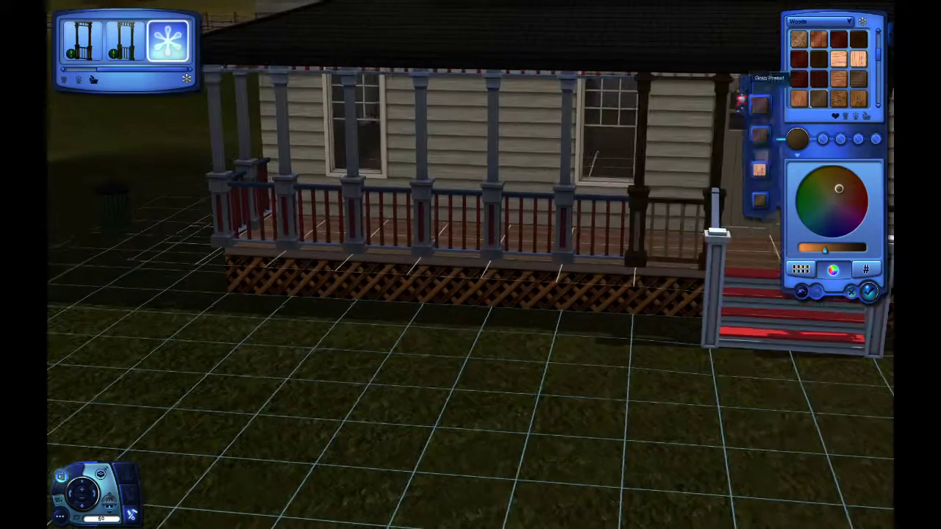
{"action": "left_click", "coordinate": [602, 221]}
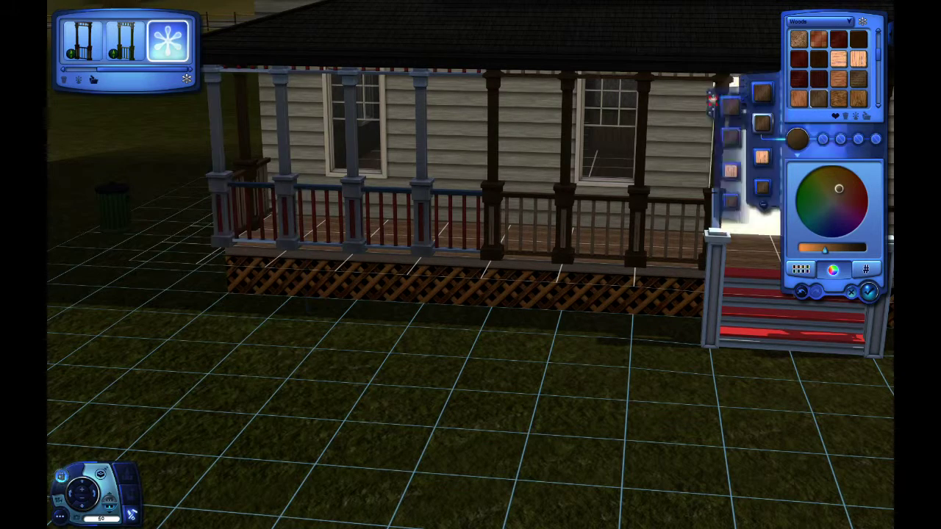
{"action": "left_click", "coordinate": [250, 214]}
{"action": "left_click", "coordinate": [324, 214]}
{"action": "left_click", "coordinate": [390, 213]}
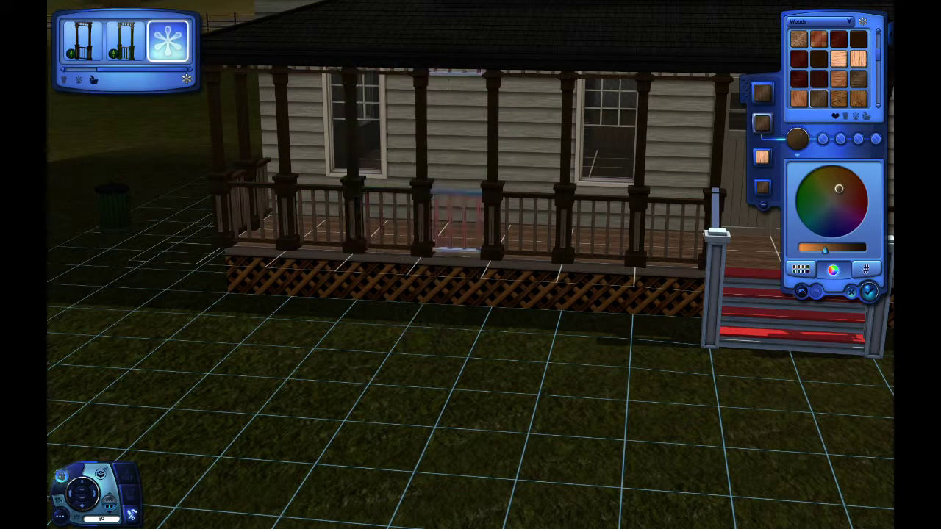
{"action": "key", "text": "d"}
{"action": "scroll", "coordinate": [471, 265], "scroll_direction": "up", "scroll_amount": 2}
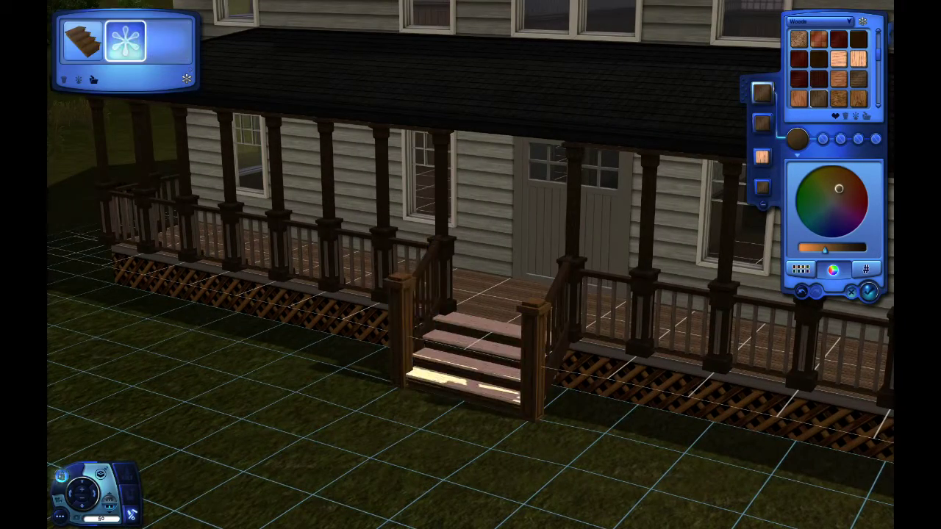
- Apply a wood finish to the front doors' material channels, lightening the third one
{"action": "scroll", "coordinate": [471, 265], "scroll_direction": "down", "scroll_amount": 3}
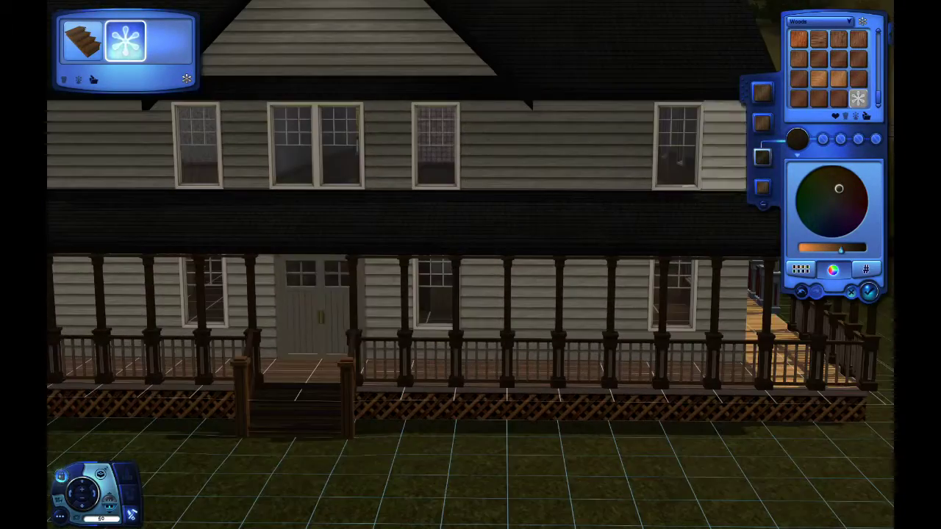
{"action": "key", "text": "Return"}
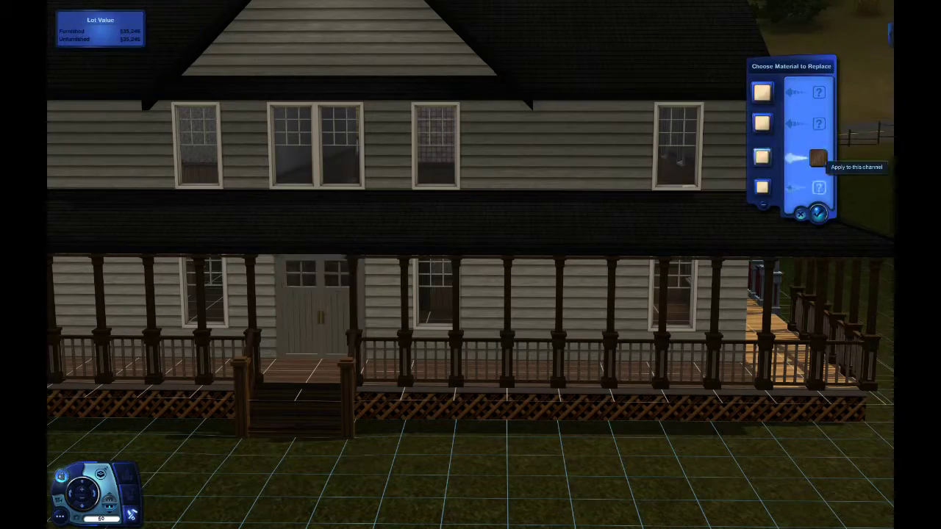
{"action": "left_click", "coordinate": [819, 158]}
{"action": "left_click", "coordinate": [316, 309]}
{"action": "scroll", "coordinate": [471, 265], "scroll_direction": "up", "scroll_amount": 3}
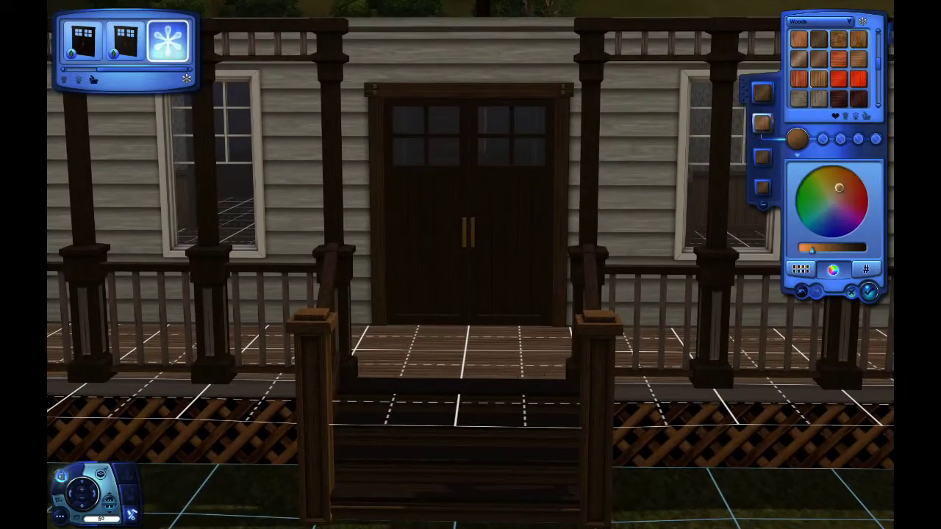
{"action": "left_click", "coordinate": [761, 156]}
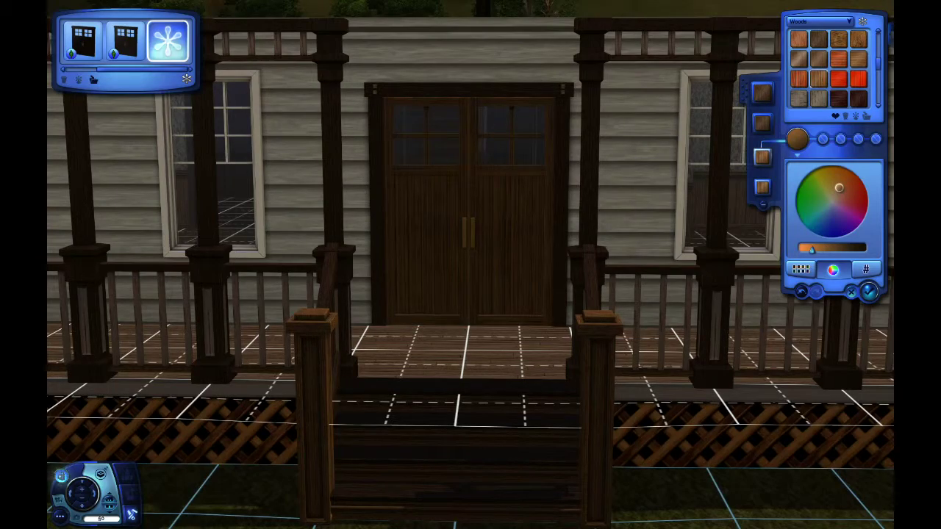
{"action": "scroll", "coordinate": [470, 265], "scroll_direction": "down", "scroll_amount": 5}
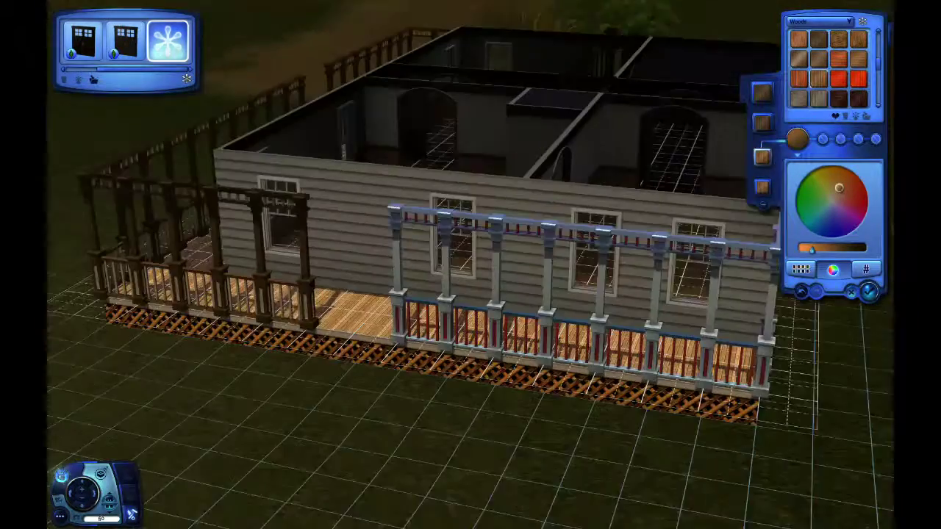
- Recolour the side porch column and railing in dark wood
{"action": "left_click", "coordinate": [423, 289]}
{"action": "left_click", "coordinate": [553, 323]}
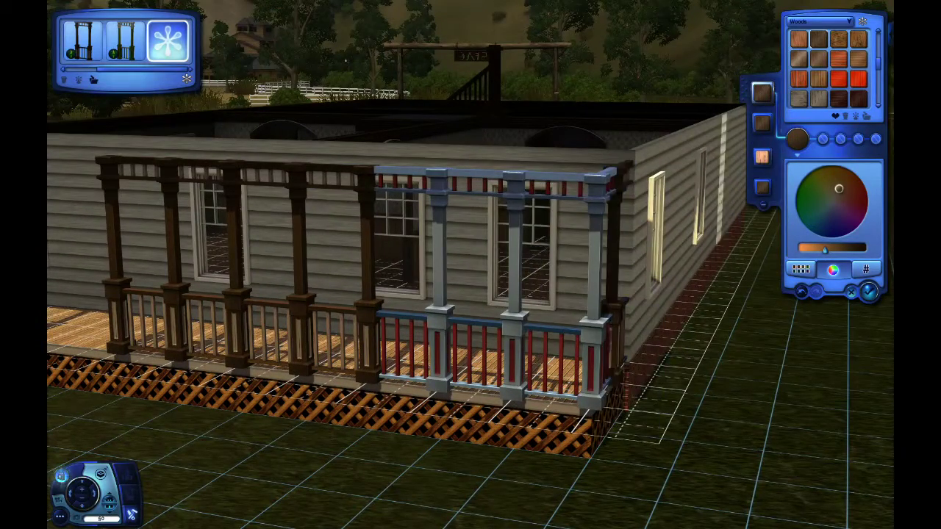
{"action": "scroll", "coordinate": [447, 399], "scroll_direction": "down", "scroll_amount": 6}
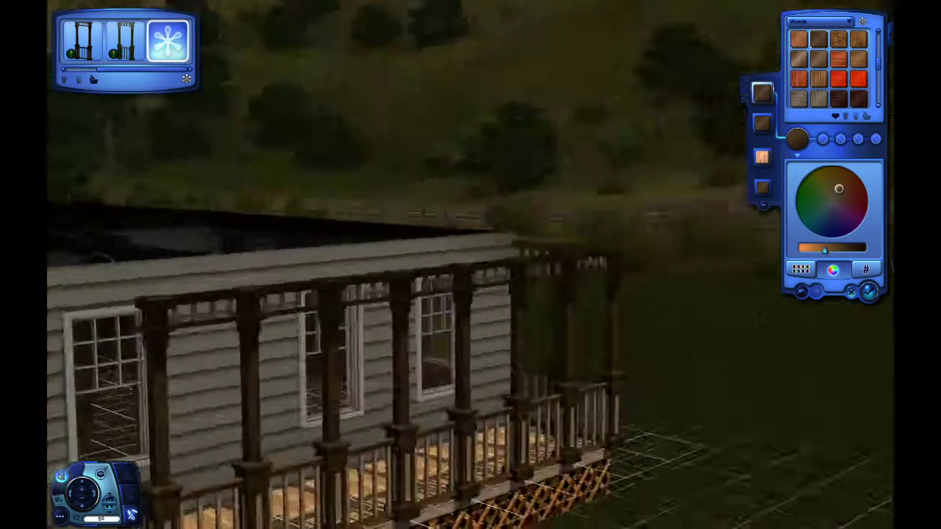
{"action": "scroll", "coordinate": [676, 380], "scroll_direction": "up", "scroll_amount": 6}
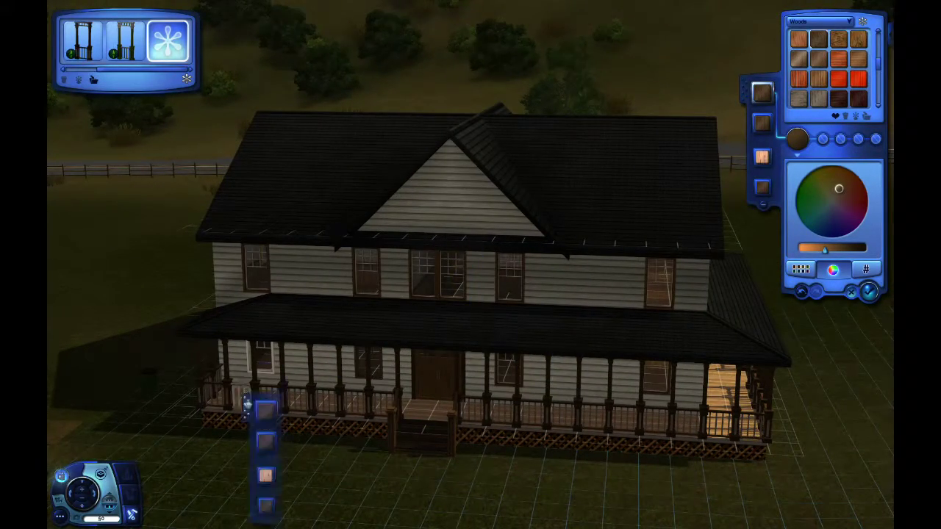
- Orbit the camera around the house to view the long side wall and gable end
{"action": "key", "text": "period"}
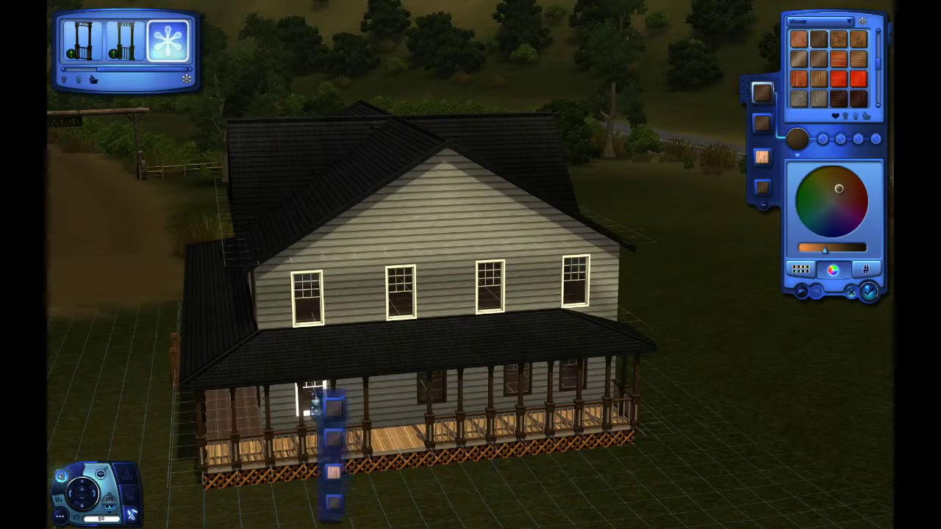
{"action": "key", "text": "period"}
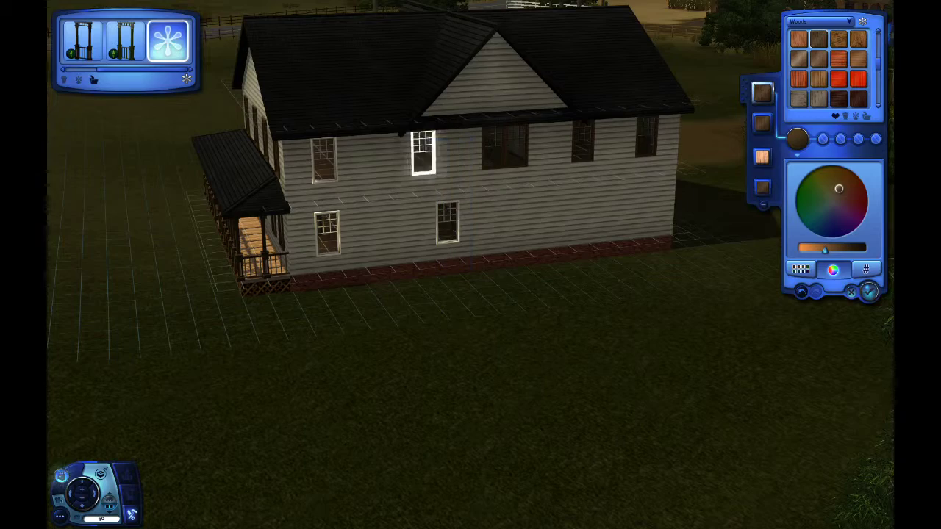
{"action": "key", "text": "period"}
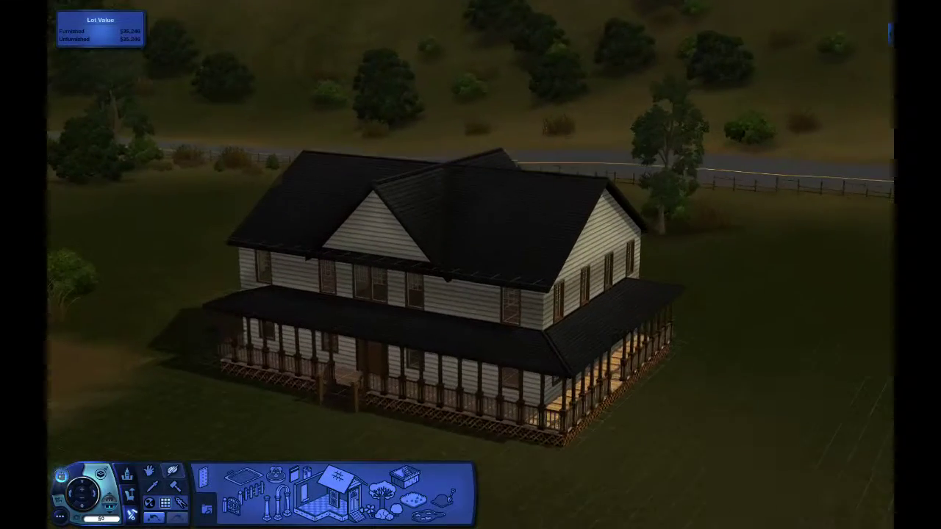
- Try roof materials including Burnt Red Tile, Green Metal, Thatch, Red Slate, Sky Tile - Red and Scarlet Steel
{"action": "left_click", "coordinate": [298, 481]}
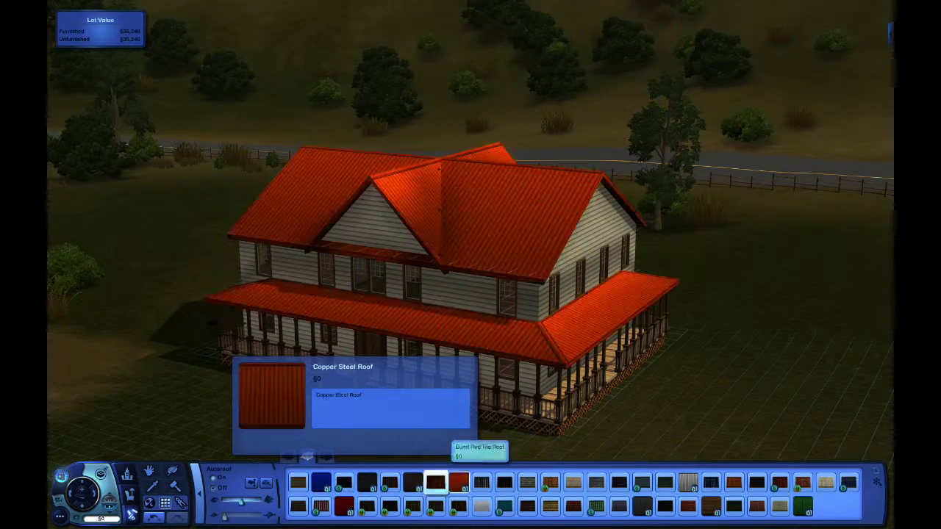
{"action": "left_click", "coordinate": [436, 482]}
{"action": "left_click", "coordinate": [481, 482]}
{"action": "left_click", "coordinate": [573, 481]}
{"action": "left_click", "coordinate": [640, 482]}
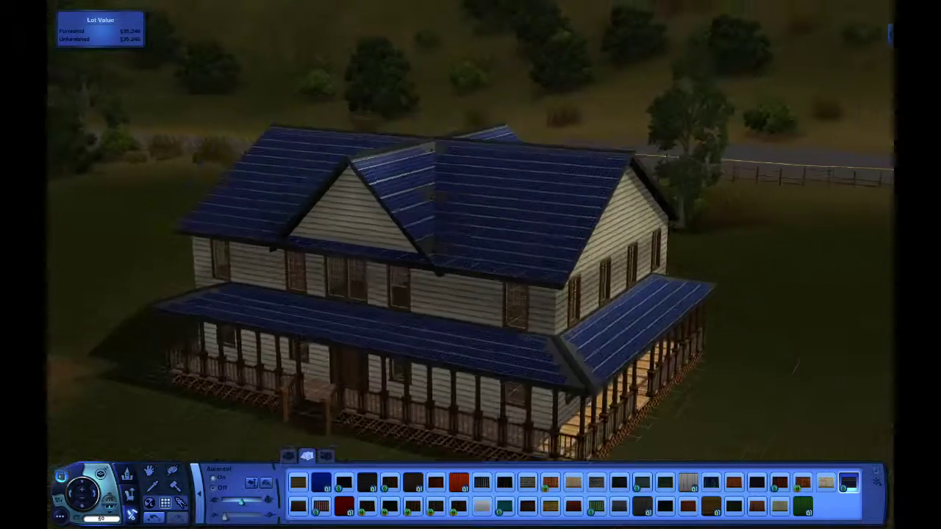
{"action": "left_click", "coordinate": [802, 506]}
{"action": "left_click", "coordinate": [733, 506]}
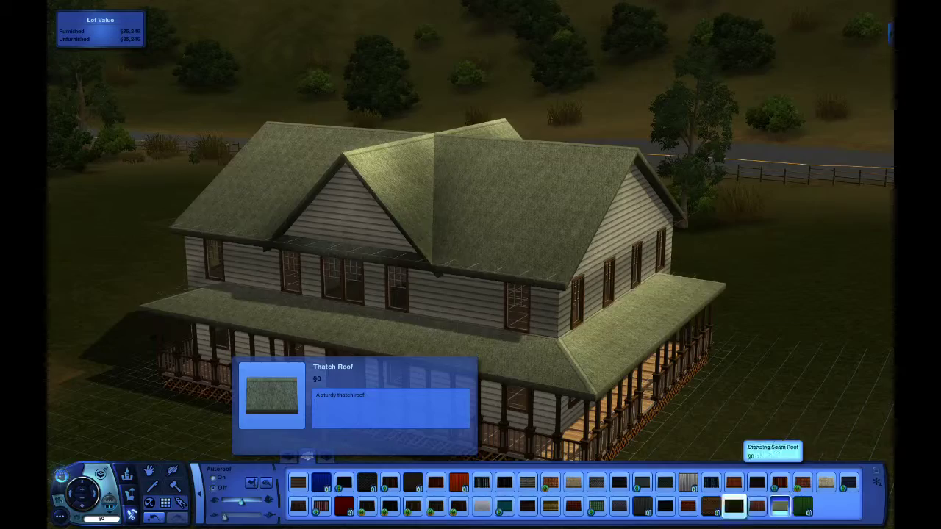
{"action": "left_click", "coordinate": [688, 506]}
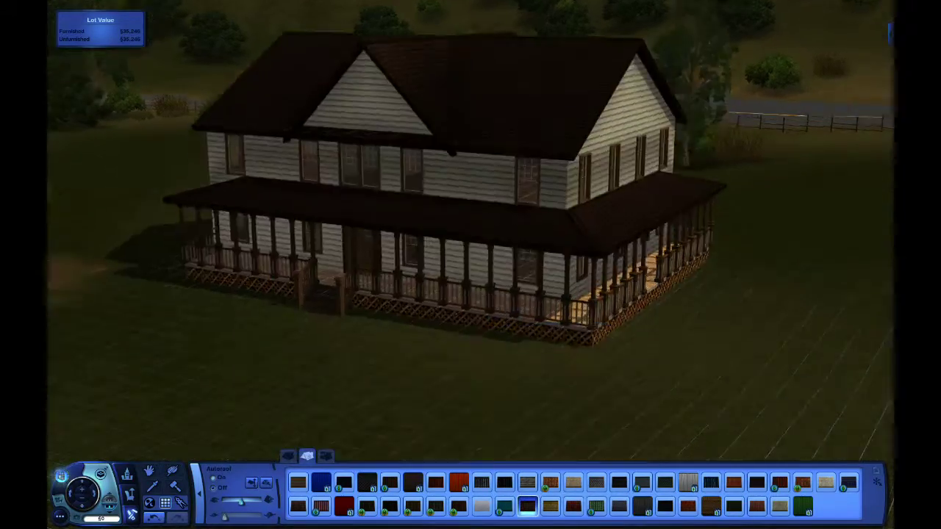
{"action": "left_click", "coordinate": [504, 506]}
{"action": "left_click", "coordinate": [458, 506]}
{"action": "left_click", "coordinate": [345, 507]}
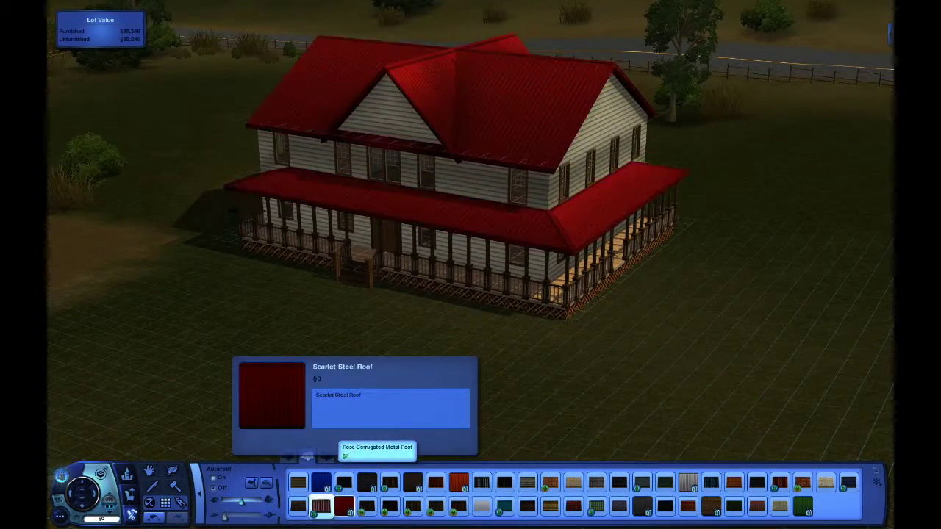
- Apply Burnt Red Tile, revert the roof to asphalt shingles, and zoom into the empty ground-floor room
{"action": "left_click", "coordinate": [436, 481]}
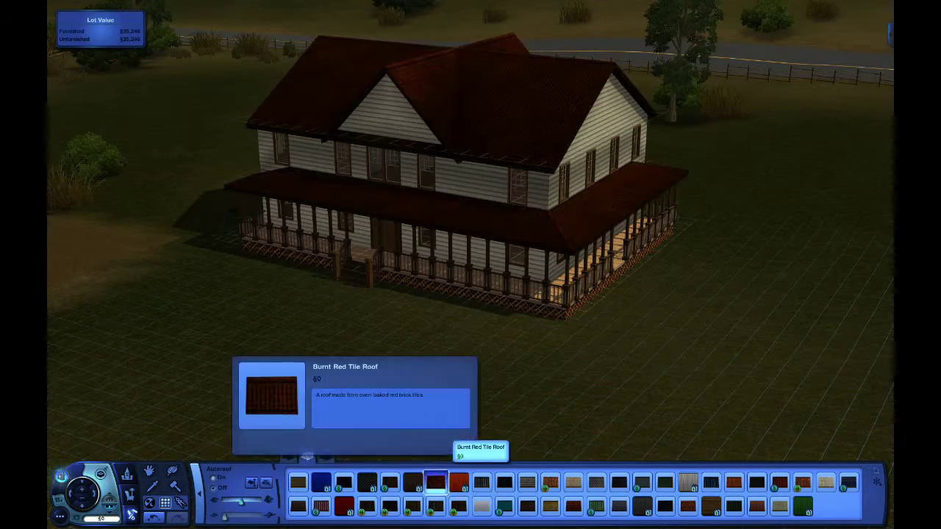
{"action": "scroll", "coordinate": [714, 267], "scroll_direction": "down", "scroll_amount": 3}
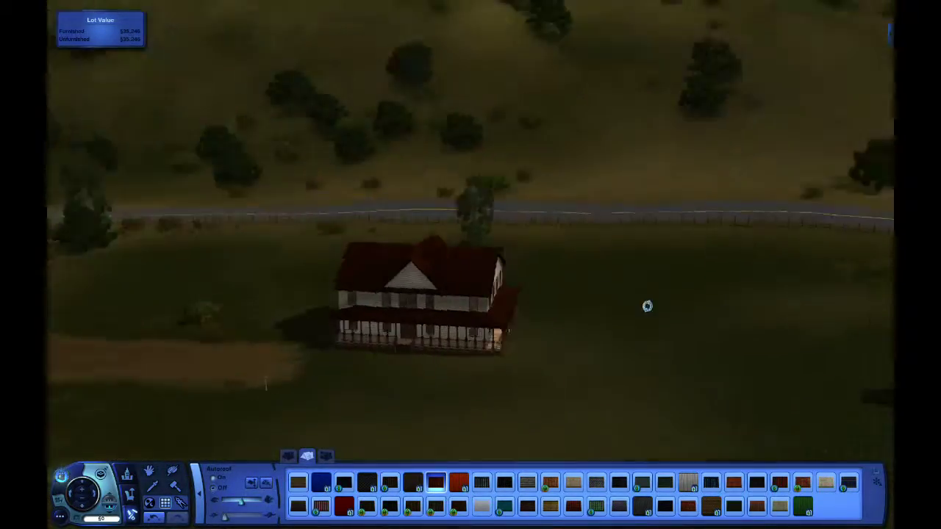
{"action": "left_click", "coordinate": [298, 482]}
{"action": "scroll", "coordinate": [441, 220], "scroll_direction": "up", "scroll_amount": 3}
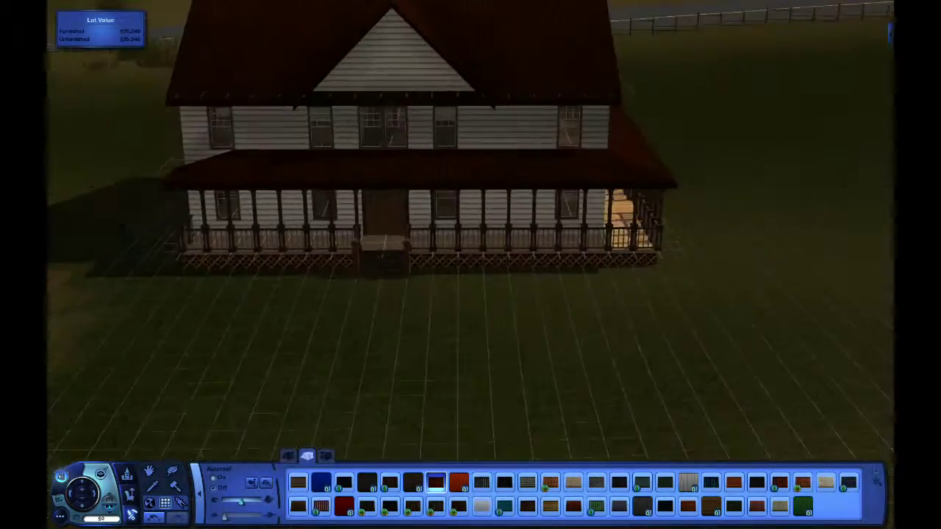
{"action": "scroll", "coordinate": [500, 313], "scroll_direction": "up", "scroll_amount": 5}
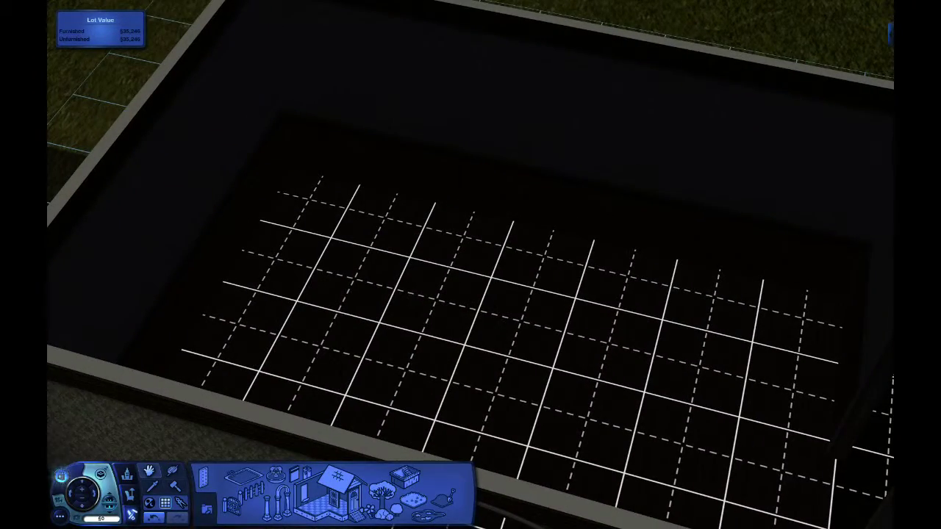
{"action": "left_click", "coordinate": [130, 494]}
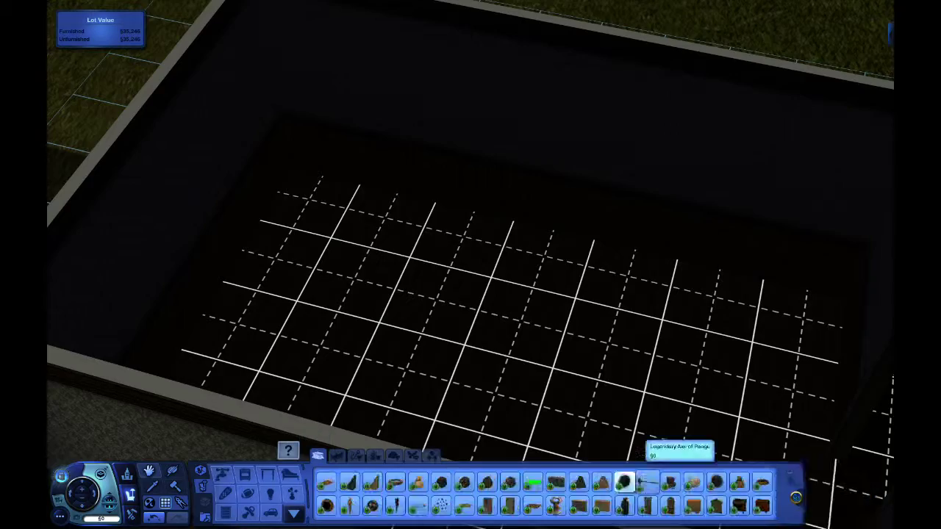
- Compare stove models and place the black stove beside the kitchen counter
{"action": "left_click", "coordinate": [680, 482]}
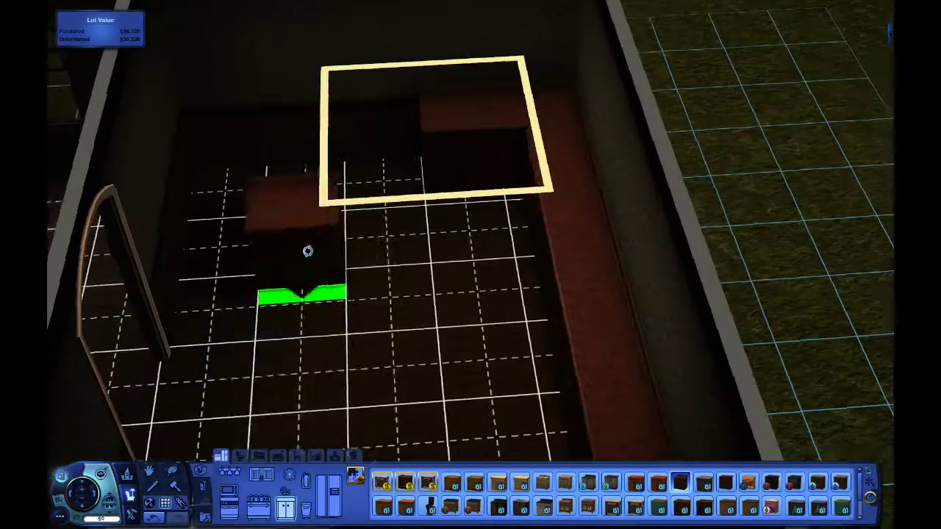
{"action": "left_click", "coordinate": [287, 506]}
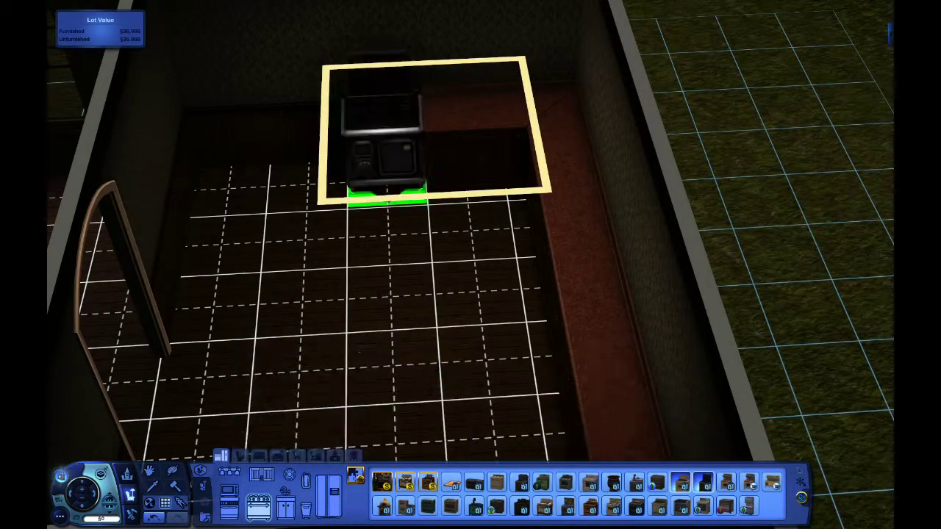
{"action": "scroll", "coordinate": [390, 353], "scroll_direction": "up", "scroll_amount": 5}
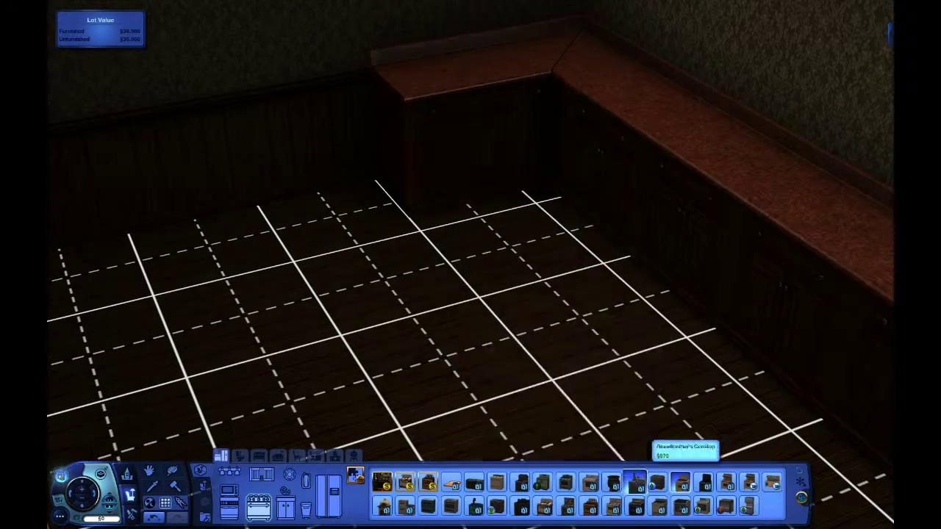
{"action": "left_click", "coordinate": [497, 482]}
{"action": "left_click", "coordinate": [405, 506]}
{"action": "left_click", "coordinate": [521, 506]}
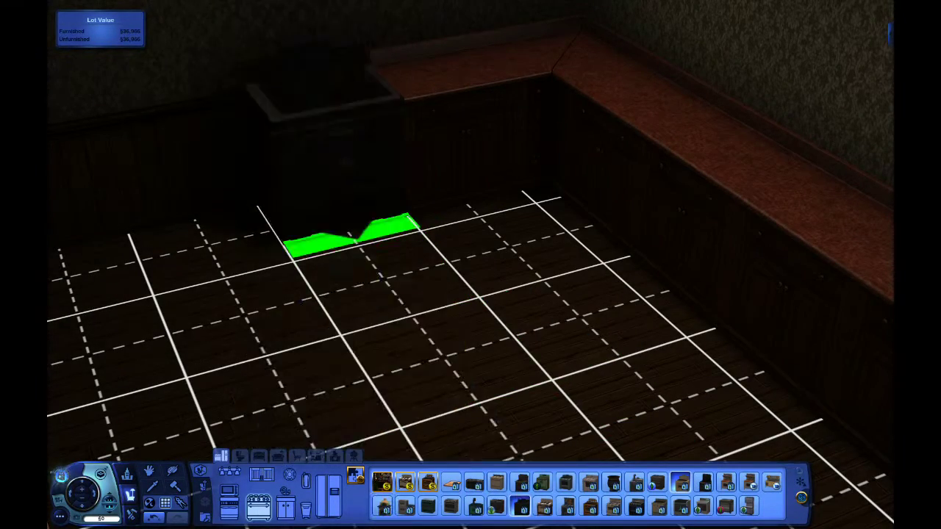
{"action": "left_click", "coordinate": [474, 506]}
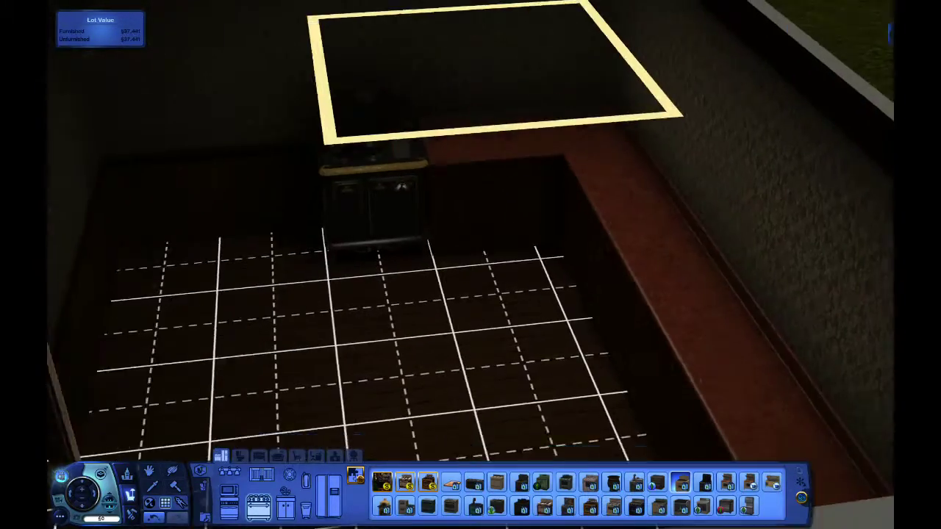
- Choose a refrigerator and place it next to the counter
{"action": "left_click", "coordinate": [267, 475]}
{"action": "left_click", "coordinate": [328, 496]}
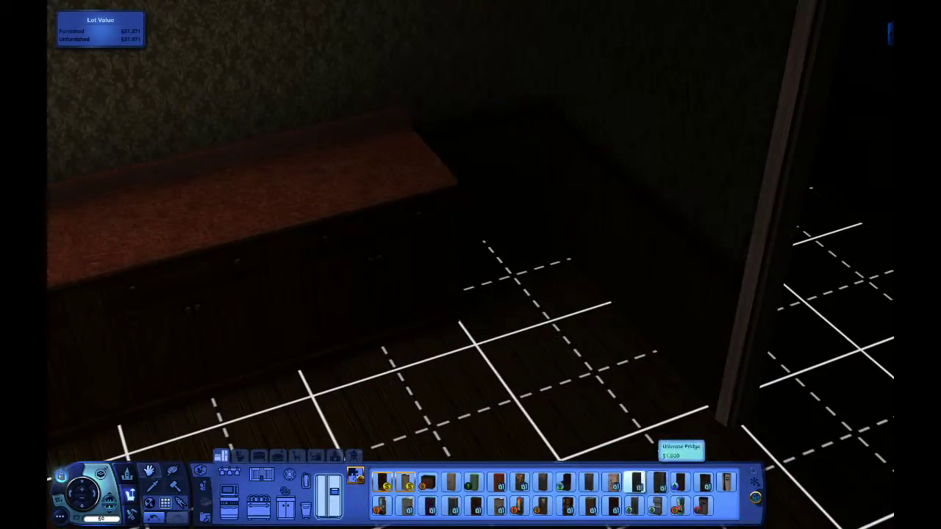
{"action": "left_click", "coordinate": [809, 504]}
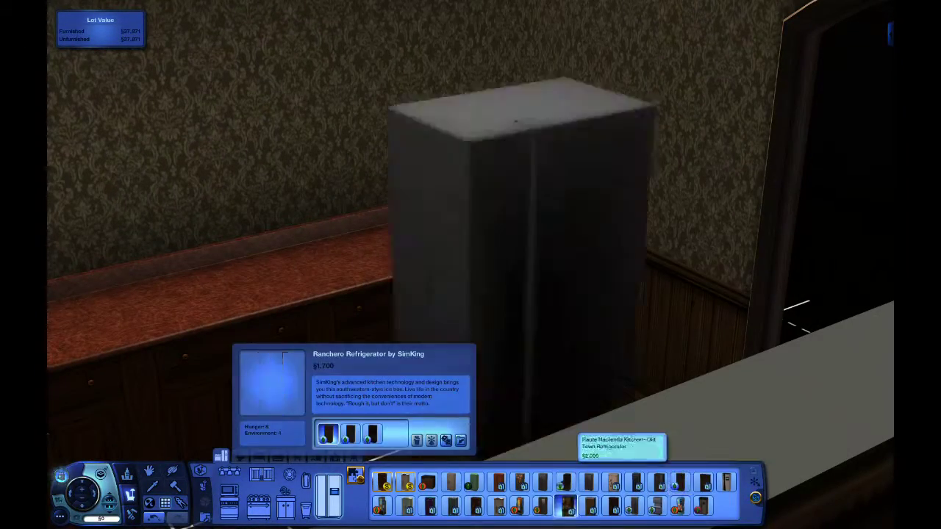
{"action": "left_click", "coordinate": [566, 506]}
{"action": "left_click", "coordinate": [529, 367]}
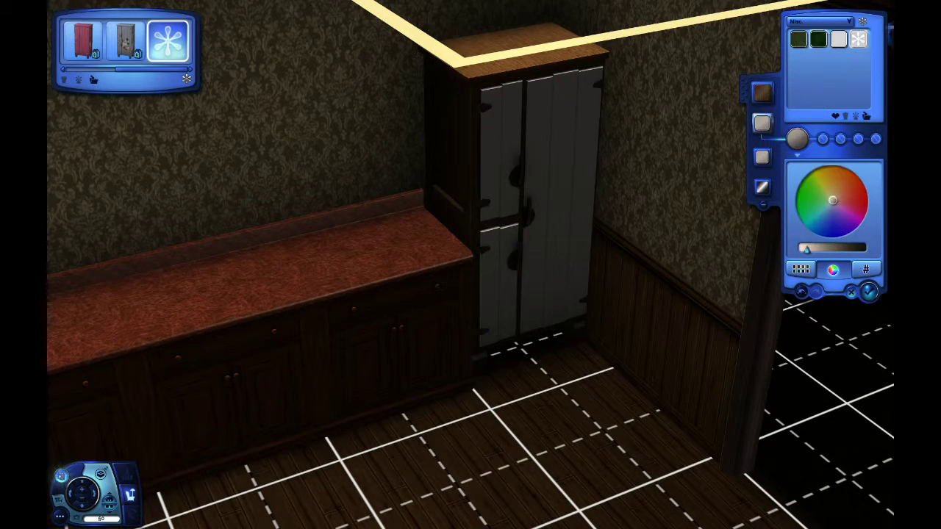
- Give the refrigerator brown wood doors and casing matching the kitchen counters
{"action": "left_click", "coordinate": [859, 79]}
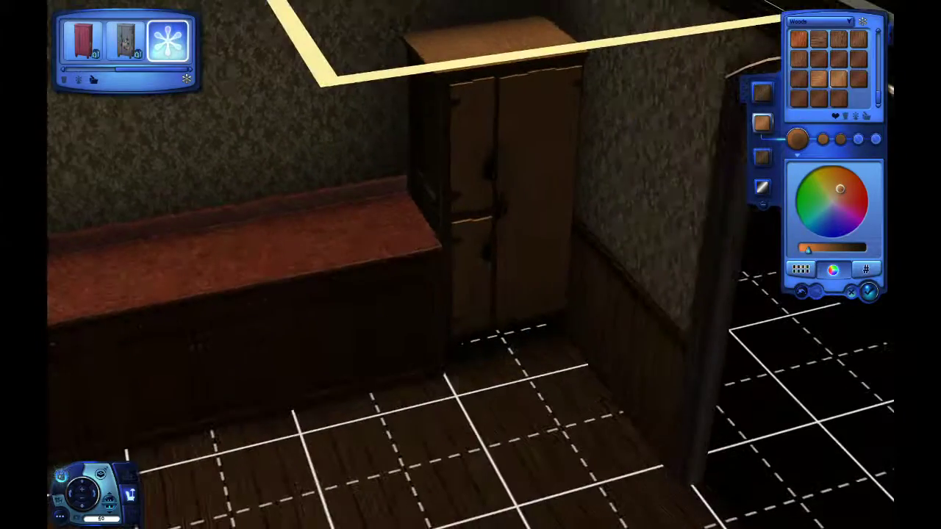
{"action": "left_click", "coordinate": [822, 138]}
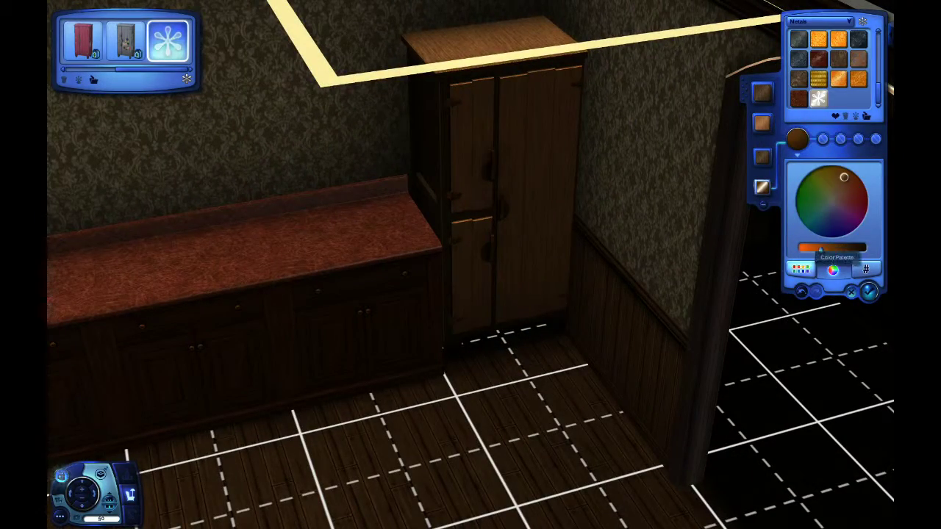
{"action": "key", "text": "Escape"}
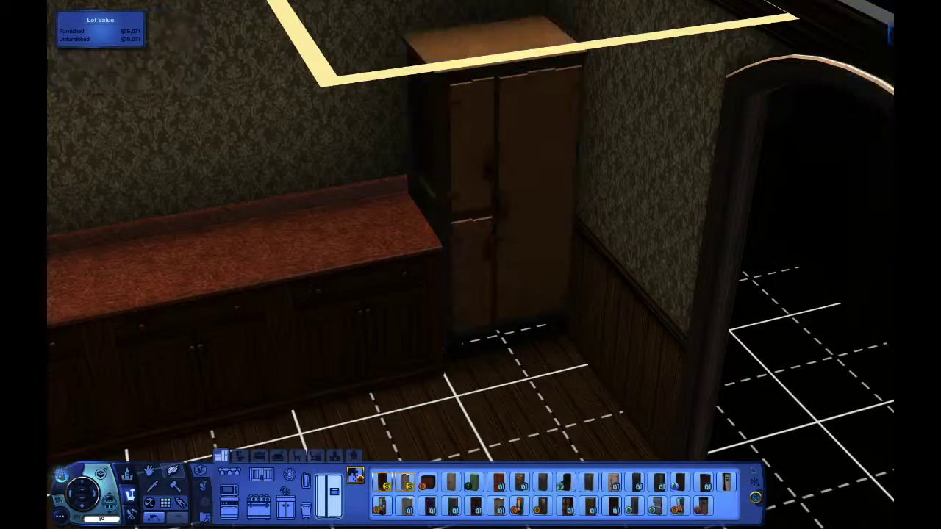
{"action": "key", "text": "Left"}
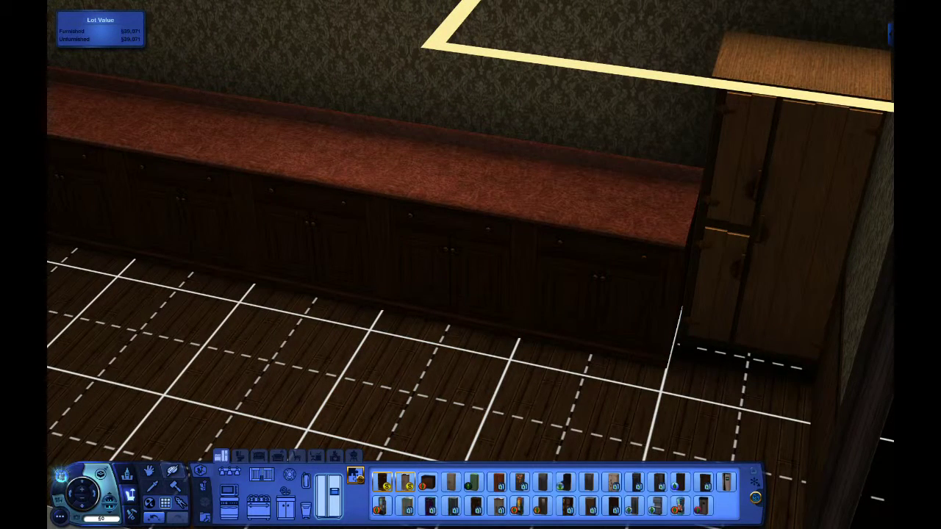
- Give the end counter's top a lighter pinkish Tiles & Mosaic swatch over the dark wood cabinet
{"action": "left_click", "coordinate": [610, 287]}
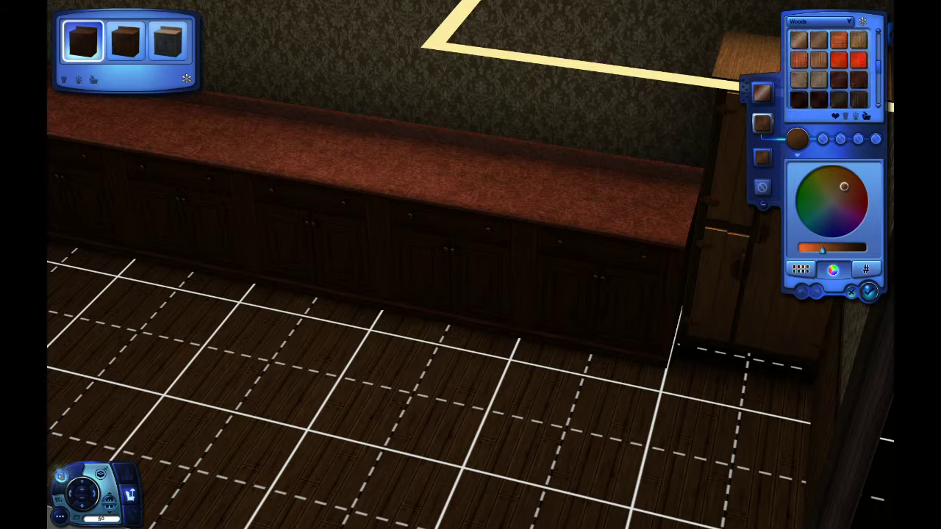
{"action": "scroll", "coordinate": [829, 68], "scroll_direction": "down", "scroll_amount": 2}
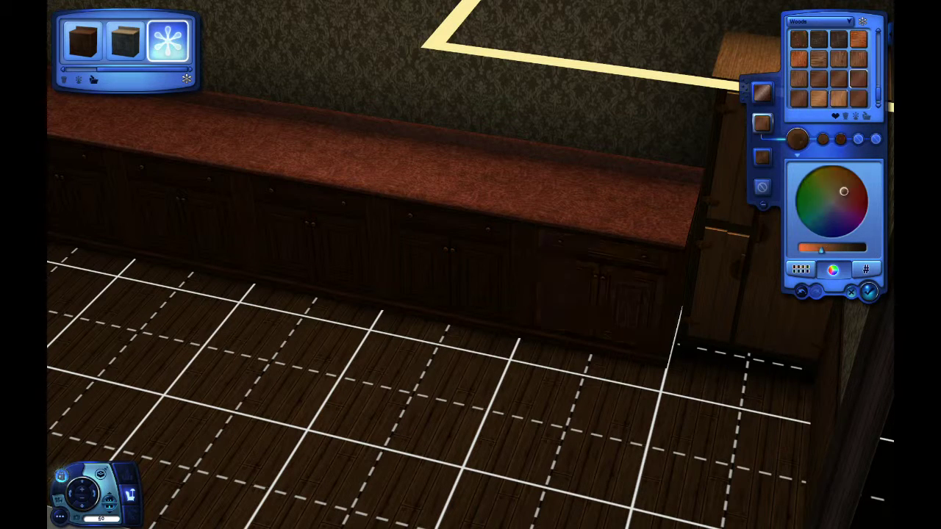
{"action": "scroll", "coordinate": [829, 68], "scroll_direction": "down", "scroll_amount": 2}
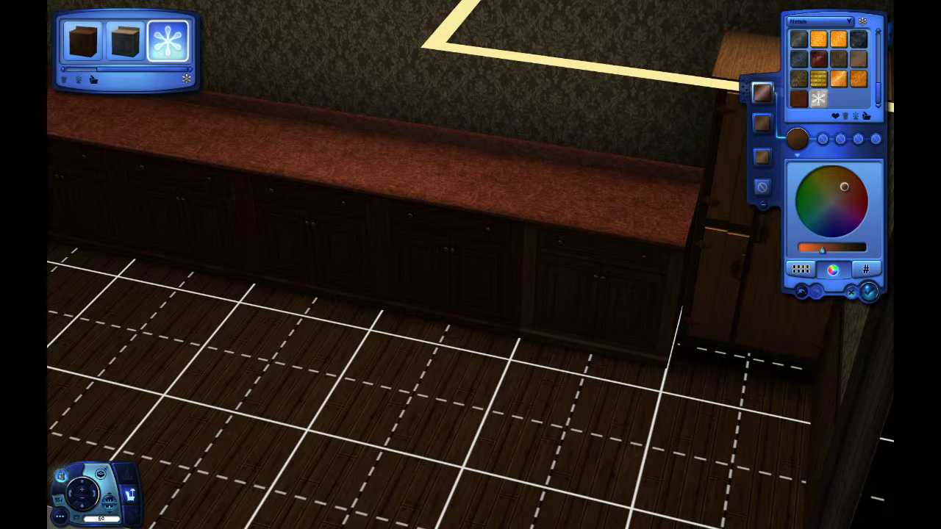
{"action": "left_click", "coordinate": [808, 121]}
{"action": "left_click", "coordinate": [798, 78]}
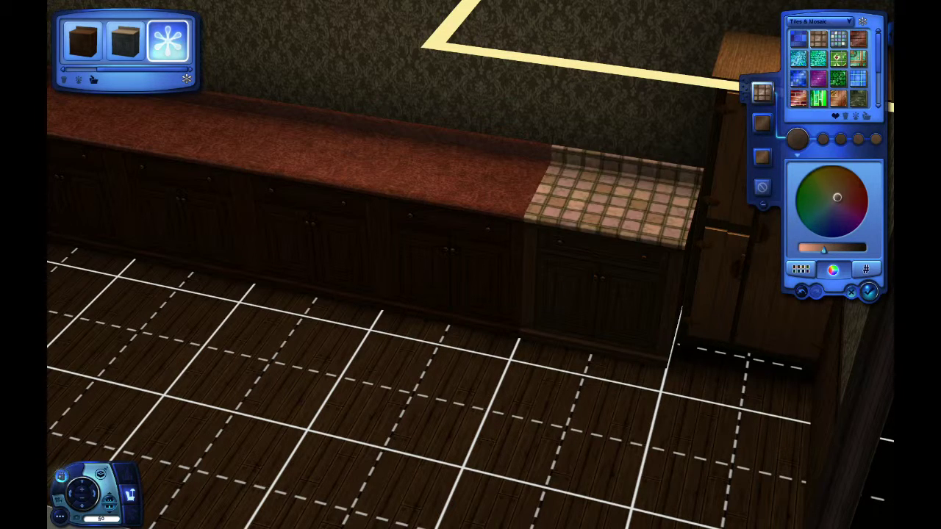
{"action": "left_click", "coordinate": [838, 79]}
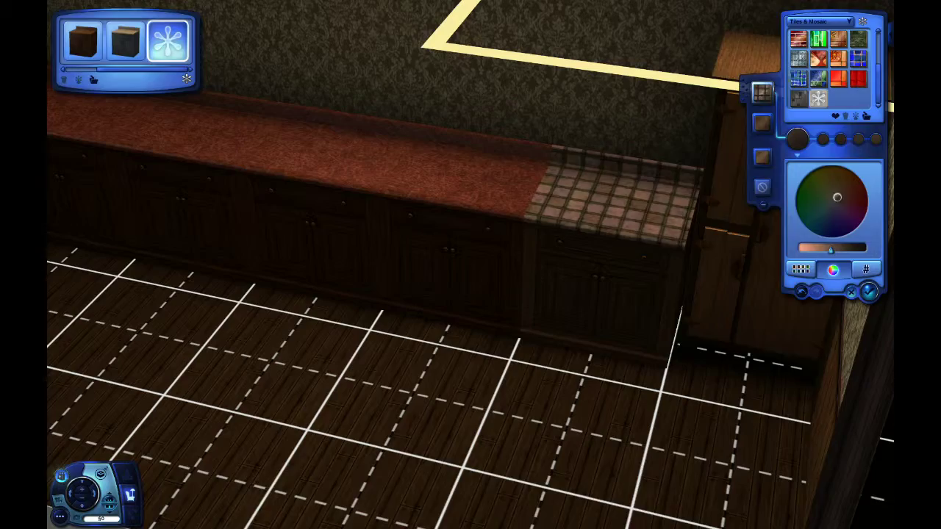
{"action": "left_click", "coordinate": [868, 292]}
- Revisit the tiled counter's style, then switch to the Edit Town map view
{"action": "key", "text": "period"}
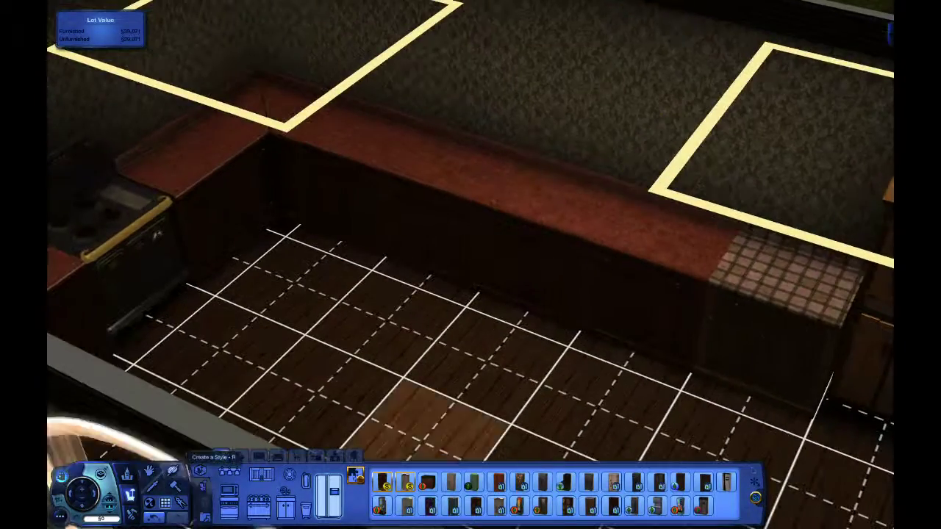
{"action": "left_click", "coordinate": [765, 279]}
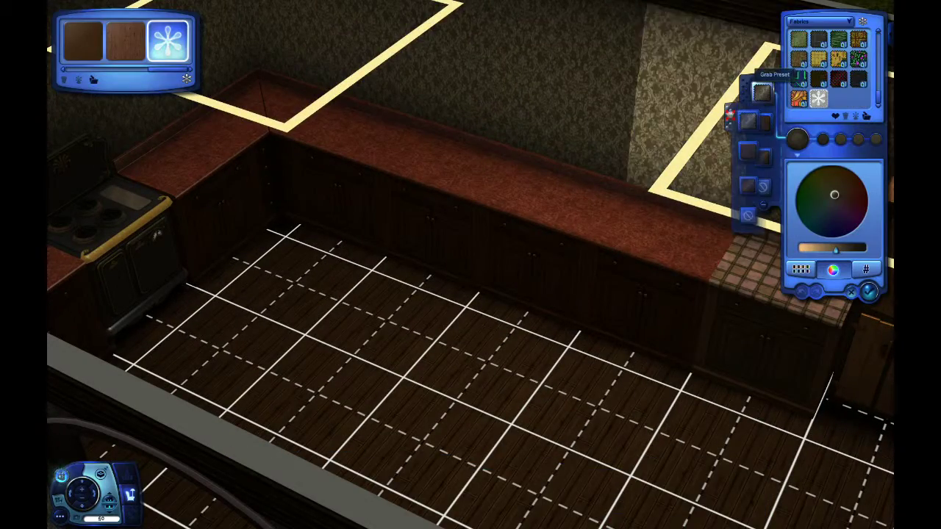
{"action": "mouse_move", "coordinate": [690, 221]}
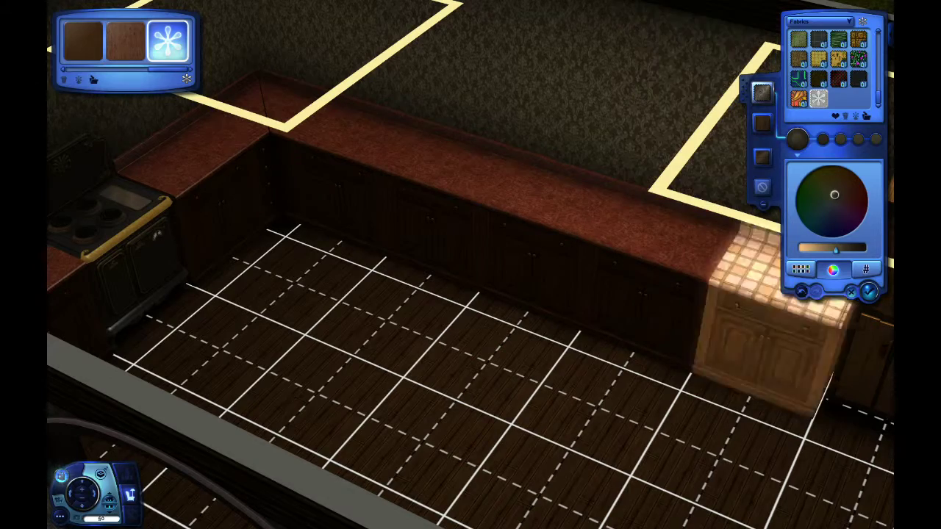
{"action": "key", "text": "Escape"}
{"action": "left_click", "coordinate": [149, 474]}
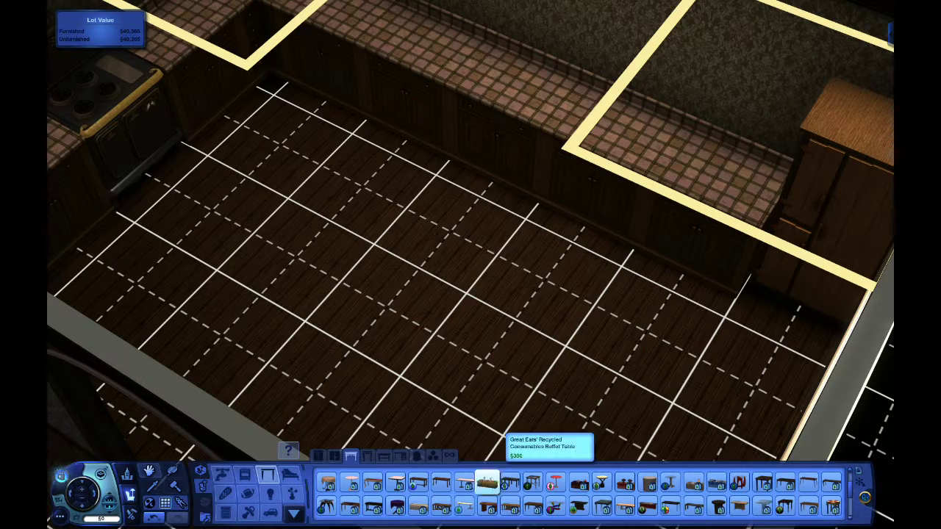
- Place a long dark wood buffet table in the kitchen
{"action": "left_click", "coordinate": [507, 506]}
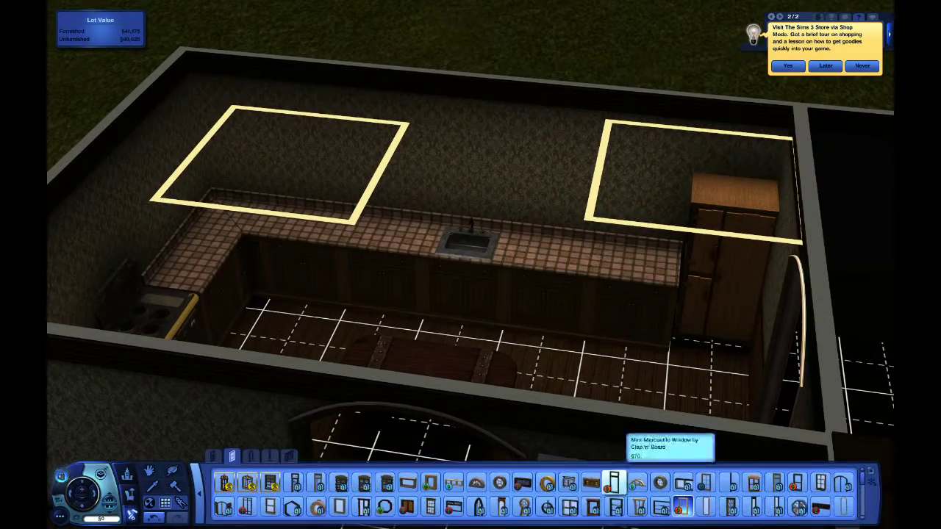
- Hang windows on the kitchen walls and give them wooden frames
{"action": "scroll", "coordinate": [533, 494], "scroll_direction": "down", "scroll_amount": 1}
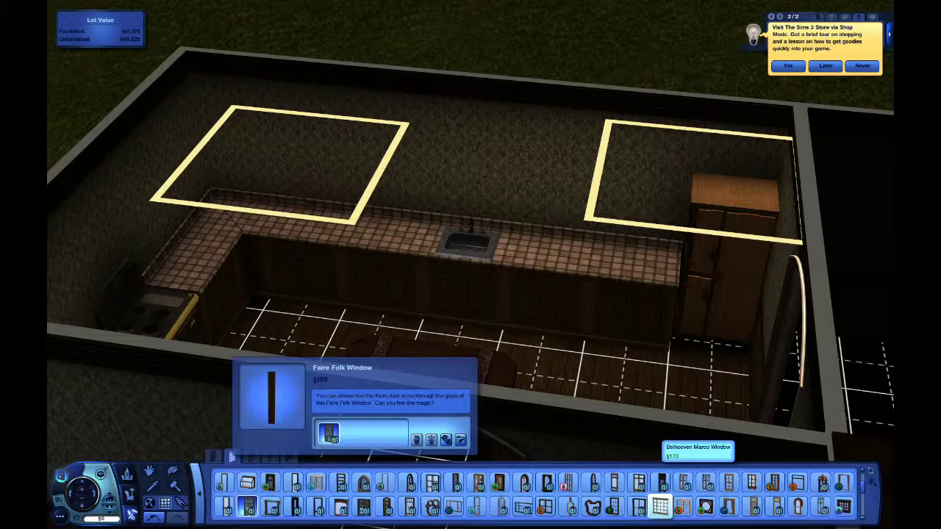
{"action": "left_click", "coordinate": [248, 506]}
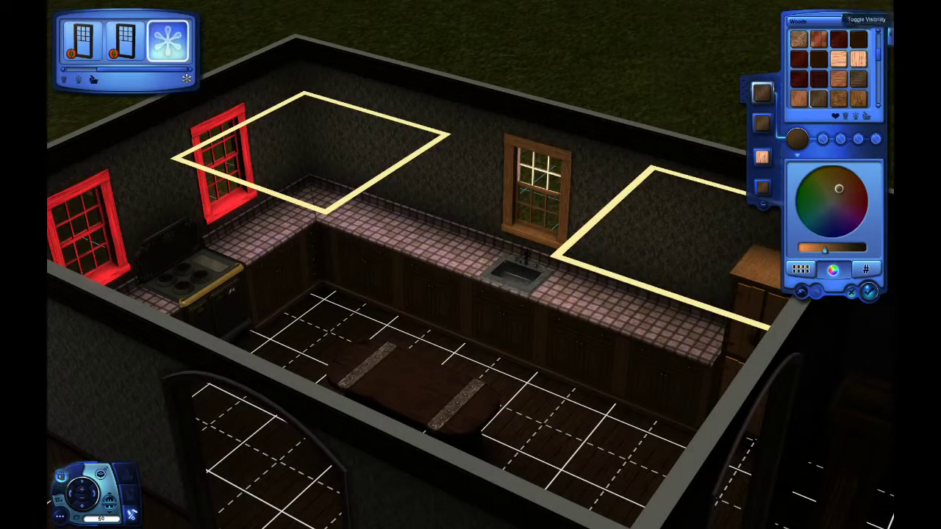
{"action": "left_click", "coordinate": [224, 188]}
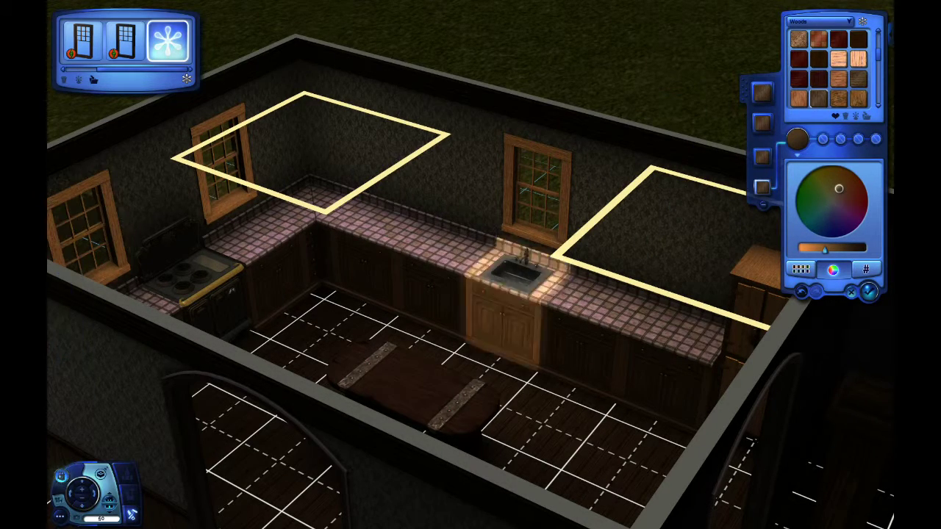
{"action": "left_click", "coordinate": [869, 292]}
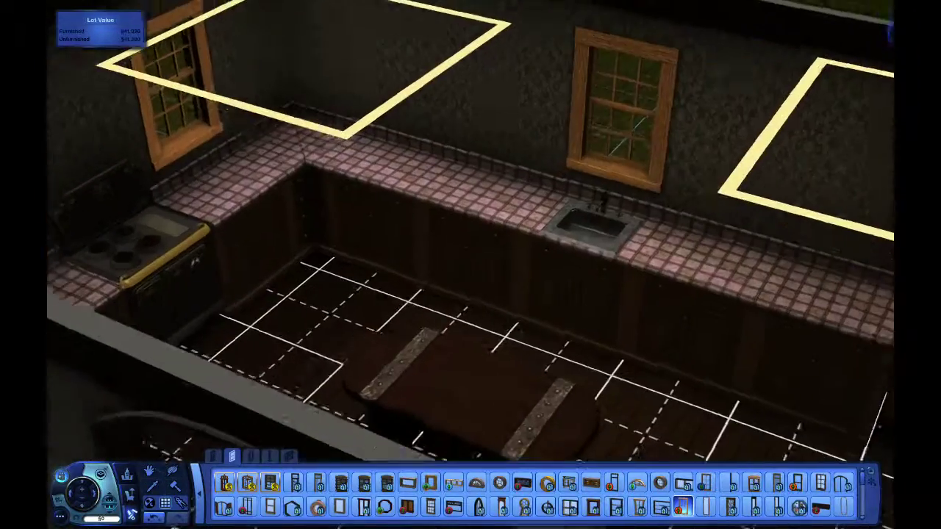
- Place lemons on the kitchen counter beside the cabinet
{"action": "key", "text": "F2"}
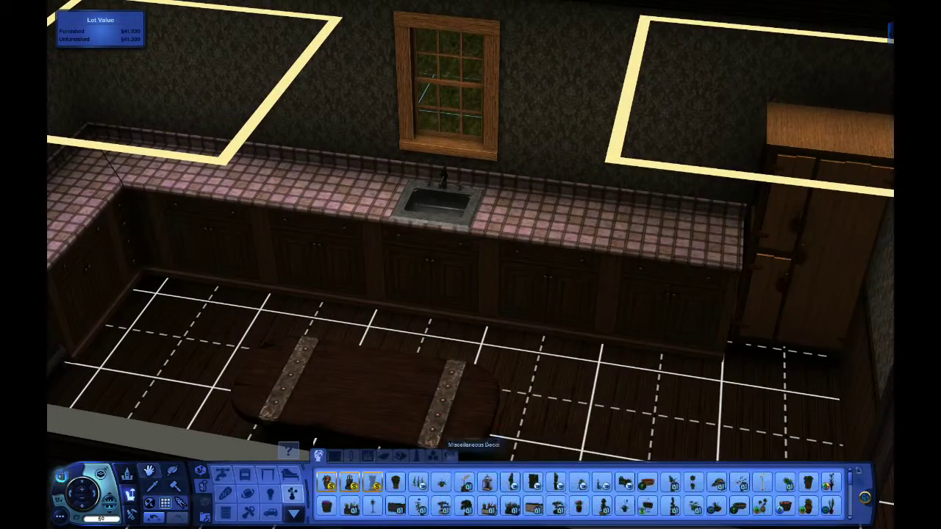
{"action": "scroll", "coordinate": [555, 506], "scroll_direction": "down", "scroll_amount": 1}
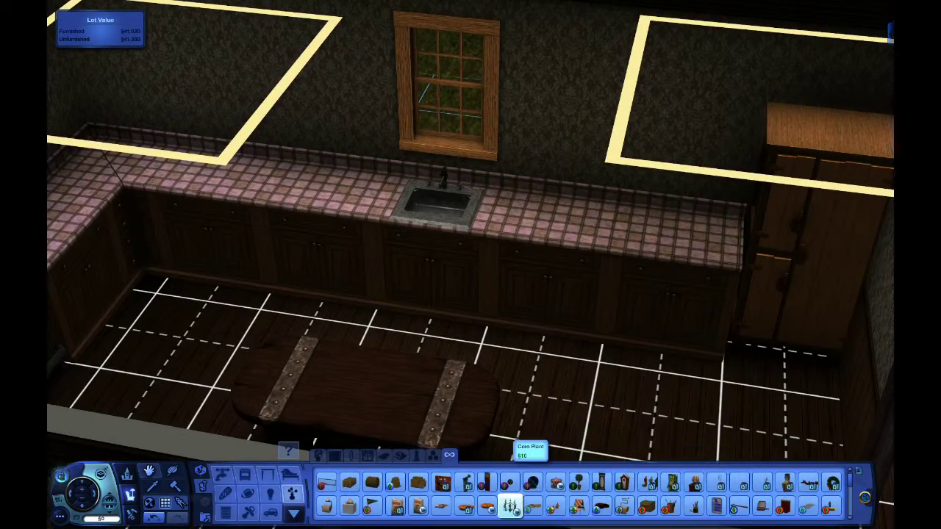
{"action": "scroll", "coordinate": [511, 506], "scroll_direction": "down", "scroll_amount": 1}
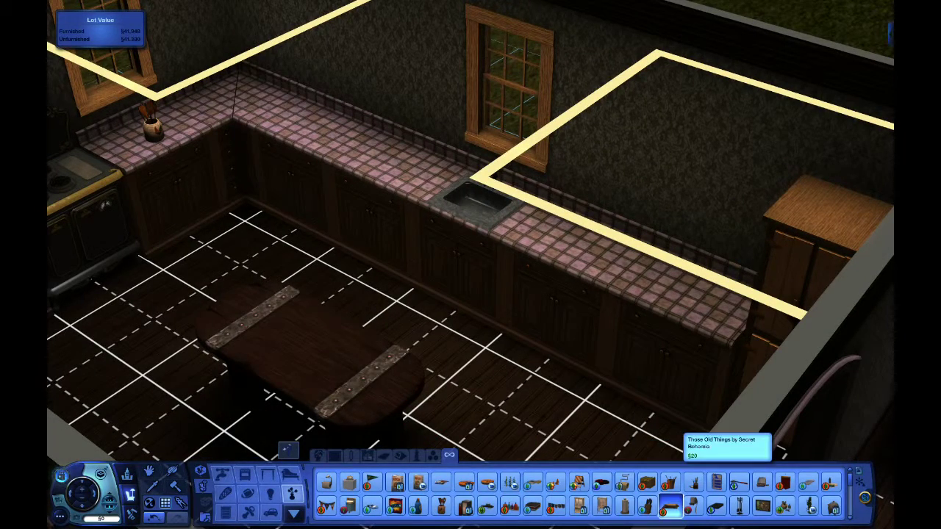
{"action": "scroll", "coordinate": [670, 507], "scroll_direction": "down", "scroll_amount": 1}
{"action": "left_click", "coordinate": [509, 506]}
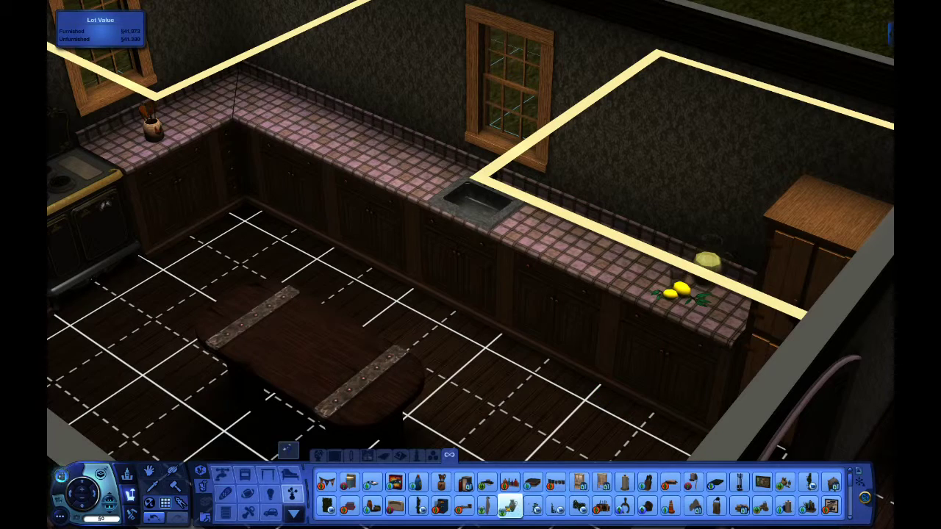
- Set the water jugs on top of the kitchen cabinet
{"action": "left_click", "coordinate": [761, 507]}
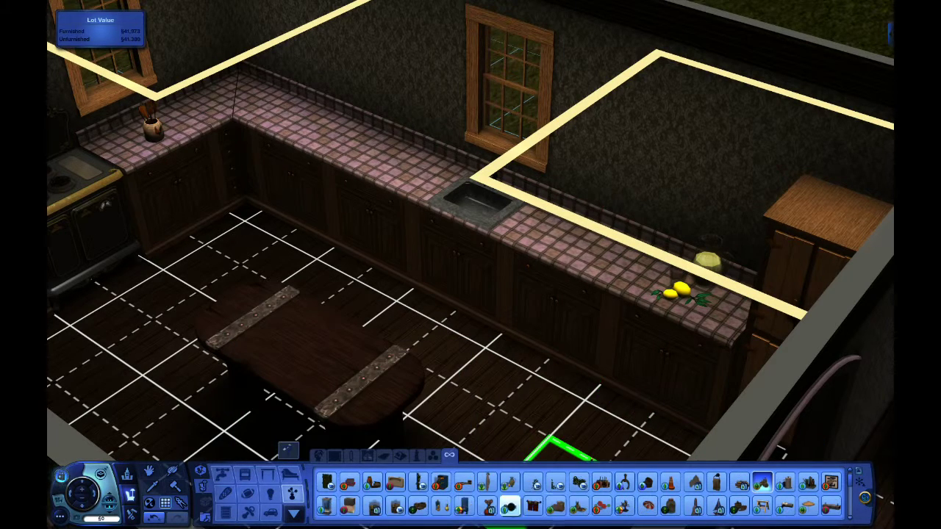
{"action": "scroll", "coordinate": [580, 506], "scroll_direction": "down", "scroll_amount": 1}
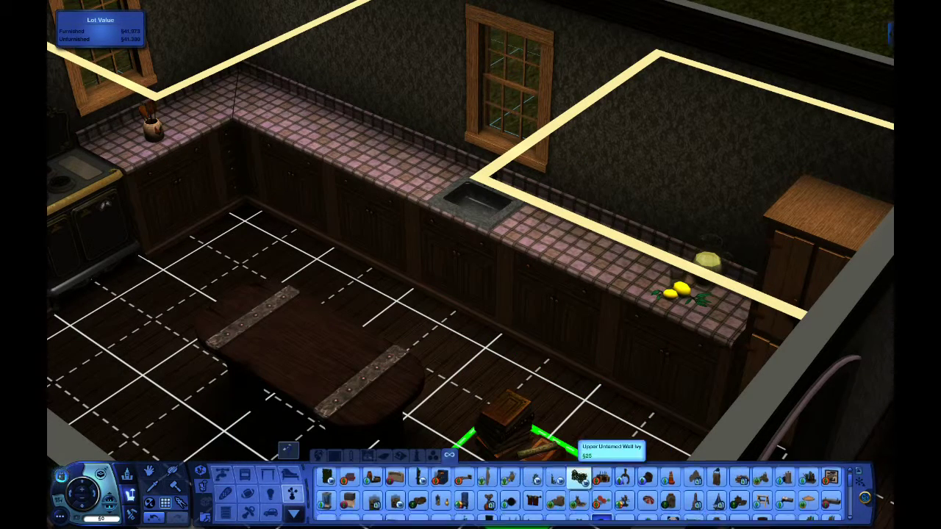
{"action": "scroll", "coordinate": [693, 482], "scroll_direction": "down", "scroll_amount": 1}
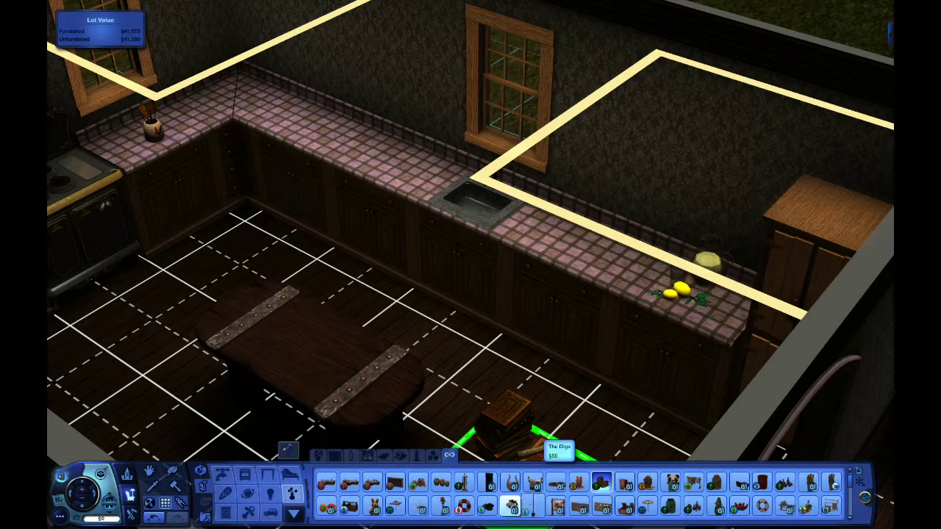
{"action": "scroll", "coordinate": [715, 508], "scroll_direction": "down", "scroll_amount": 1}
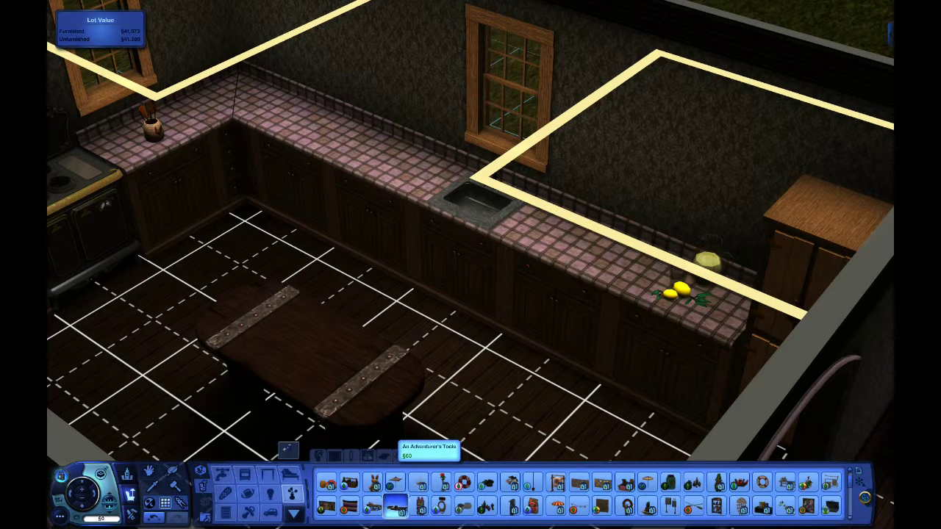
{"action": "left_click", "coordinate": [395, 506]}
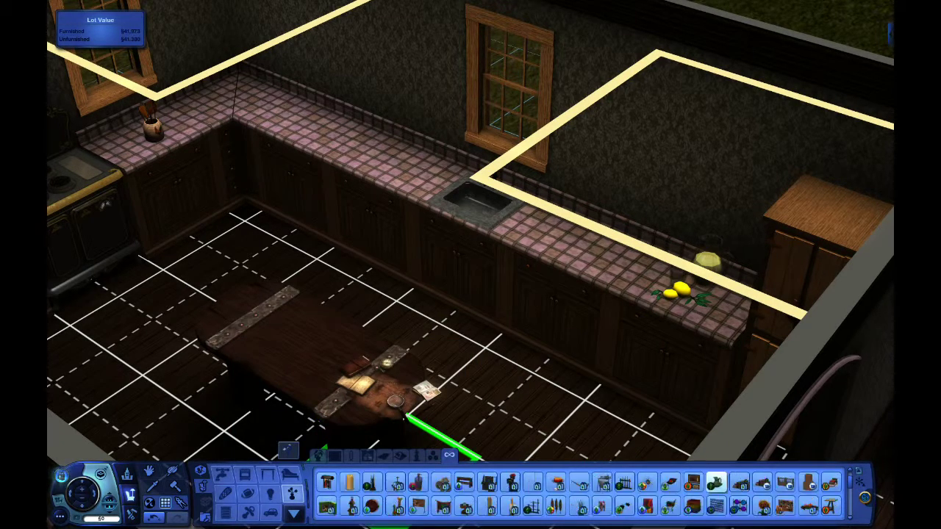
{"action": "scroll", "coordinate": [610, 507], "scroll_direction": "down", "scroll_amount": 1}
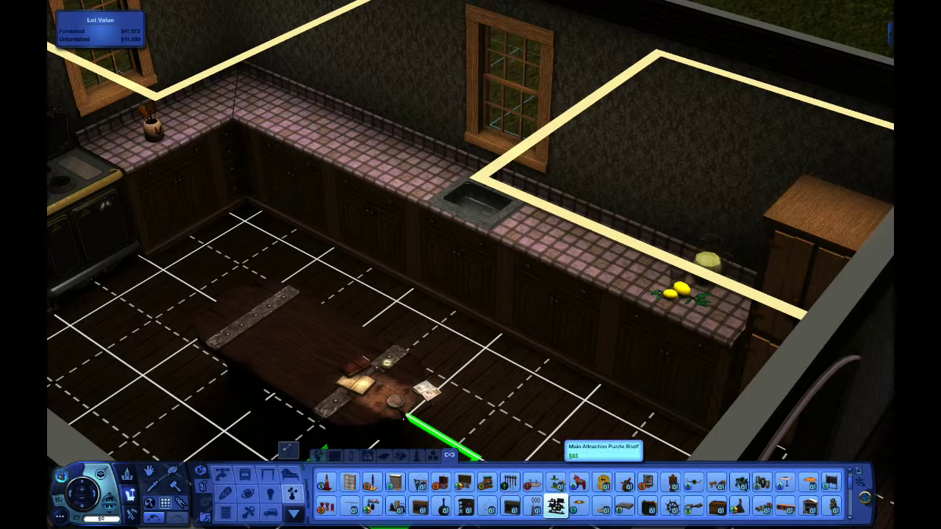
{"action": "left_click", "coordinate": [561, 506]}
{"action": "left_click", "coordinate": [860, 183]}
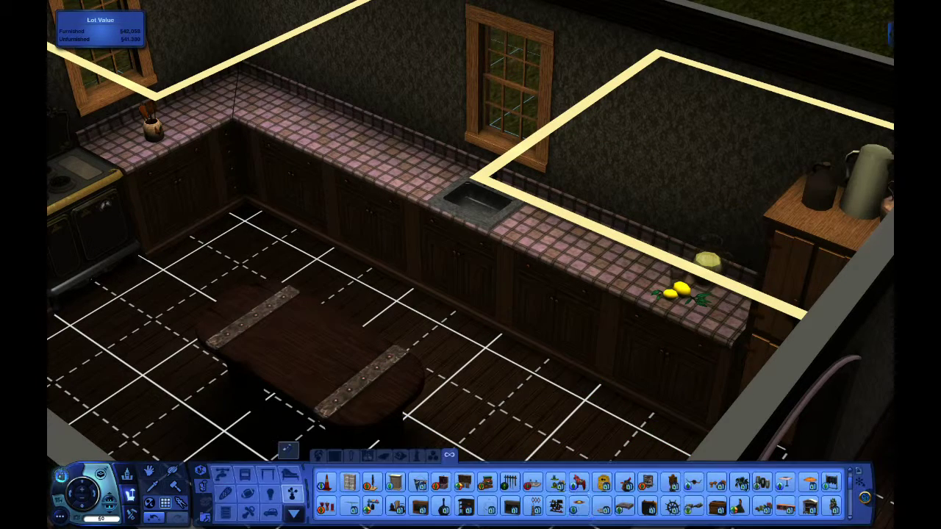
- Hang a wooden rack near the sink, the Pan of Plants Sculpture, and a dish shelf above the stove
{"action": "left_click", "coordinate": [578, 482]}
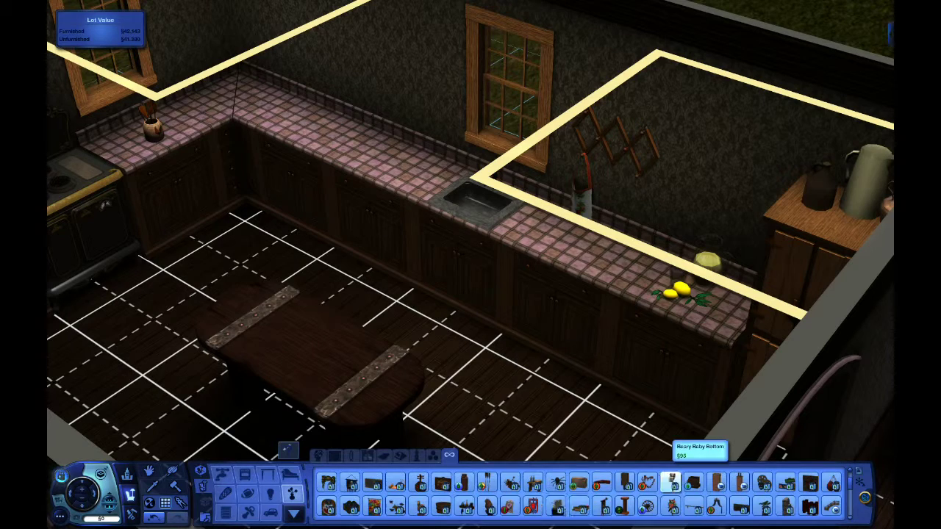
{"action": "mouse_move", "coordinate": [465, 506]}
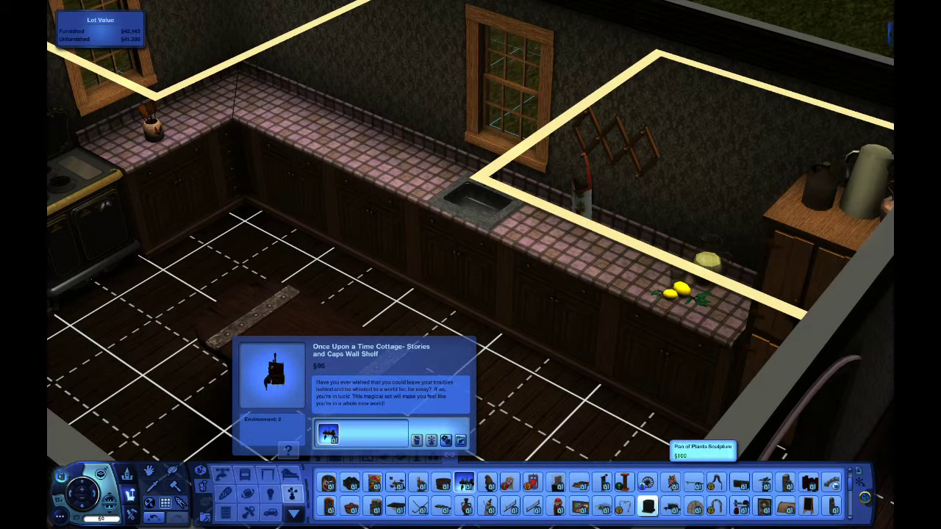
{"action": "scroll", "coordinate": [673, 506], "scroll_direction": "down", "scroll_amount": 2}
{"action": "left_click", "coordinate": [670, 506]}
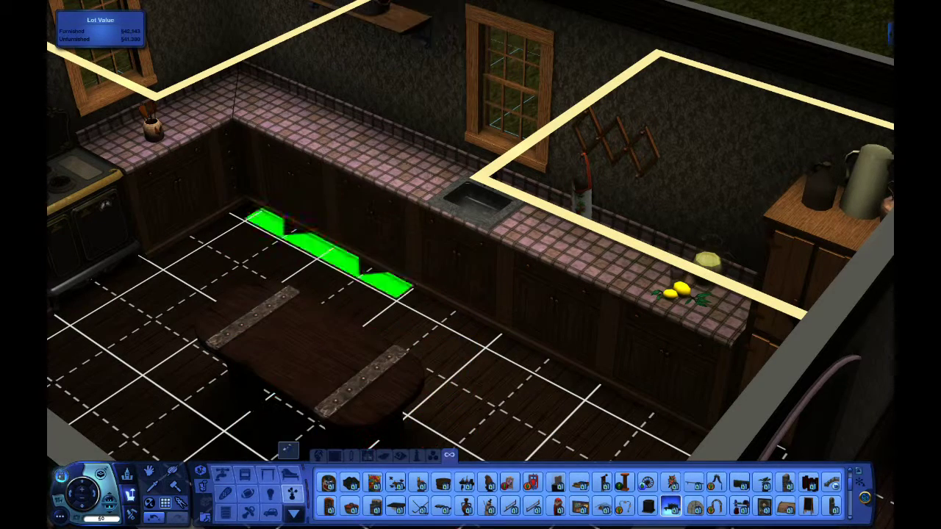
{"action": "scroll", "coordinate": [470, 264], "scroll_direction": "up", "scroll_amount": 3}
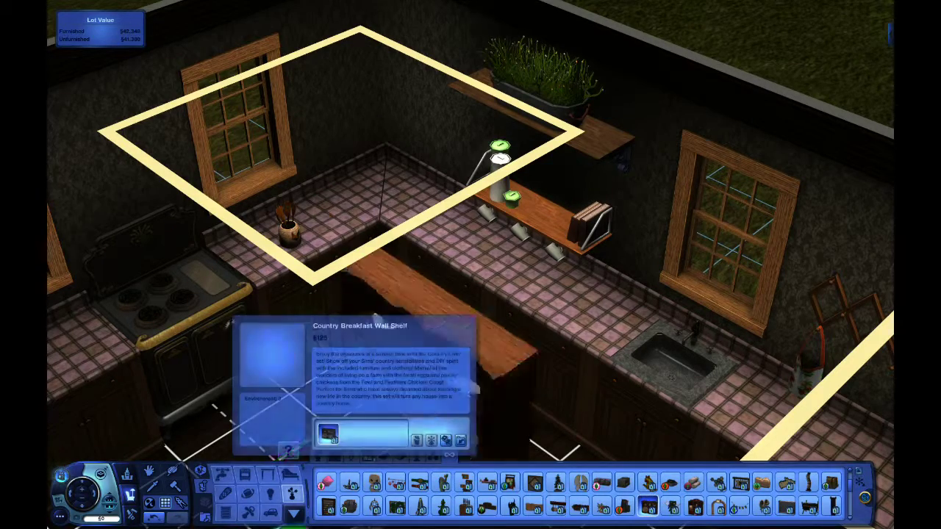
{"action": "scroll", "coordinate": [647, 506], "scroll_direction": "down", "scroll_amount": 1}
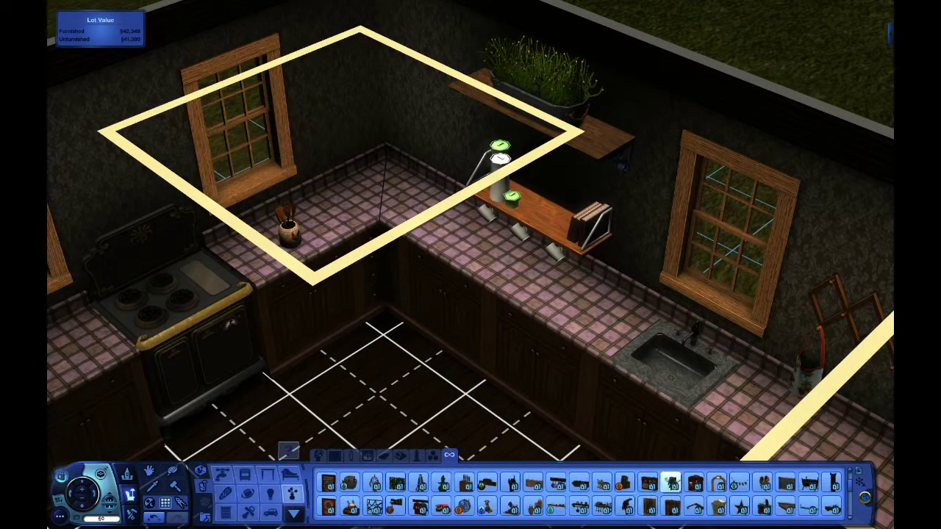
{"action": "left_click", "coordinate": [350, 482]}
{"action": "left_click", "coordinate": [147, 162]}
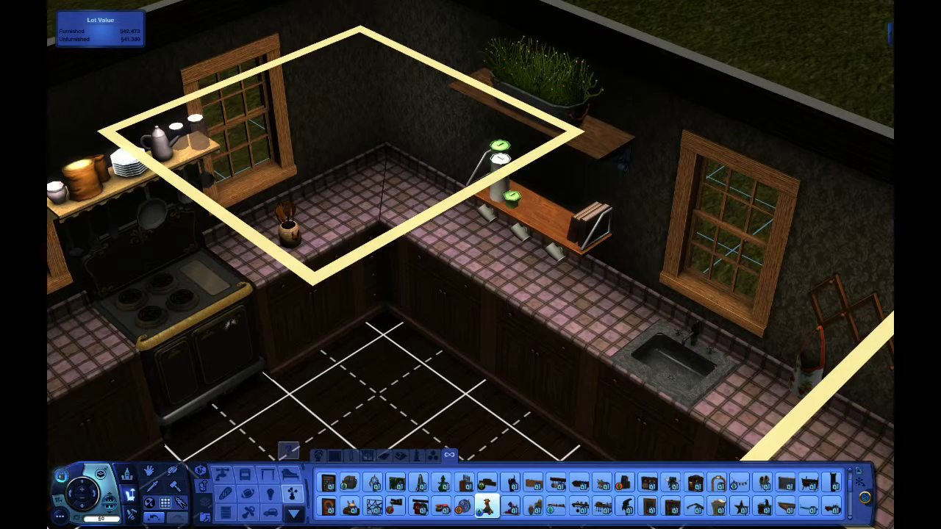
- Pan the view toward the kitchen table and switch to the Pets catalog
{"action": "key", "text": "s"}
{"action": "scroll", "coordinate": [601, 506], "scroll_direction": "down", "scroll_amount": 1}
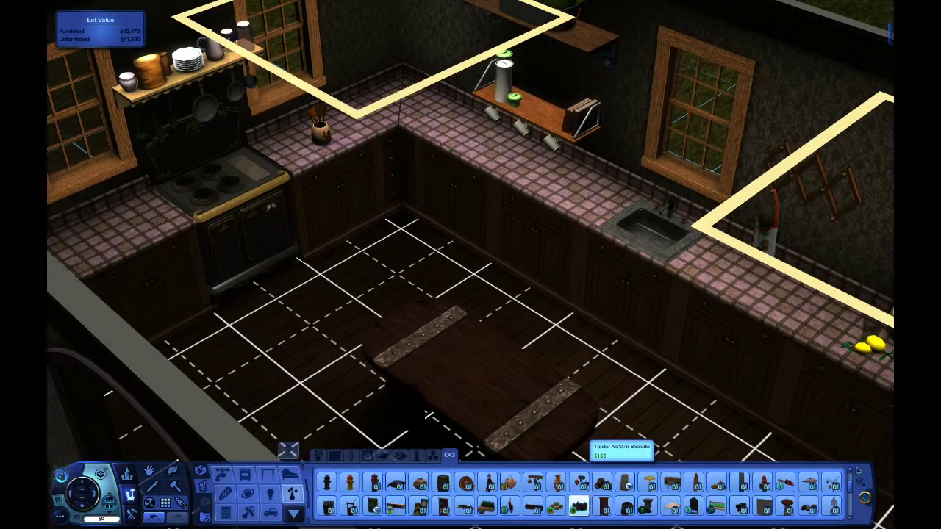
{"action": "scroll", "coordinate": [601, 506], "scroll_direction": "down", "scroll_amount": 1}
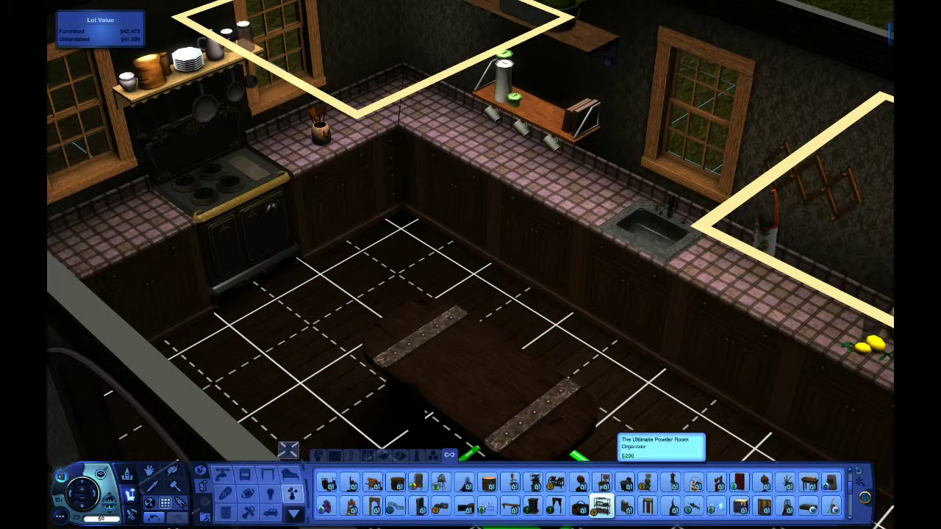
{"action": "left_click", "coordinate": [131, 494]}
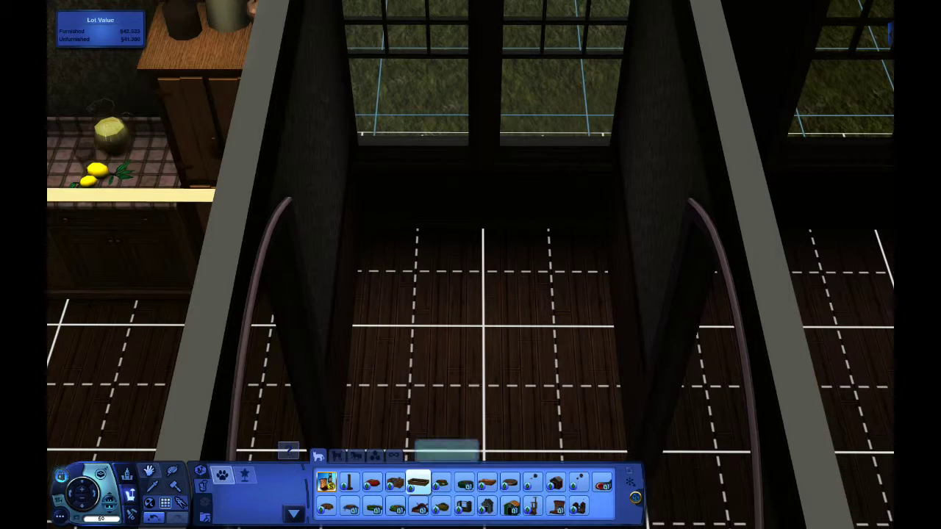
- Place a leopard pet bed under the window and recolour the food bowl from red to tan
{"action": "left_click", "coordinate": [440, 481]}
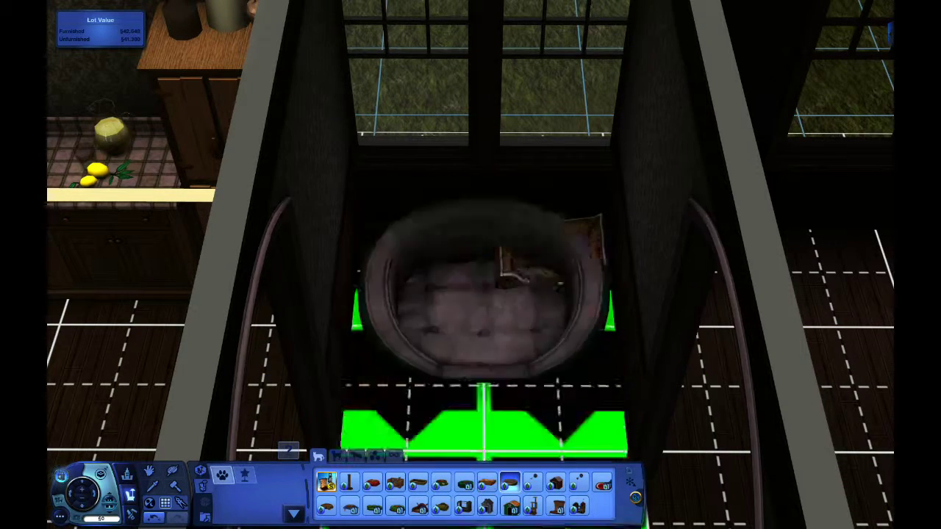
{"action": "left_click", "coordinate": [552, 253]}
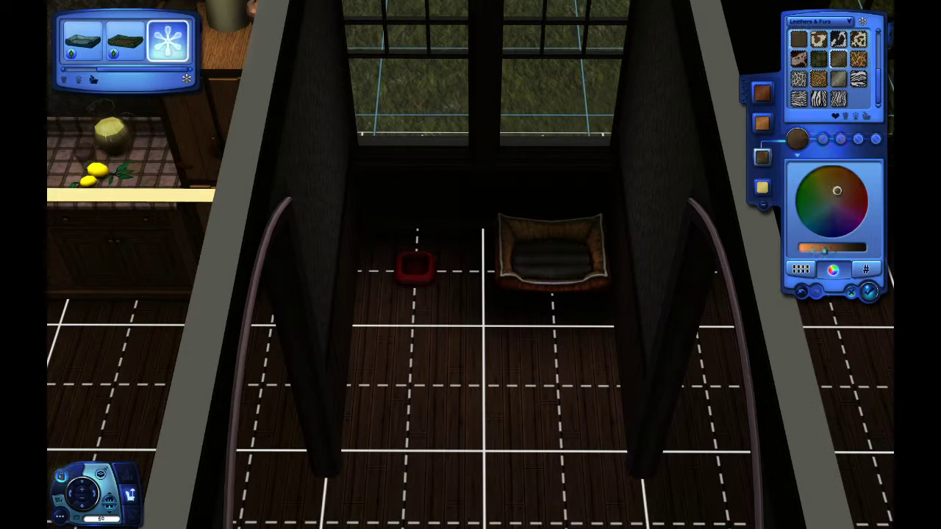
{"action": "left_click", "coordinate": [416, 266]}
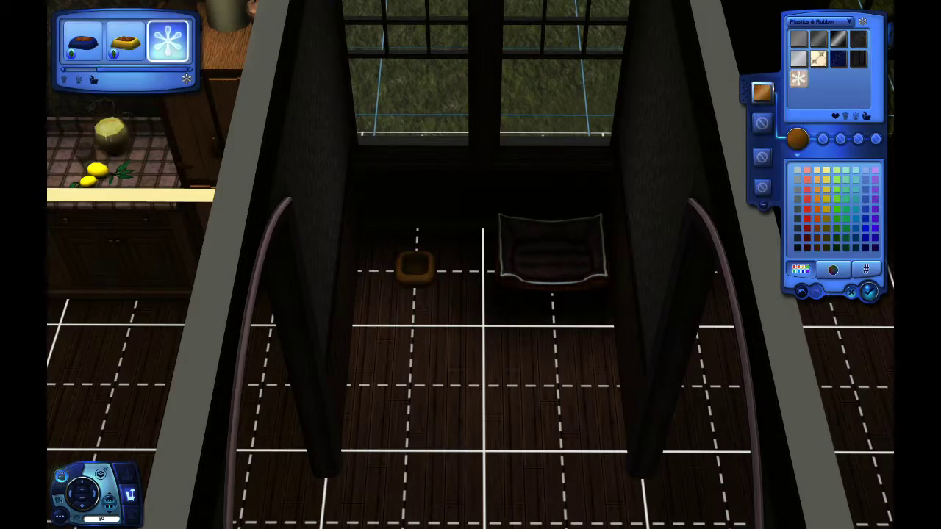
{"action": "left_click", "coordinate": [869, 292]}
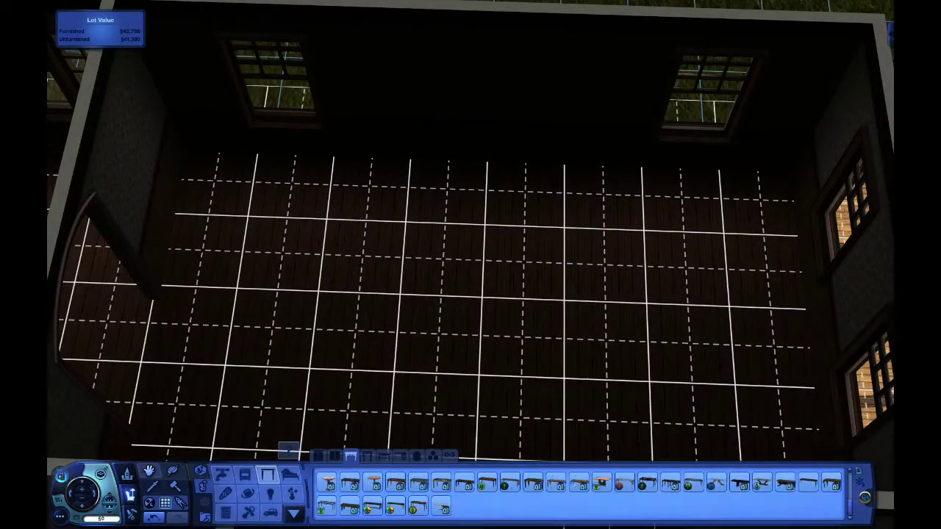
- Place the dining table mid-room, add a chair, and enable the moveobjects cheat
{"action": "scroll", "coordinate": [533, 485], "scroll_direction": "up", "scroll_amount": 1}
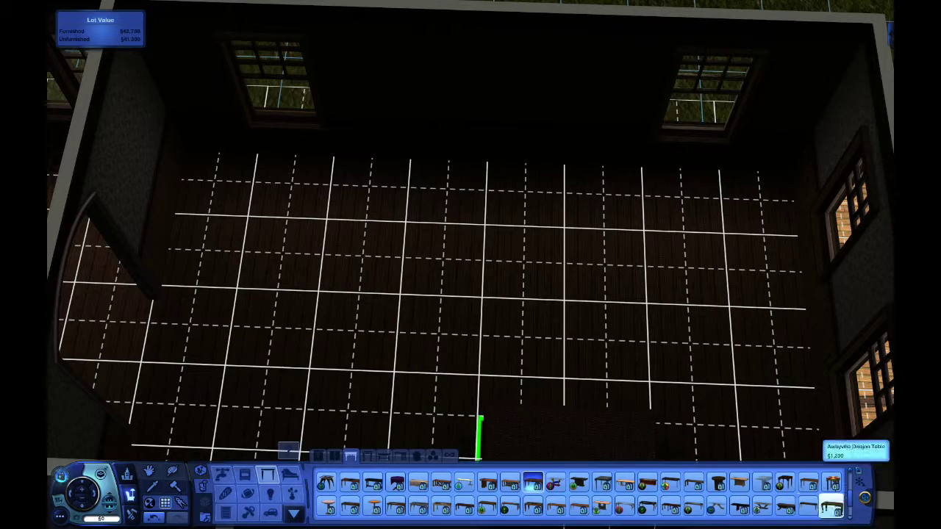
{"action": "left_click", "coordinate": [478, 367]}
{"action": "left_click", "coordinate": [337, 456]}
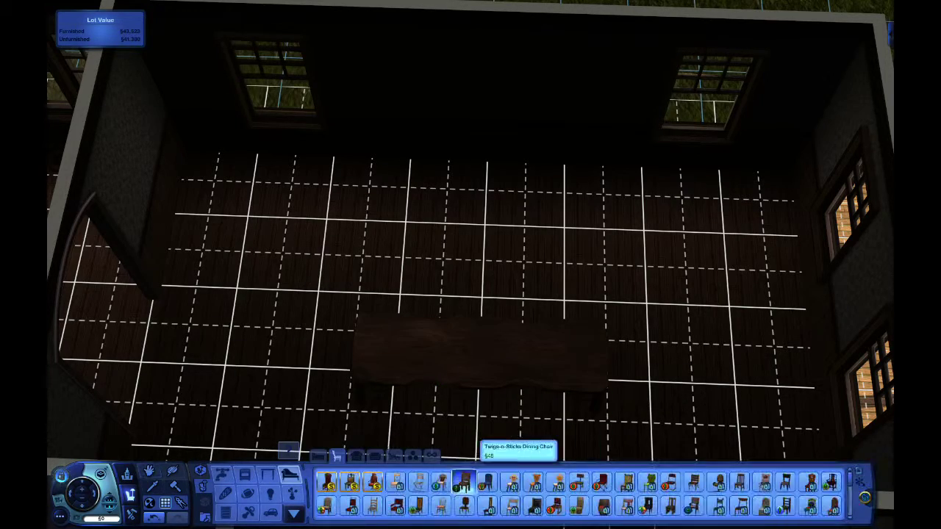
{"action": "left_click", "coordinate": [463, 481]}
{"action": "key", "text": "ctrl+shift+c"}
{"action": "type", "text": "n"}
{"action": "key", "text": "Return"}
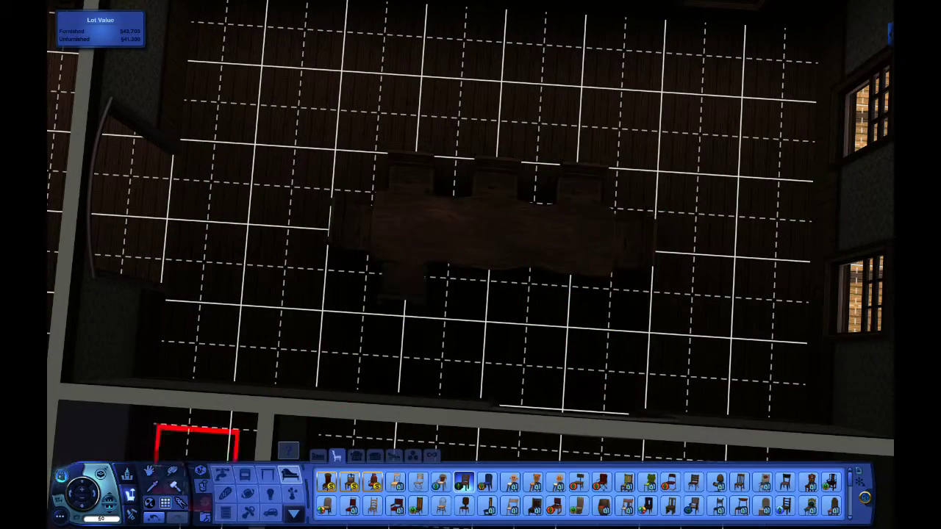
- Place a tall hutch against the dining room's back wall
{"action": "scroll", "coordinate": [460, 320], "scroll_direction": "down", "scroll_amount": 3}
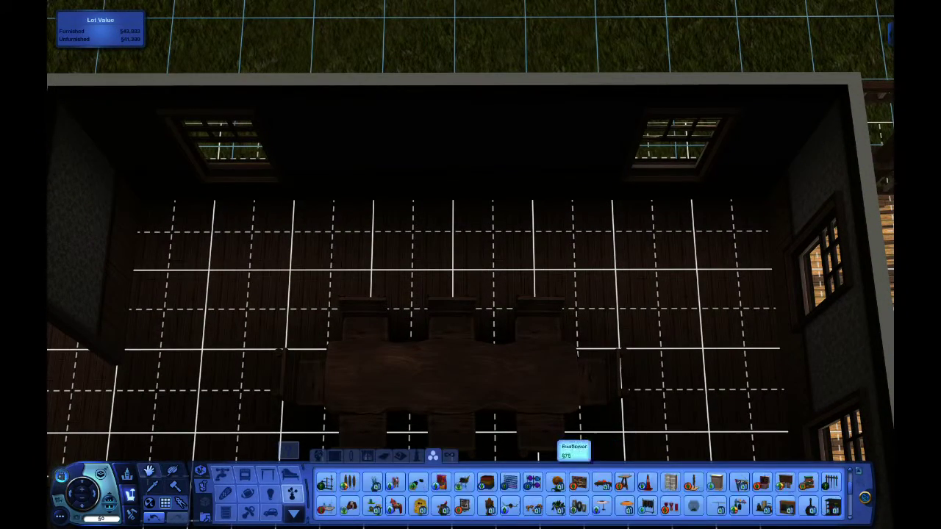
{"action": "mouse_move", "coordinate": [833, 483]}
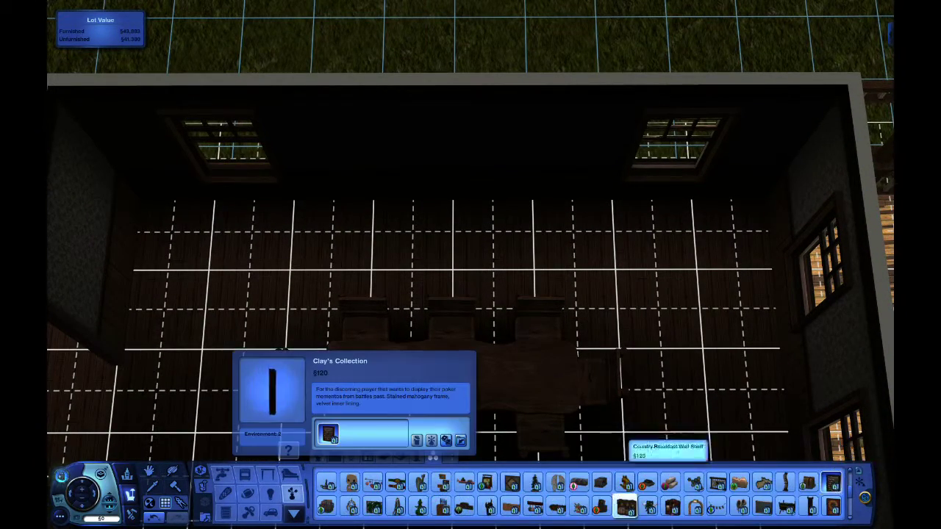
{"action": "scroll", "coordinate": [548, 505], "scroll_direction": "down", "scroll_amount": 2}
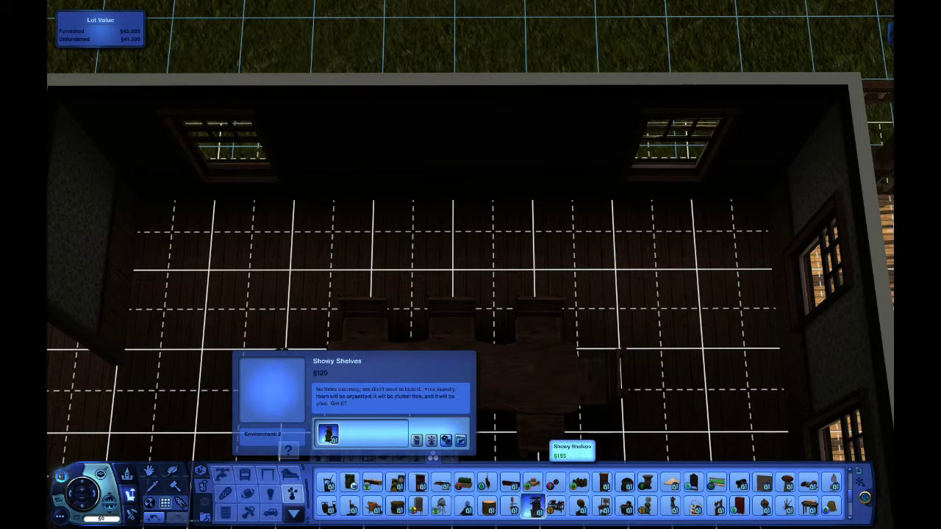
{"action": "scroll", "coordinate": [519, 505], "scroll_direction": "down", "scroll_amount": 2}
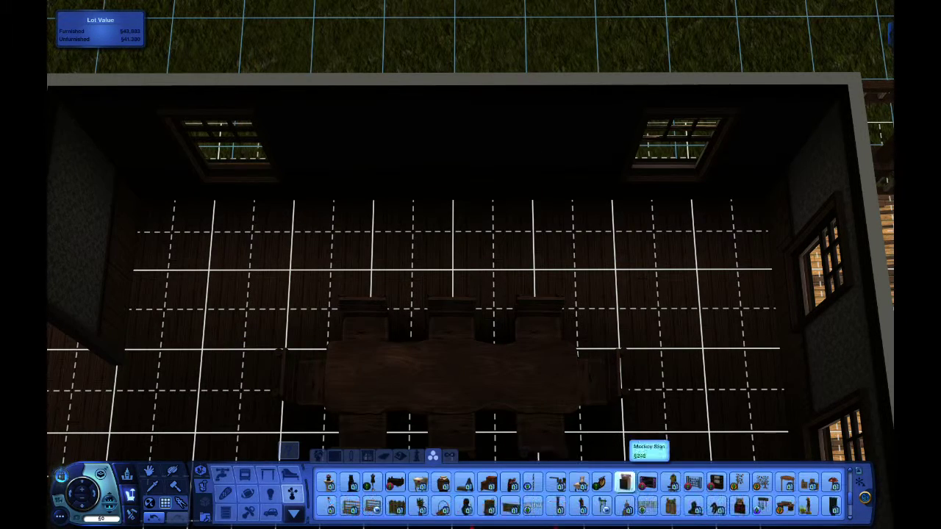
{"action": "left_click", "coordinate": [487, 506]}
{"action": "left_click", "coordinate": [450, 173]}
- Hang two paintings on the dining room wall beside the hutch
{"action": "left_click", "coordinate": [334, 456]}
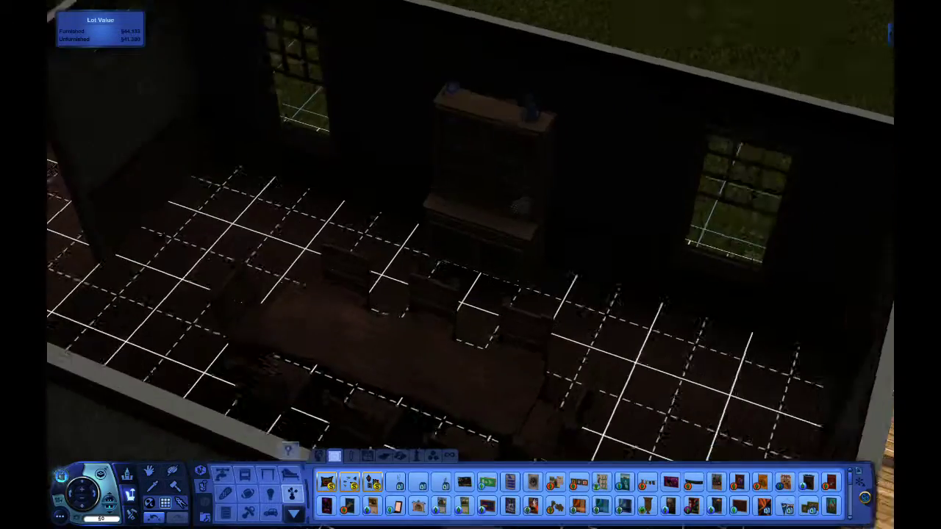
{"action": "scroll", "coordinate": [579, 506], "scroll_direction": "down", "scroll_amount": 1}
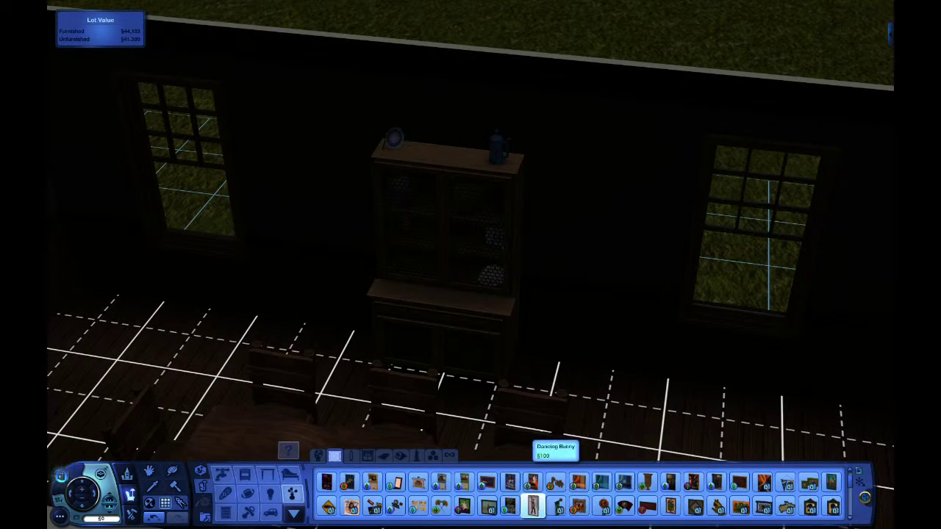
{"action": "left_click", "coordinate": [810, 506]}
{"action": "left_click", "coordinate": [285, 180]}
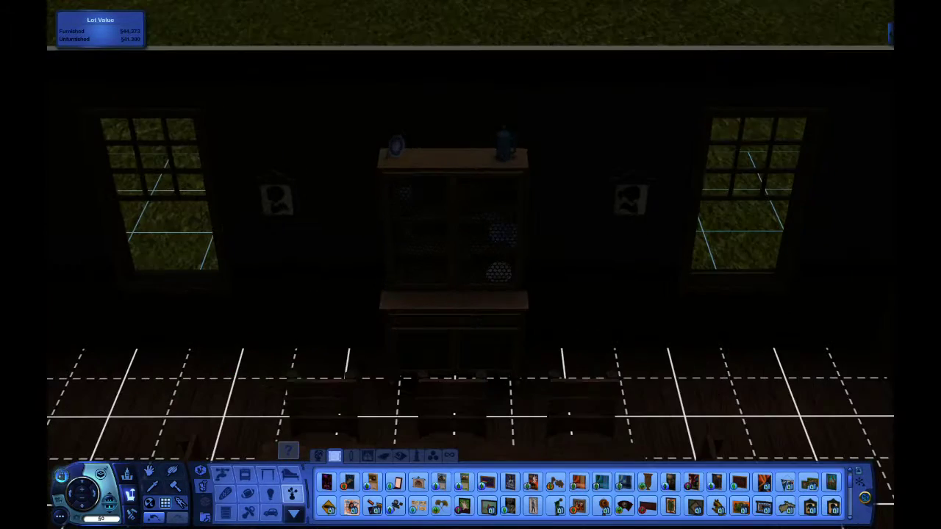
{"action": "scroll", "coordinate": [602, 481], "scroll_direction": "down", "scroll_amount": 2}
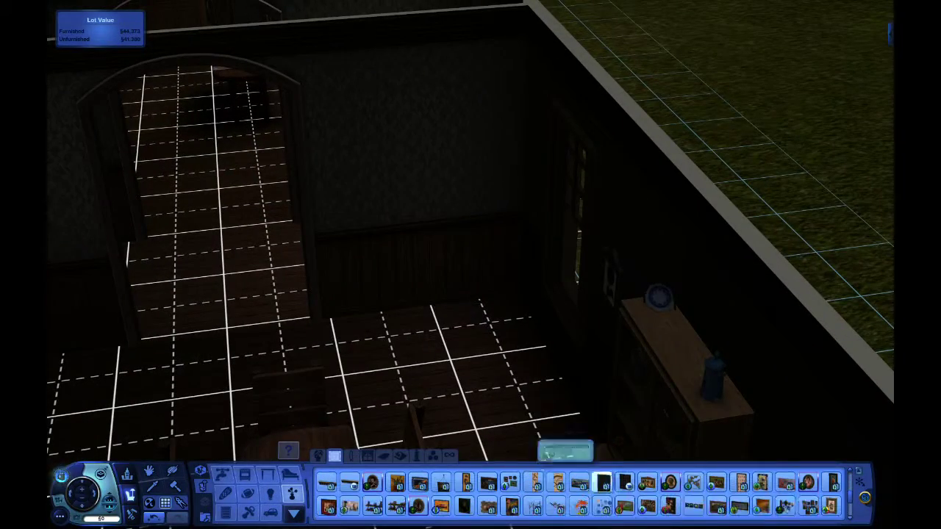
{"action": "left_click", "coordinate": [430, 324]}
- Hang a portrait collage on the back wall after trying the Scene in Four Parts painting
{"action": "key", "text": "period"}
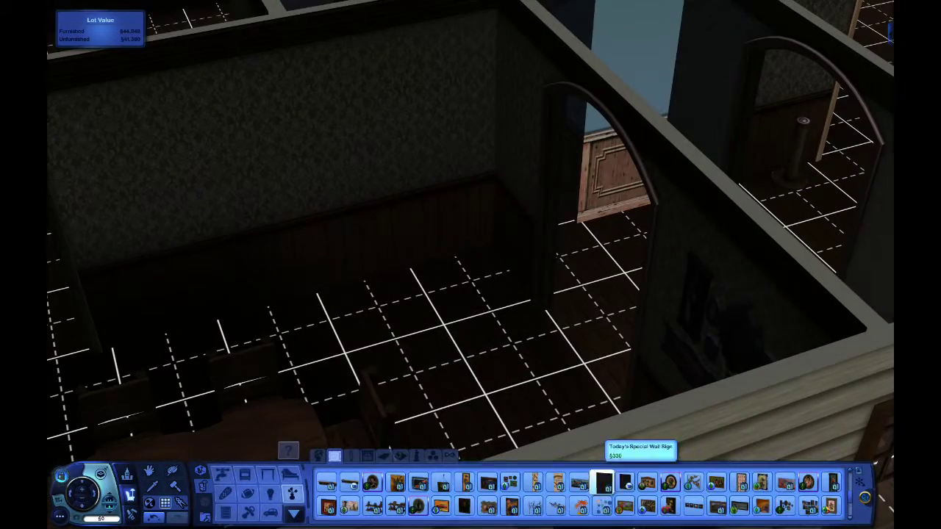
{"action": "left_click", "coordinate": [625, 506]}
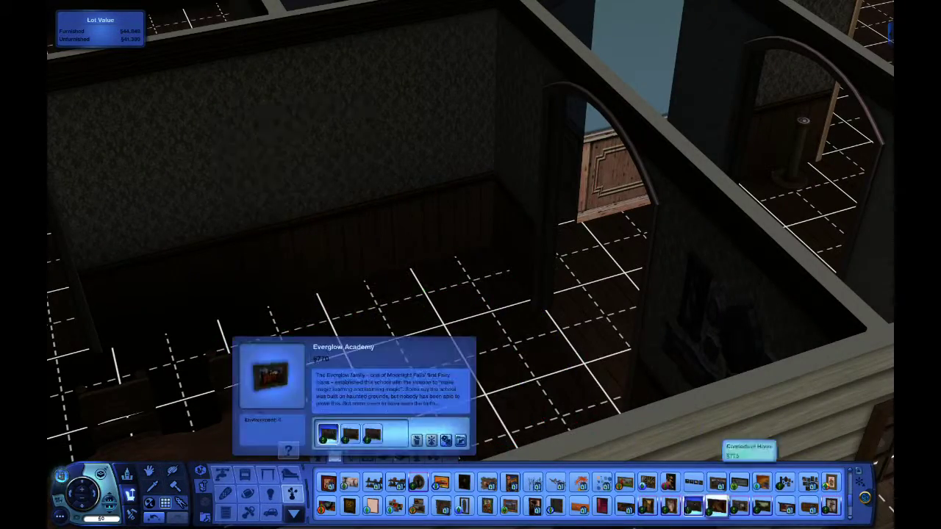
{"action": "scroll", "coordinate": [762, 507], "scroll_direction": "down", "scroll_amount": 1}
{"action": "left_click", "coordinate": [808, 481]}
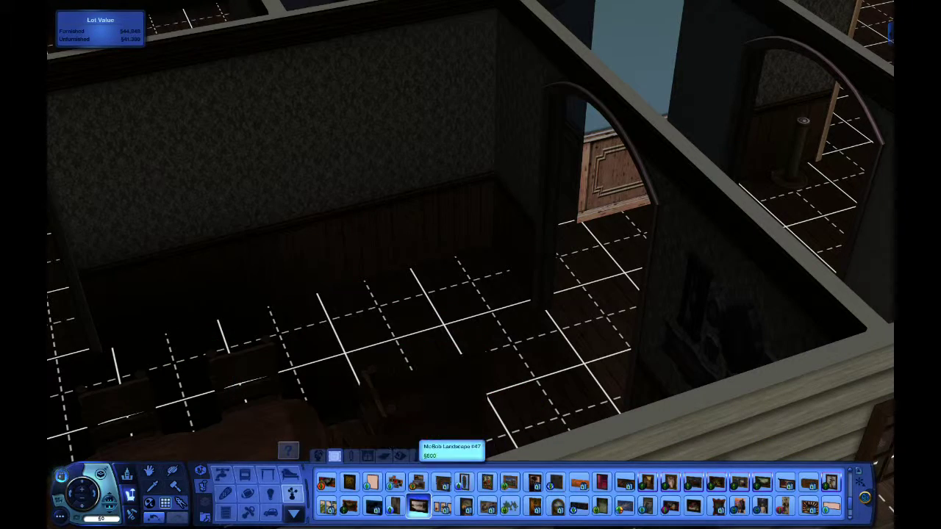
{"action": "scroll", "coordinate": [717, 505], "scroll_direction": "down", "scroll_amount": 1}
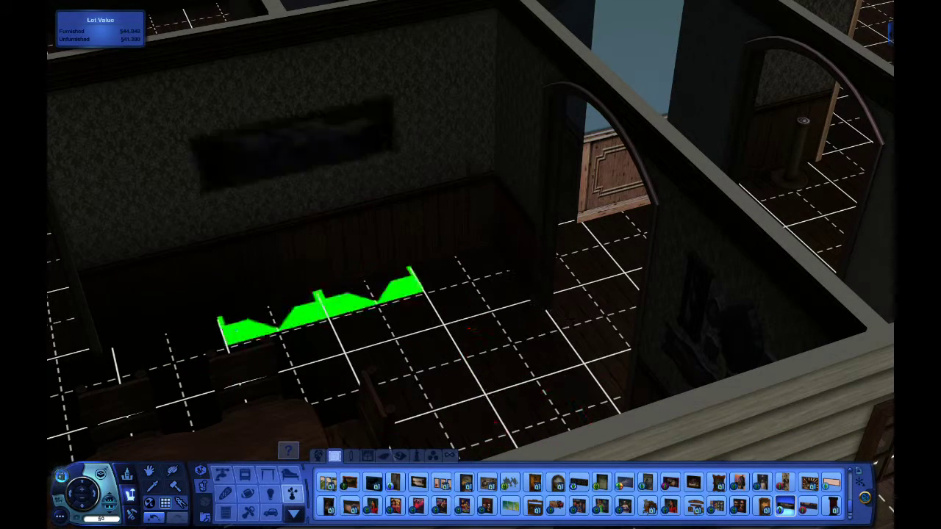
{"action": "scroll", "coordinate": [735, 506], "scroll_direction": "down", "scroll_amount": 1}
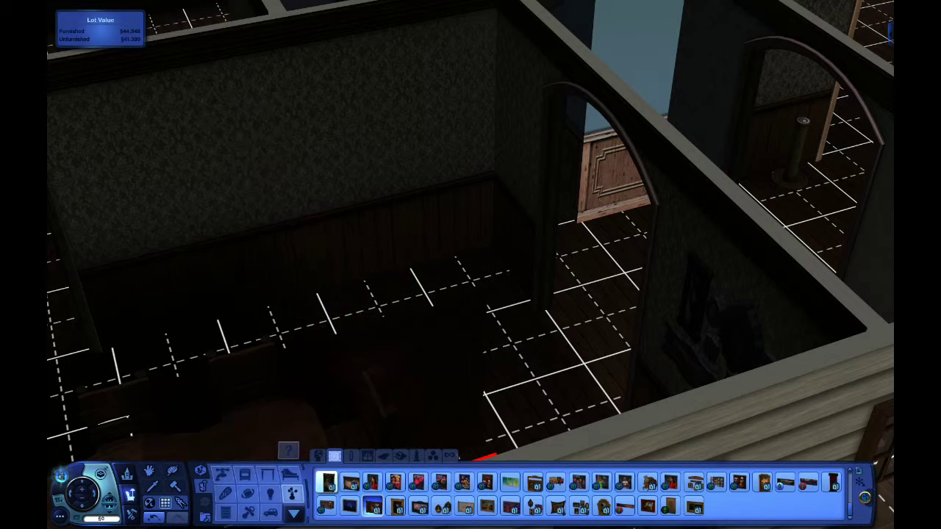
{"action": "left_click", "coordinate": [294, 136]}
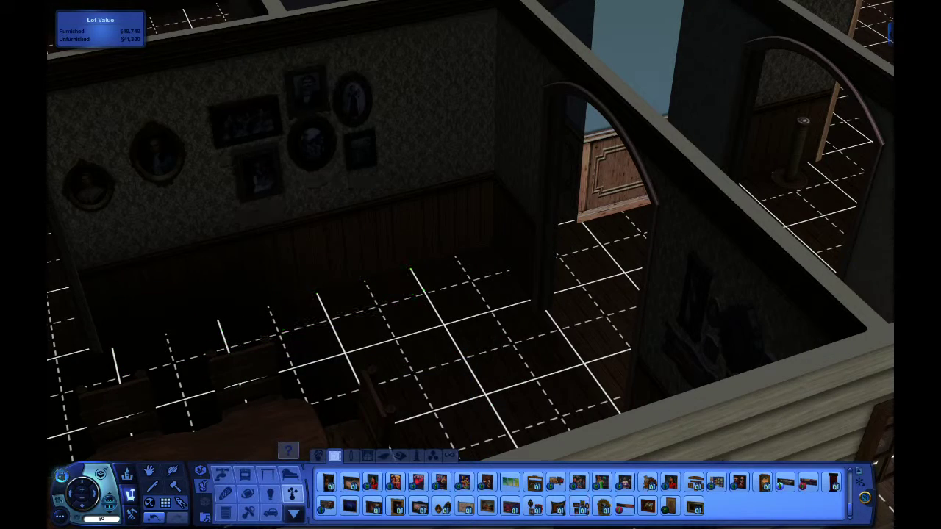
{"action": "scroll", "coordinate": [602, 506], "scroll_direction": "down", "scroll_amount": 1}
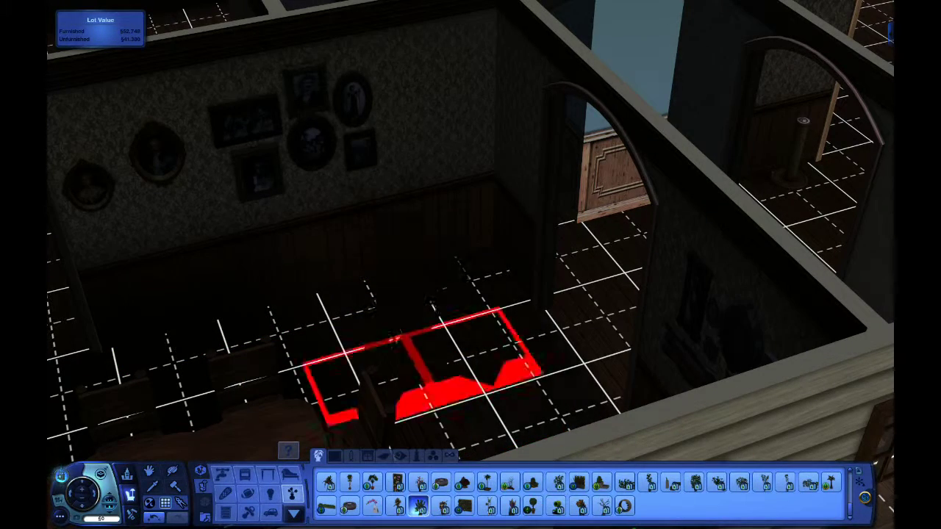
{"action": "key", "text": "period"}
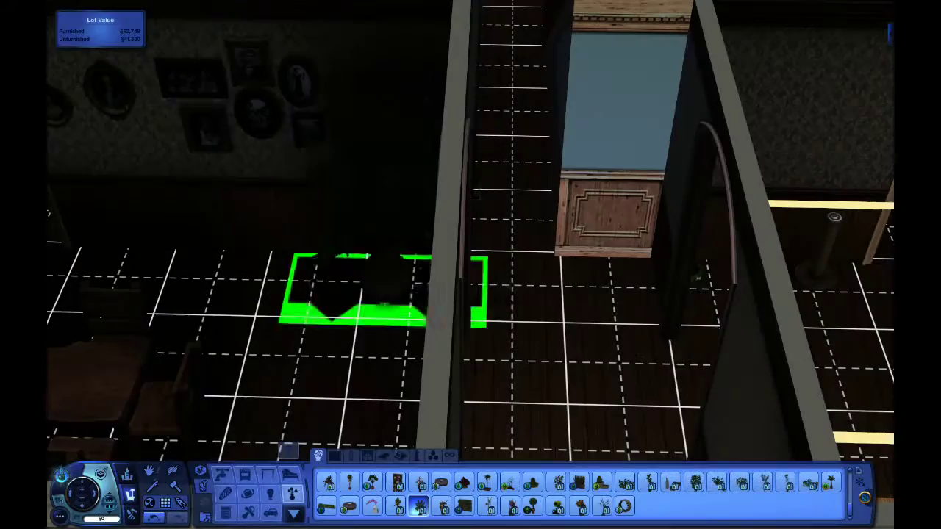
{"action": "scroll", "coordinate": [384, 273], "scroll_direction": "down", "scroll_amount": 5}
- Set the potted plant in the dining room corner and browse wall lights
{"action": "left_click", "coordinate": [270, 495]}
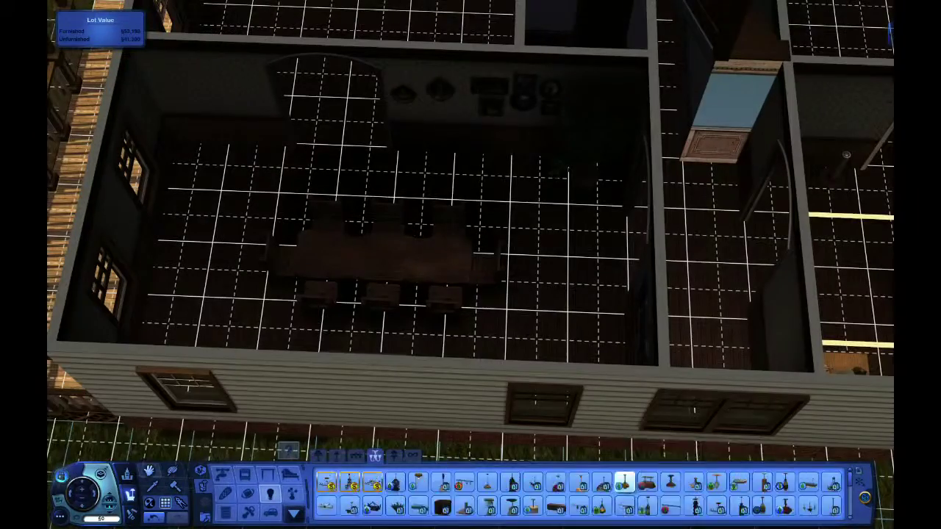
{"action": "left_click", "coordinate": [393, 456]}
{"action": "key", "text": "period"}
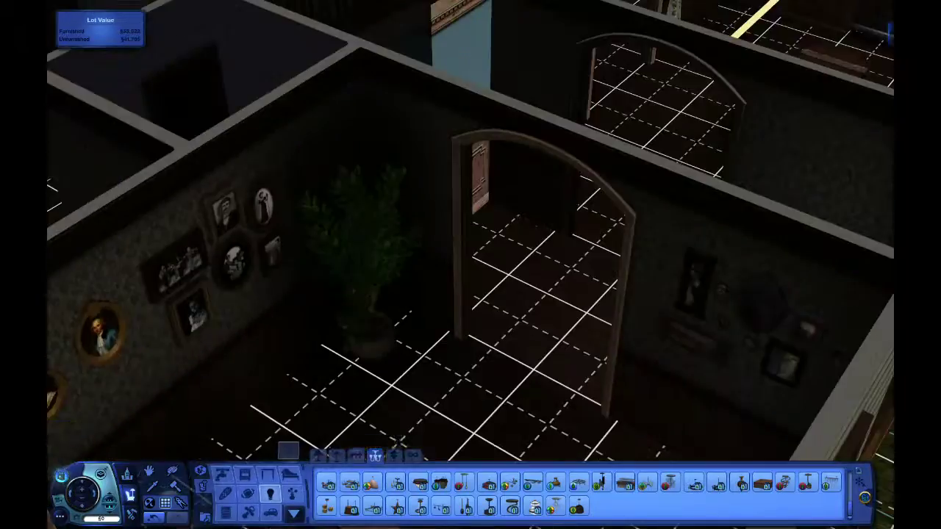
{"action": "scroll", "coordinate": [471, 264], "scroll_direction": "down", "scroll_amount": 3}
{"action": "key", "text": "period"}
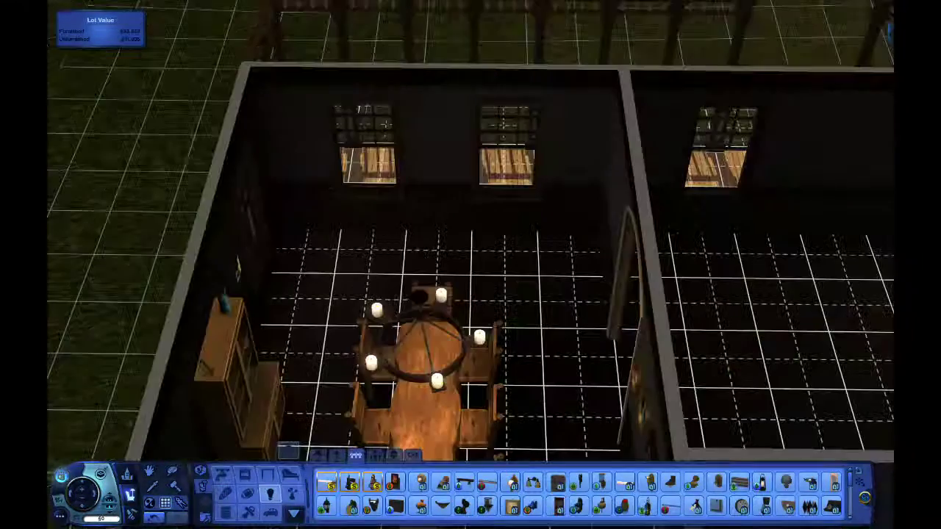
- Hang dark red curtains on the dining room windows, including the middle window
{"action": "left_click", "coordinate": [293, 494]}
{"action": "left_click", "coordinate": [601, 481]}
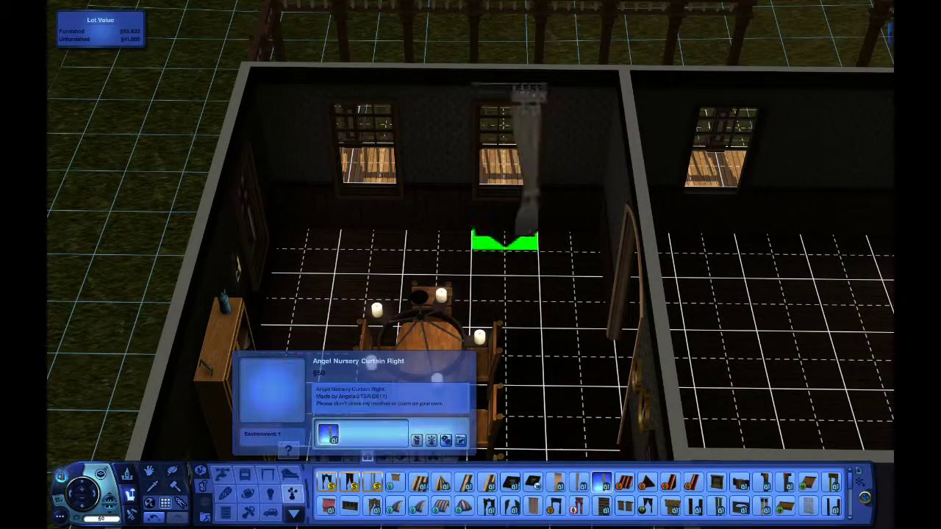
{"action": "scroll", "coordinate": [693, 506], "scroll_direction": "down", "scroll_amount": 1}
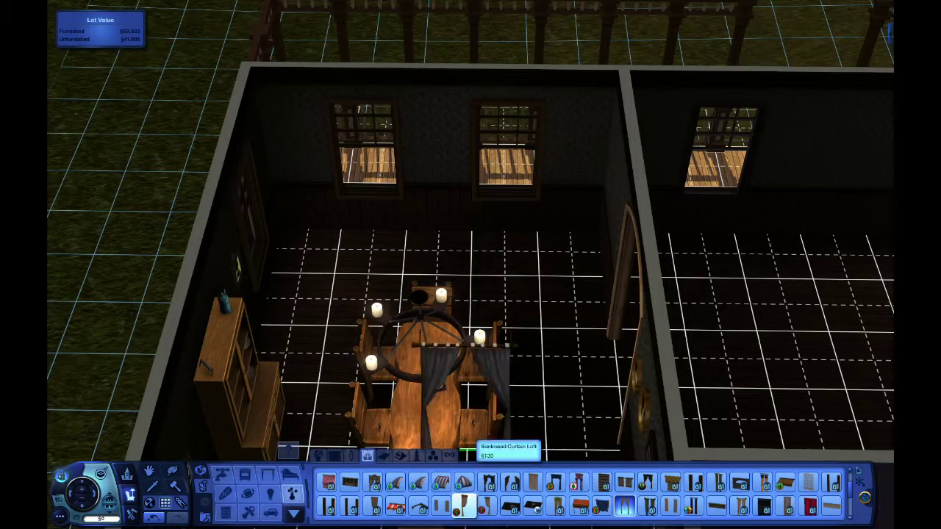
{"action": "left_click", "coordinate": [464, 506]}
{"action": "scroll", "coordinate": [693, 506], "scroll_direction": "down", "scroll_amount": 1}
{"action": "left_click", "coordinate": [533, 506]}
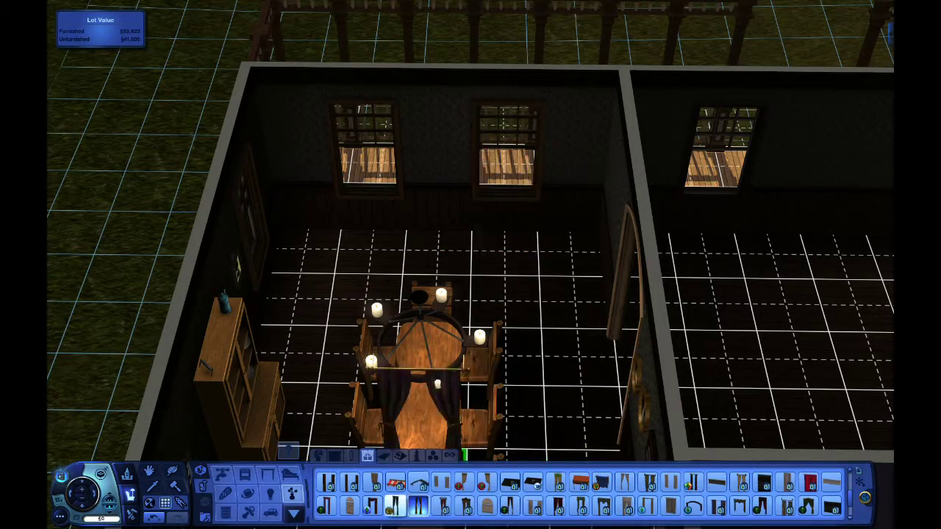
{"action": "left_click", "coordinate": [762, 506]}
- Try a clown wall decoration, other decor, and a pink-flowered flowerpot for the room
{"action": "key", "text": "e"}
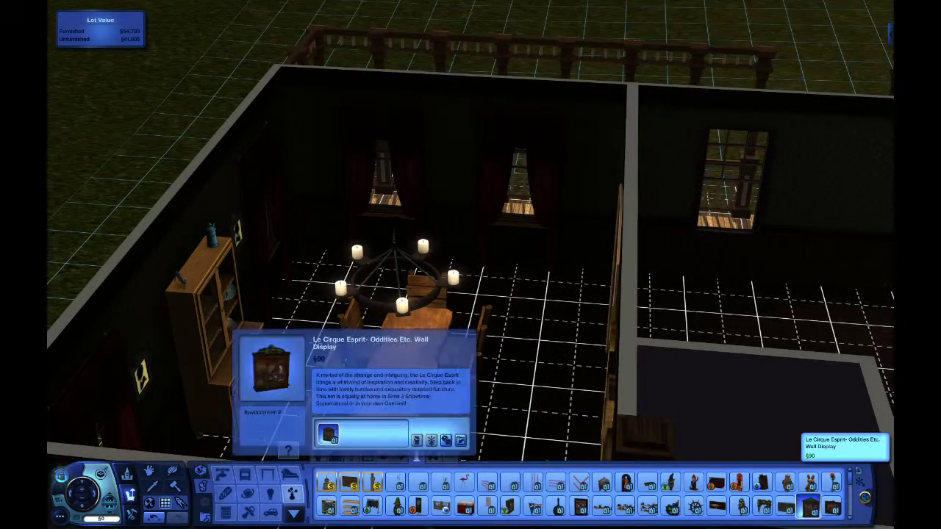
{"action": "scroll", "coordinate": [525, 500], "scroll_direction": "down", "scroll_amount": 2}
{"action": "left_click", "coordinate": [511, 507]}
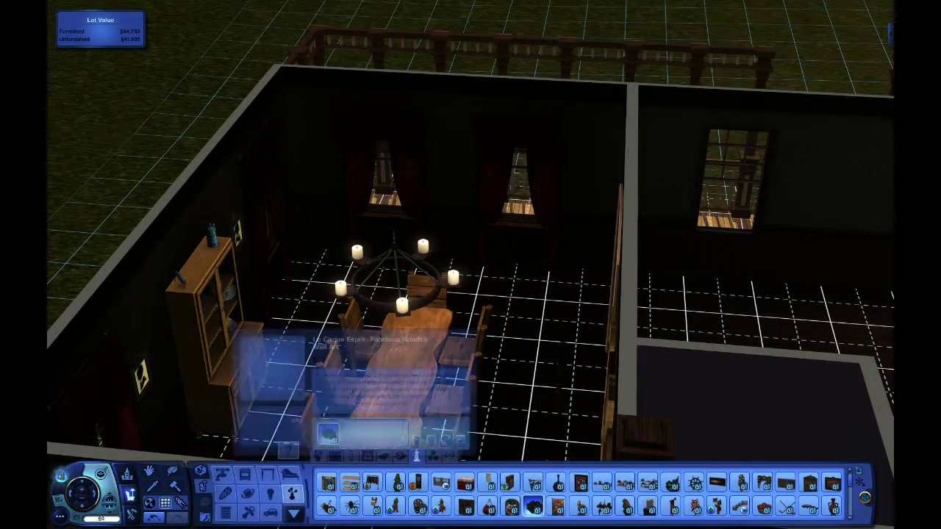
{"action": "scroll", "coordinate": [736, 494], "scroll_direction": "down", "scroll_amount": 1}
{"action": "left_click", "coordinate": [672, 507]}
{"action": "left_click", "coordinate": [466, 507]}
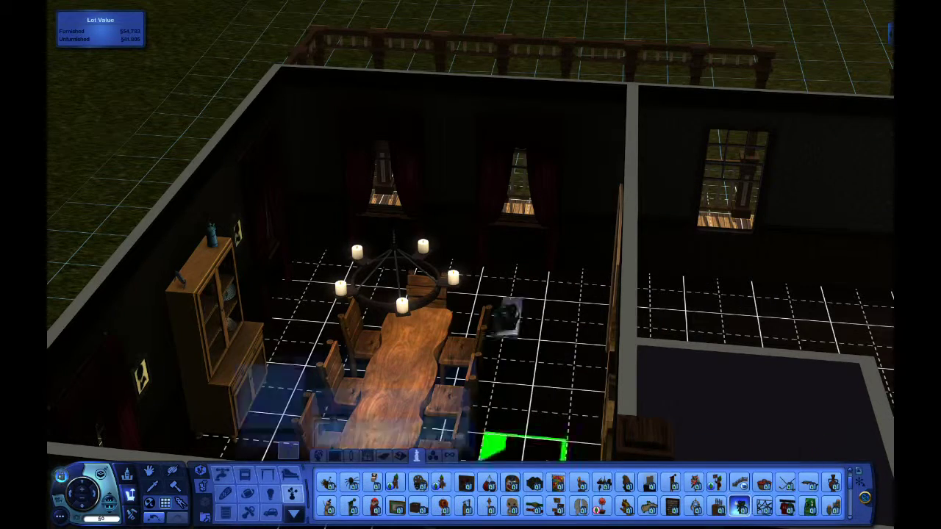
{"action": "scroll", "coordinate": [610, 492], "scroll_direction": "down", "scroll_amount": 1}
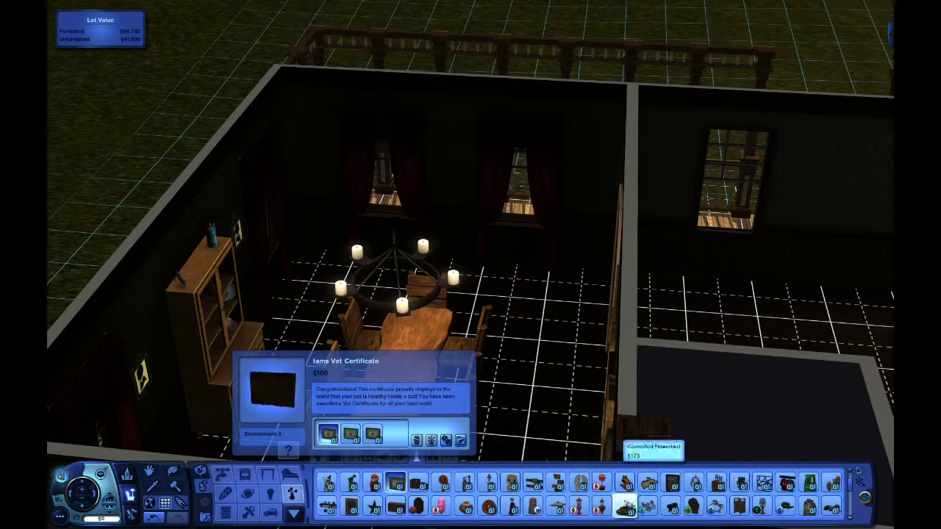
{"action": "left_click", "coordinate": [625, 507]}
{"action": "scroll", "coordinate": [647, 506], "scroll_direction": "down", "scroll_amount": 1}
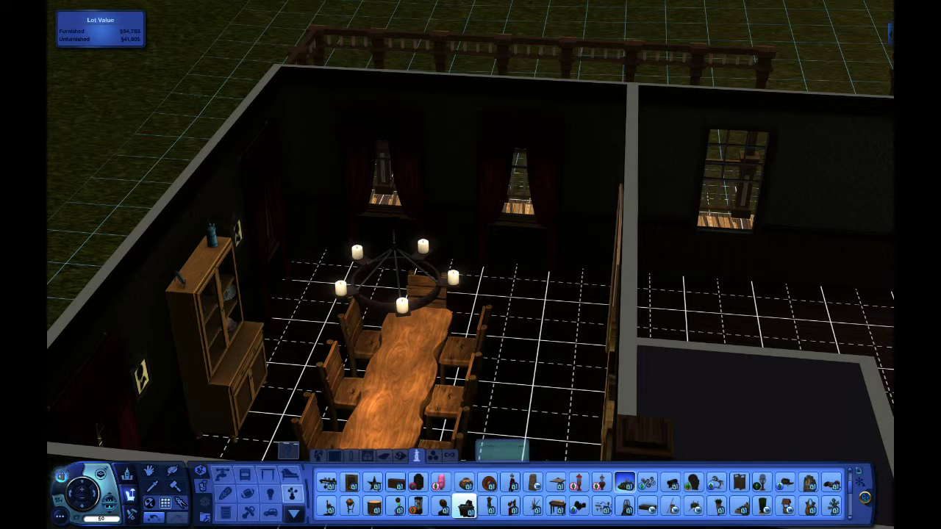
{"action": "scroll", "coordinate": [581, 492], "scroll_direction": "down", "scroll_amount": 2}
- Try a statue and a stained-glass window, discard it, and zoom out over the house
{"action": "left_click", "coordinate": [579, 506]}
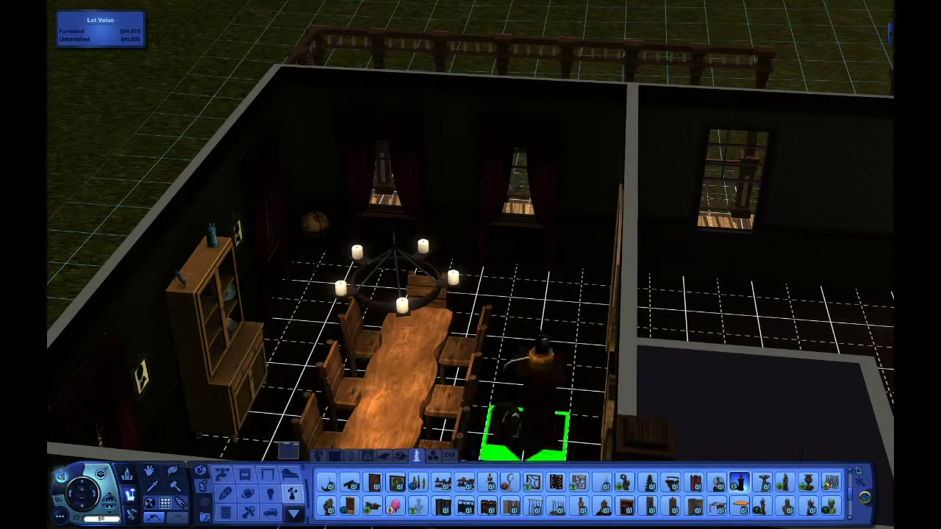
{"action": "scroll", "coordinate": [515, 493], "scroll_direction": "down", "scroll_amount": 2}
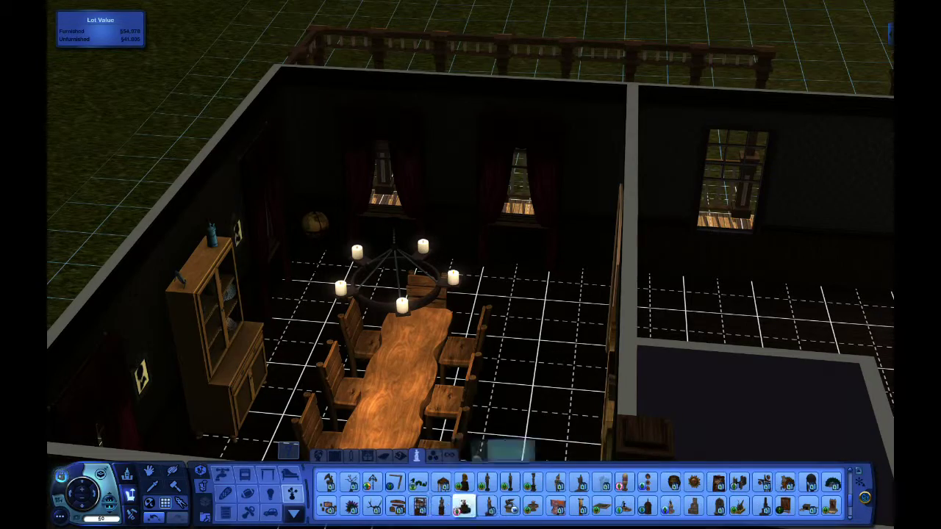
{"action": "scroll", "coordinate": [647, 506], "scroll_direction": "down", "scroll_amount": 2}
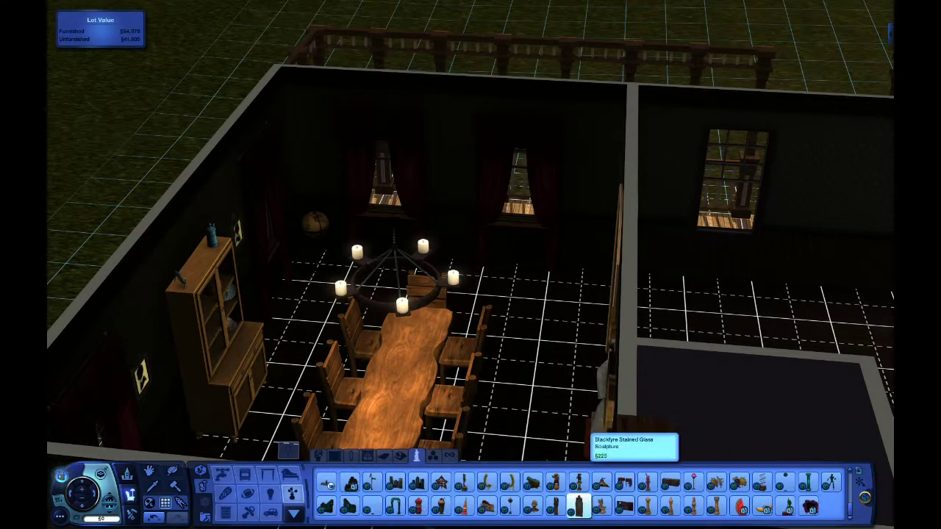
{"action": "left_click", "coordinate": [579, 505]}
{"action": "key", "text": "Escape"}
{"action": "key", "text": "period"}
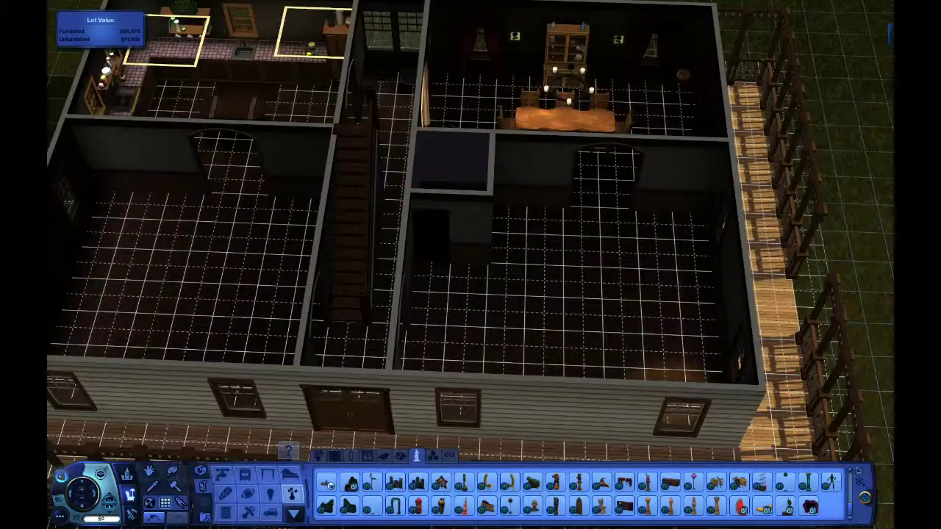